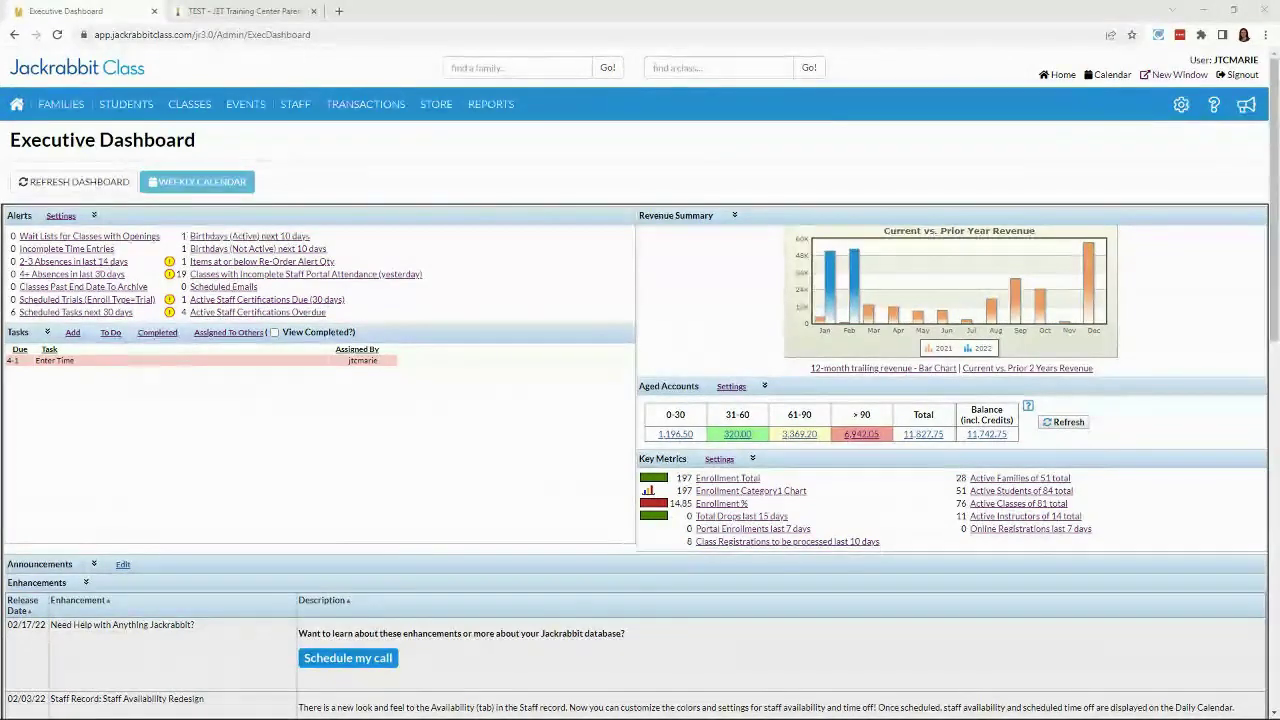
# Step: Open the Policies settings and display the list of policy groups
pyautogui.click(1181, 104)
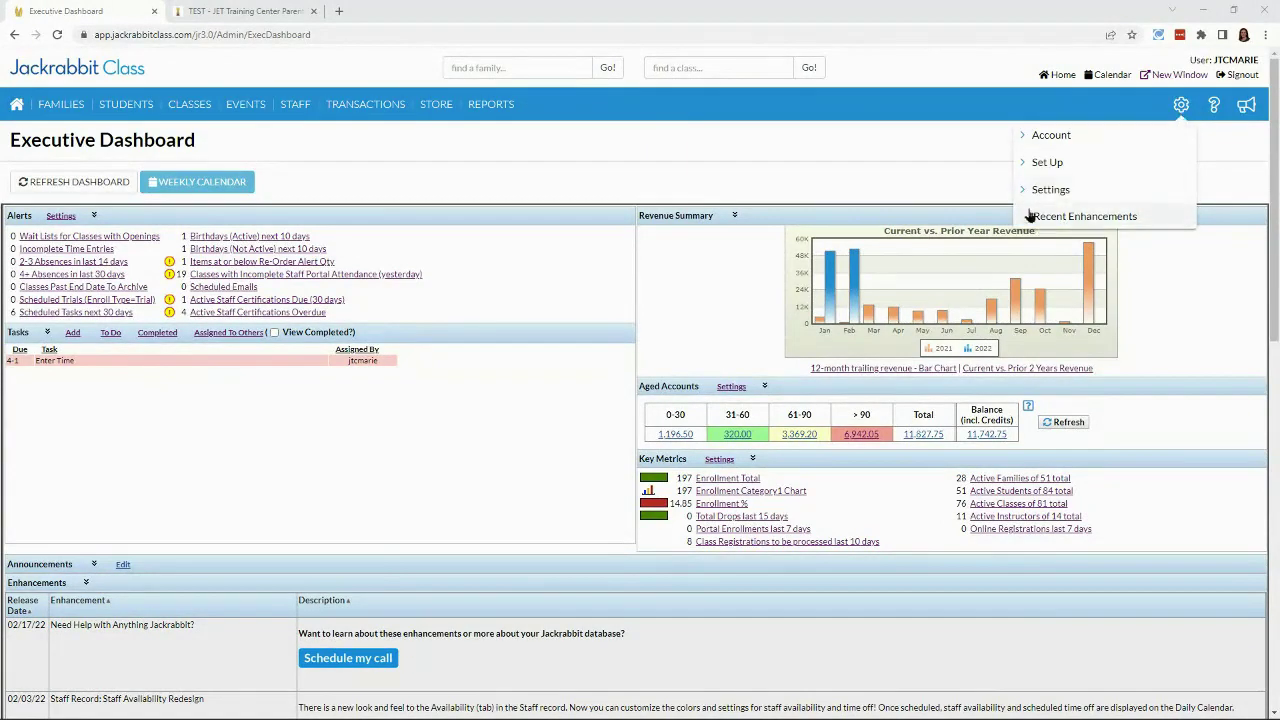
pyautogui.click(1181, 105)
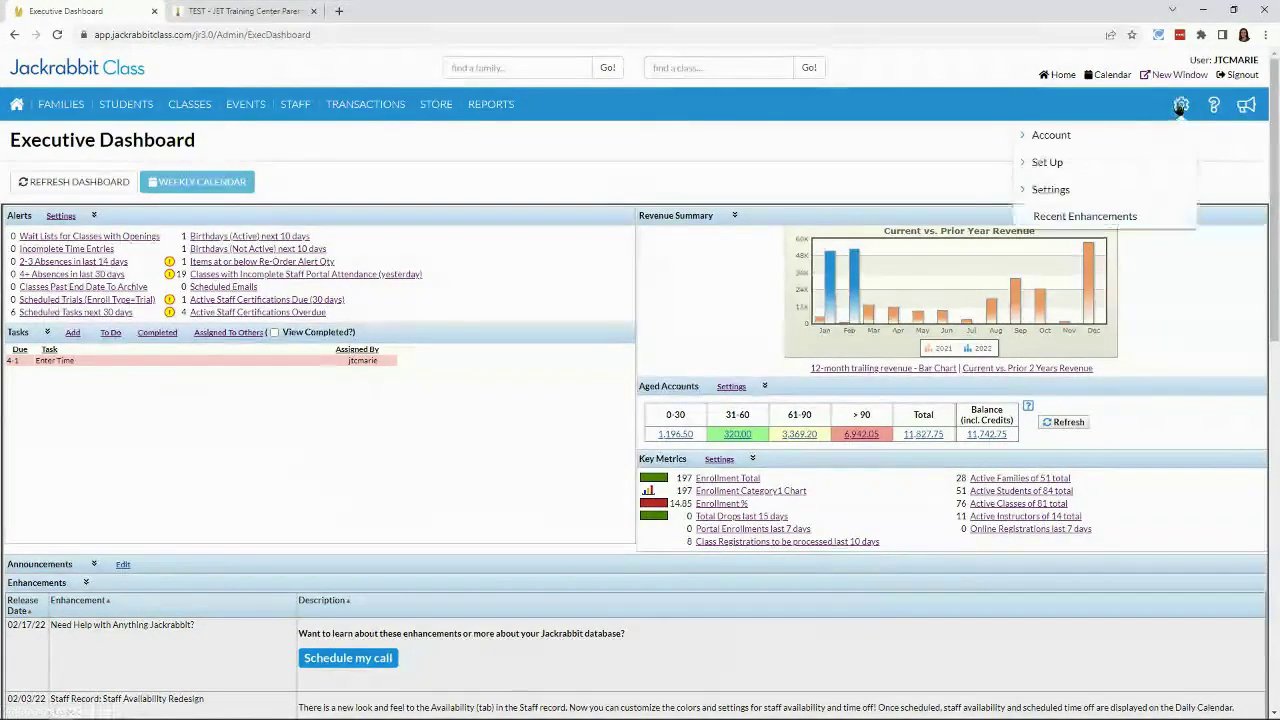
pyautogui.click(1056, 190)
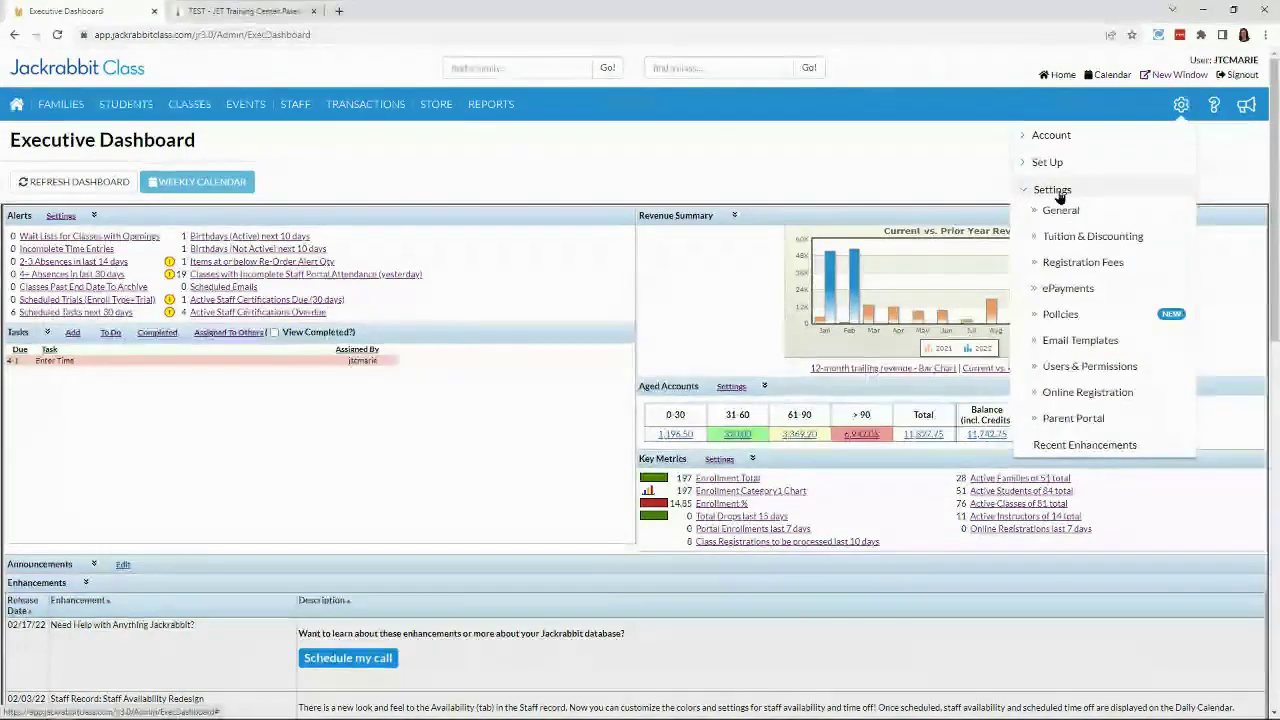
pyautogui.click(1062, 316)
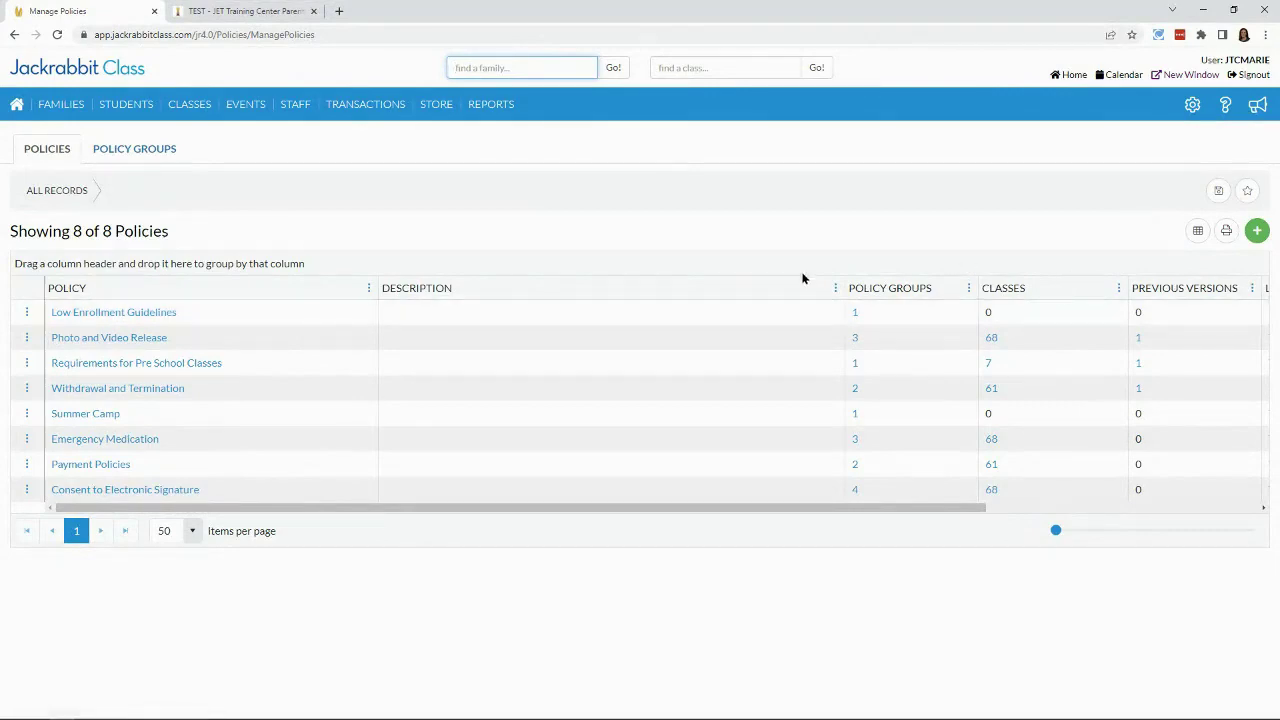
pyautogui.click(158, 158)
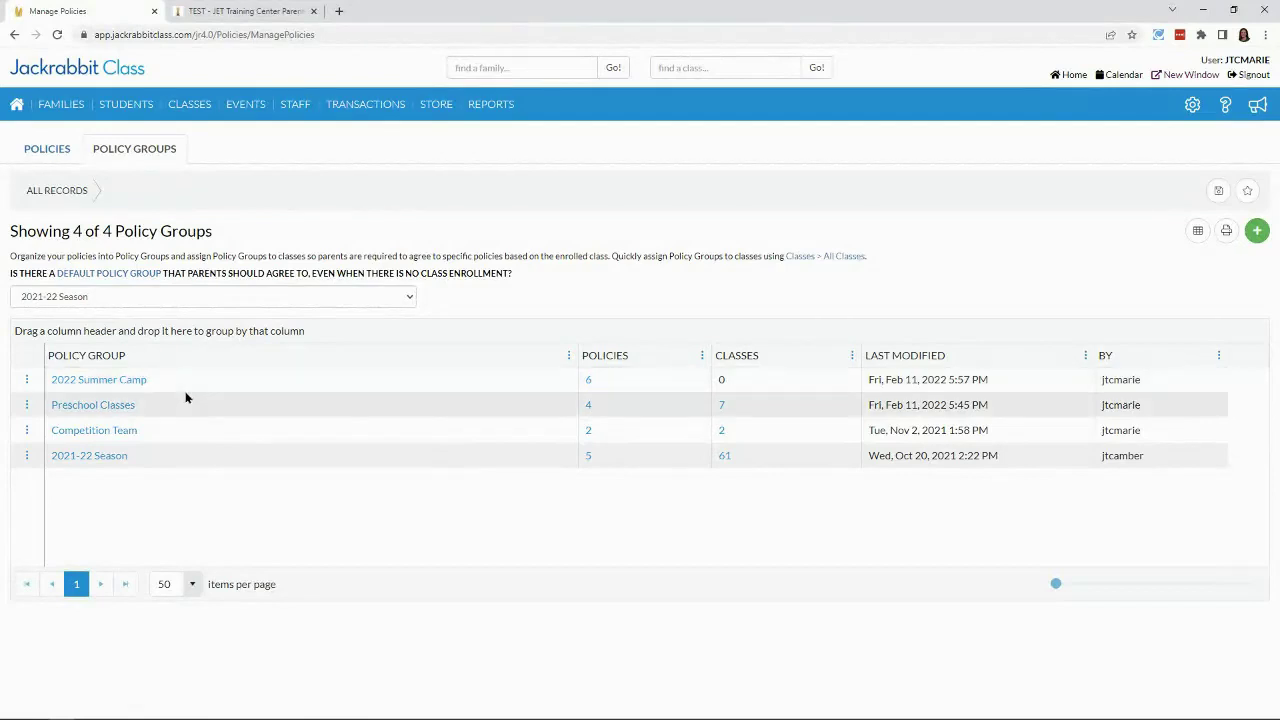
# Step: Preview the policies contained in the 2022 Summer Camp and Competition Team policy groups
pyautogui.click(589, 388)
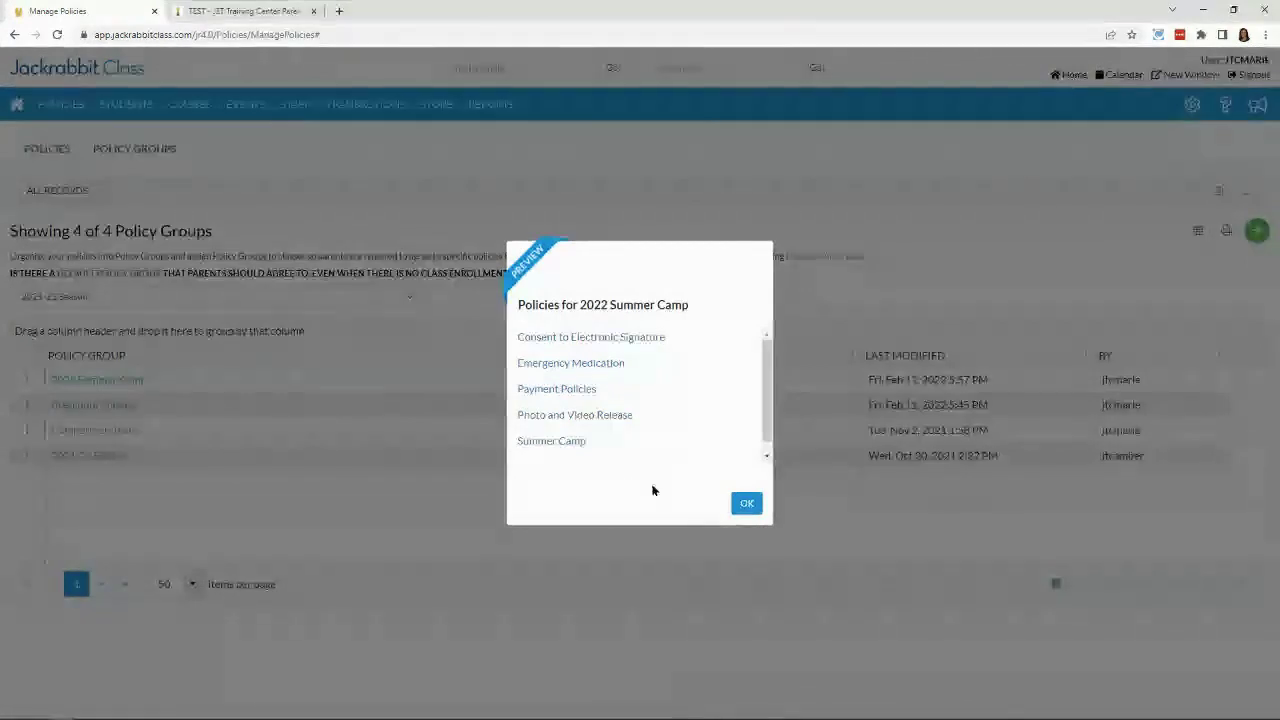
pyautogui.click(753, 507)
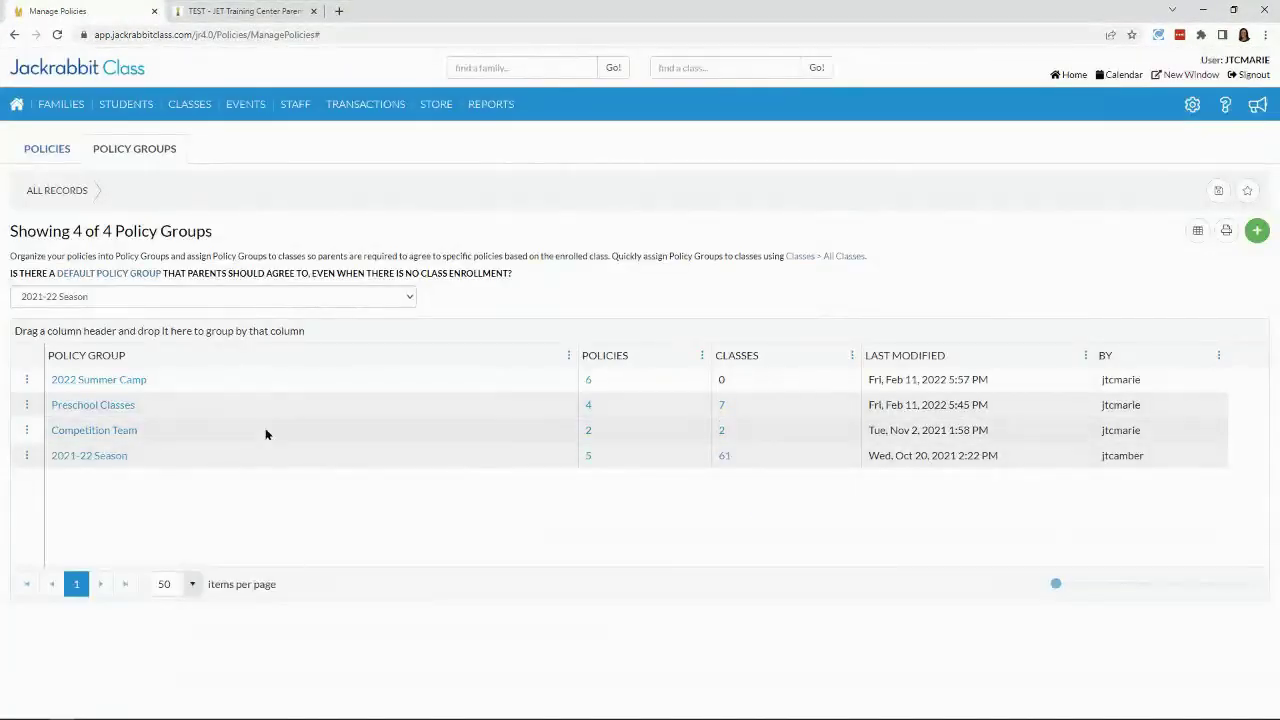
pyautogui.click(588, 433)
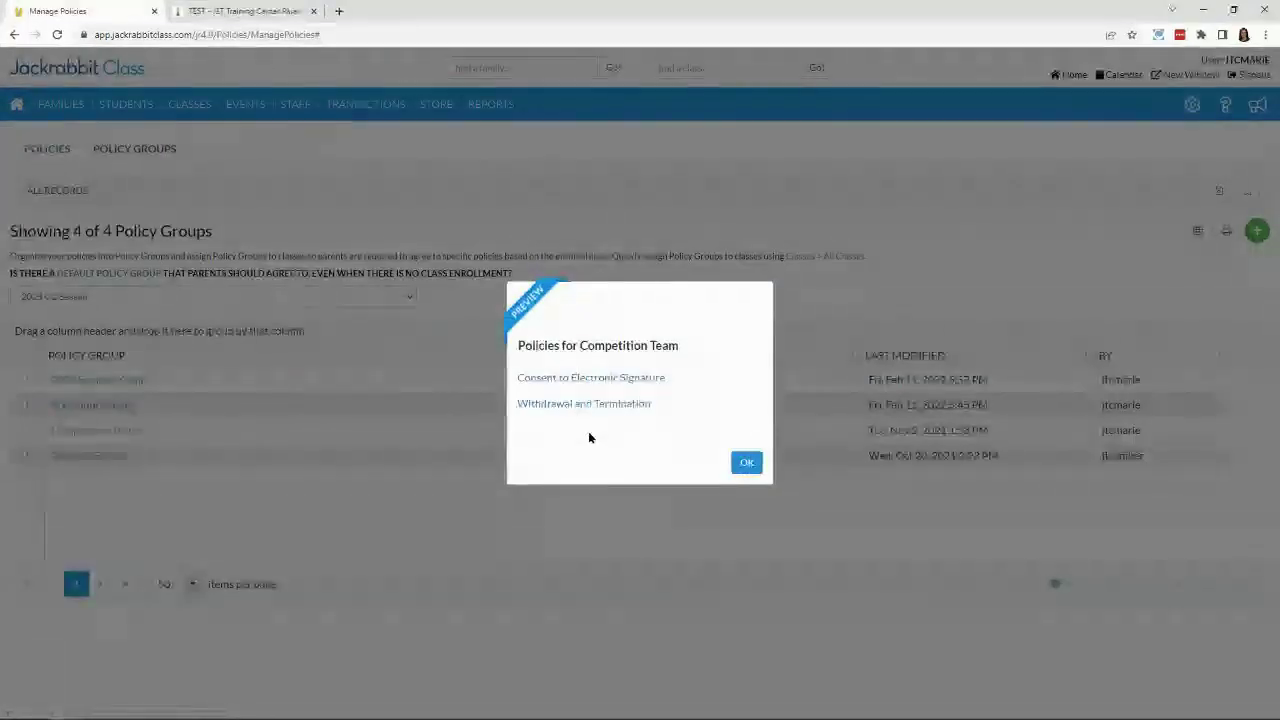
pyautogui.click(746, 463)
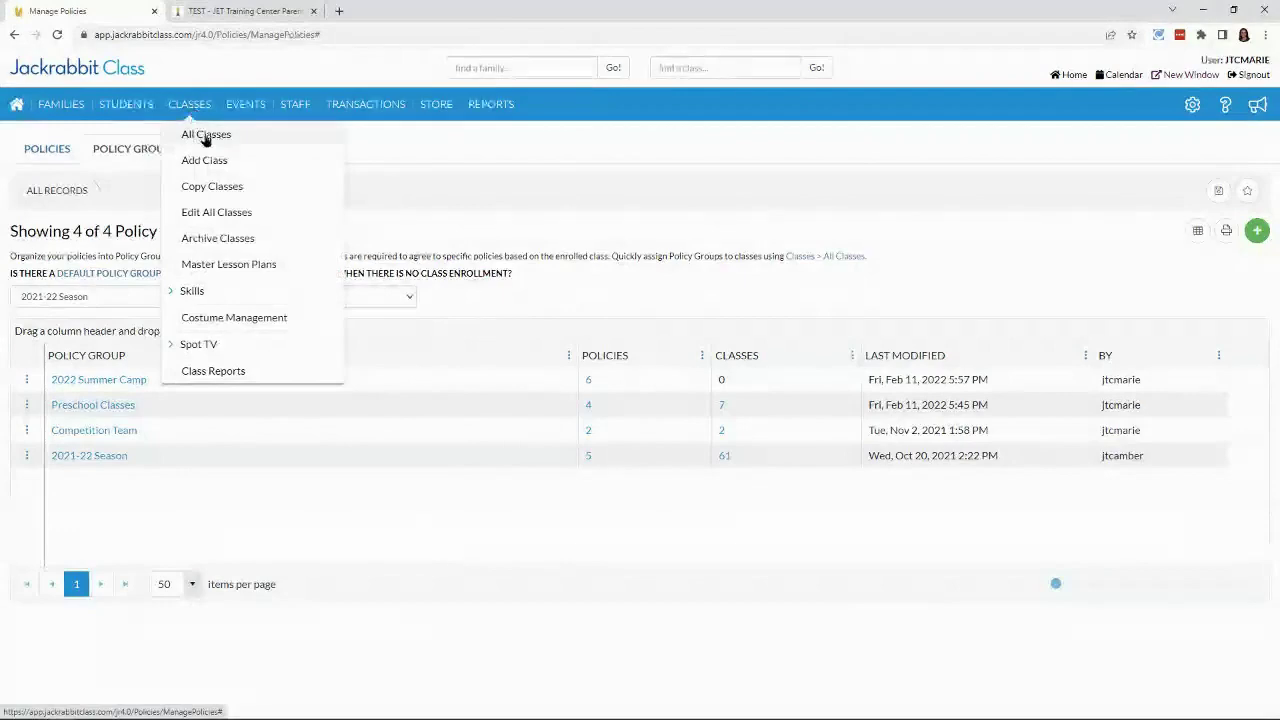
# Step: Open the list of all classes and filter it to the 2022 Summer Camp session
pyautogui.click(205, 134)
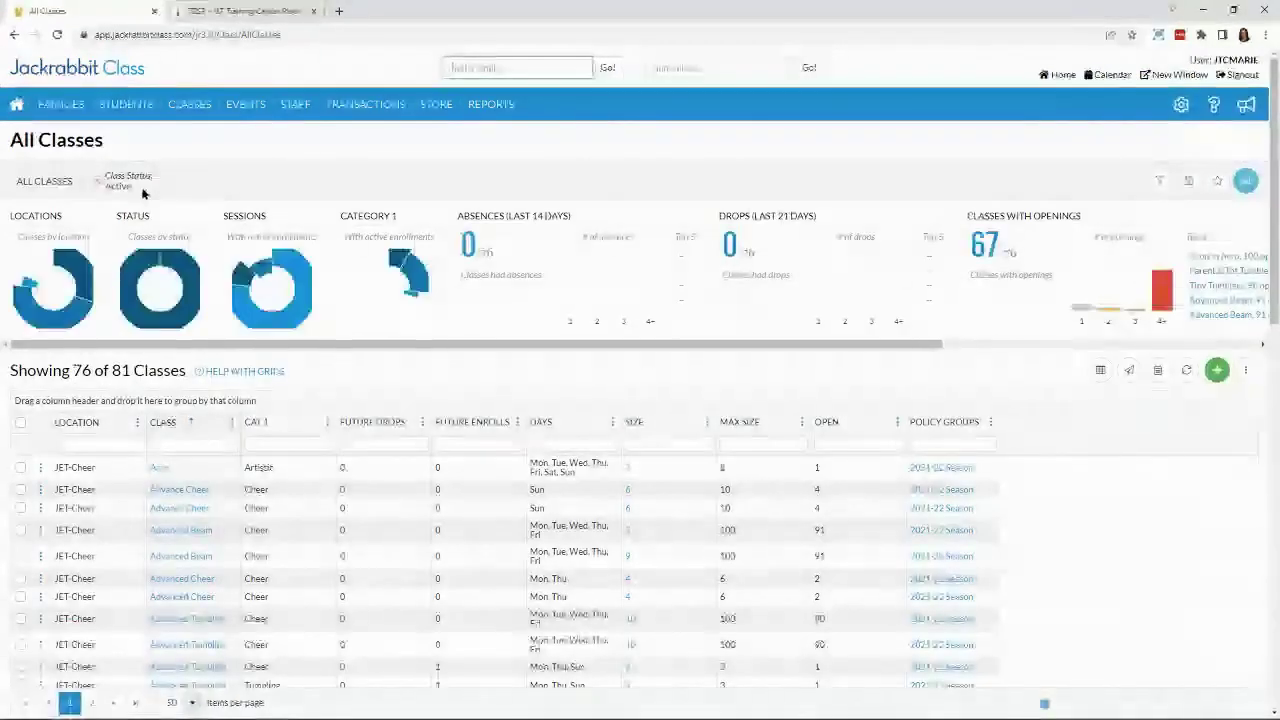
pyautogui.moveTo(259, 262)
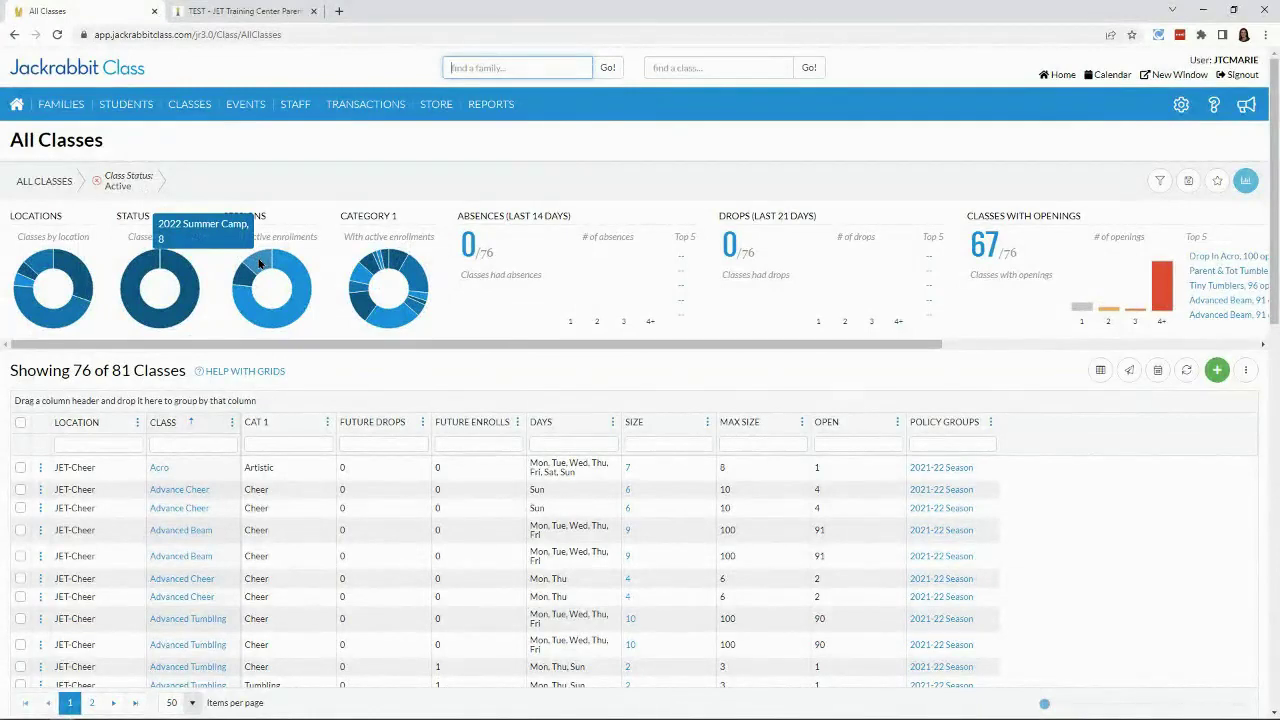
pyautogui.click(259, 262)
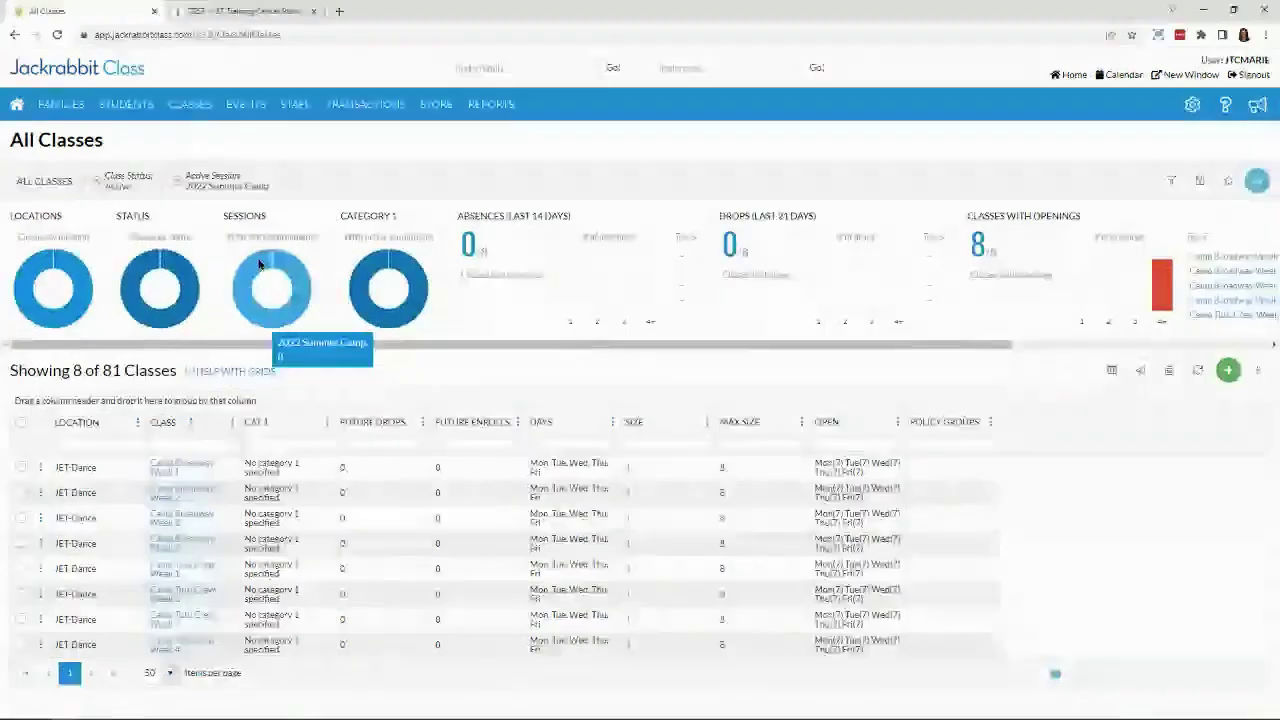
# Step: Add the 2022 Summer Camp and 2021-22 Season policy groups to all the filtered classes
pyautogui.click(1257, 371)
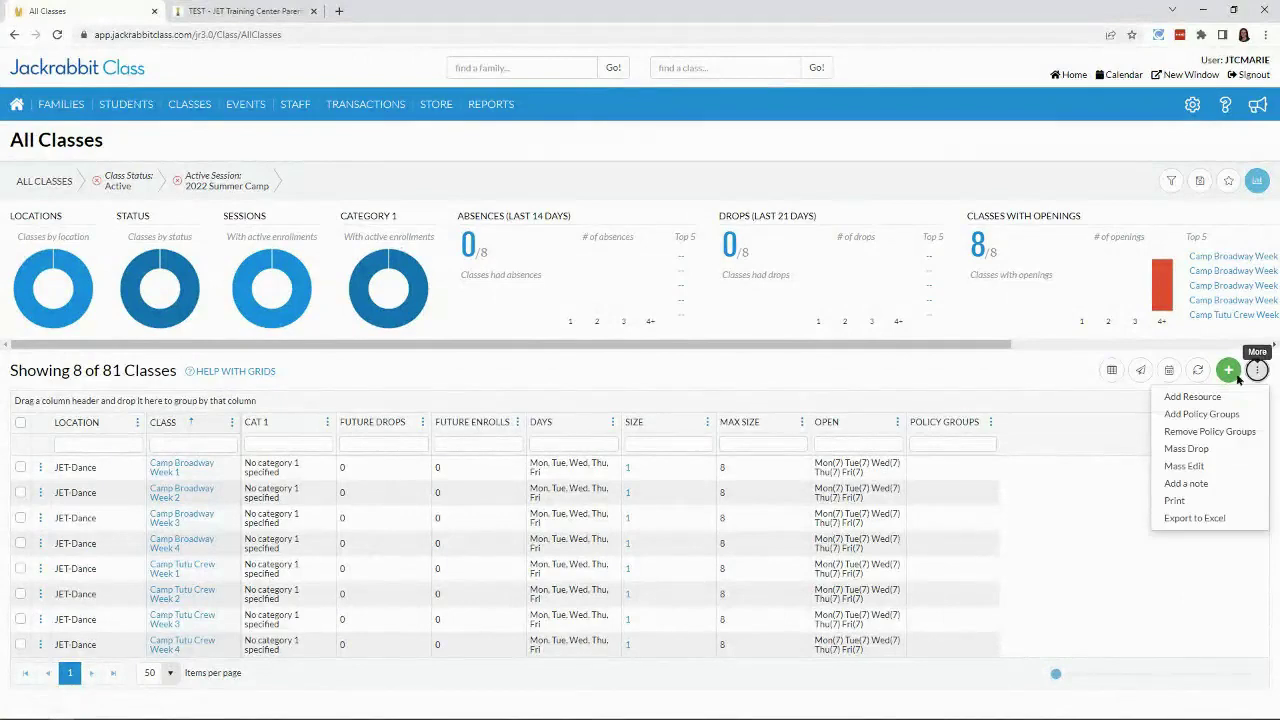
pyautogui.click(1201, 414)
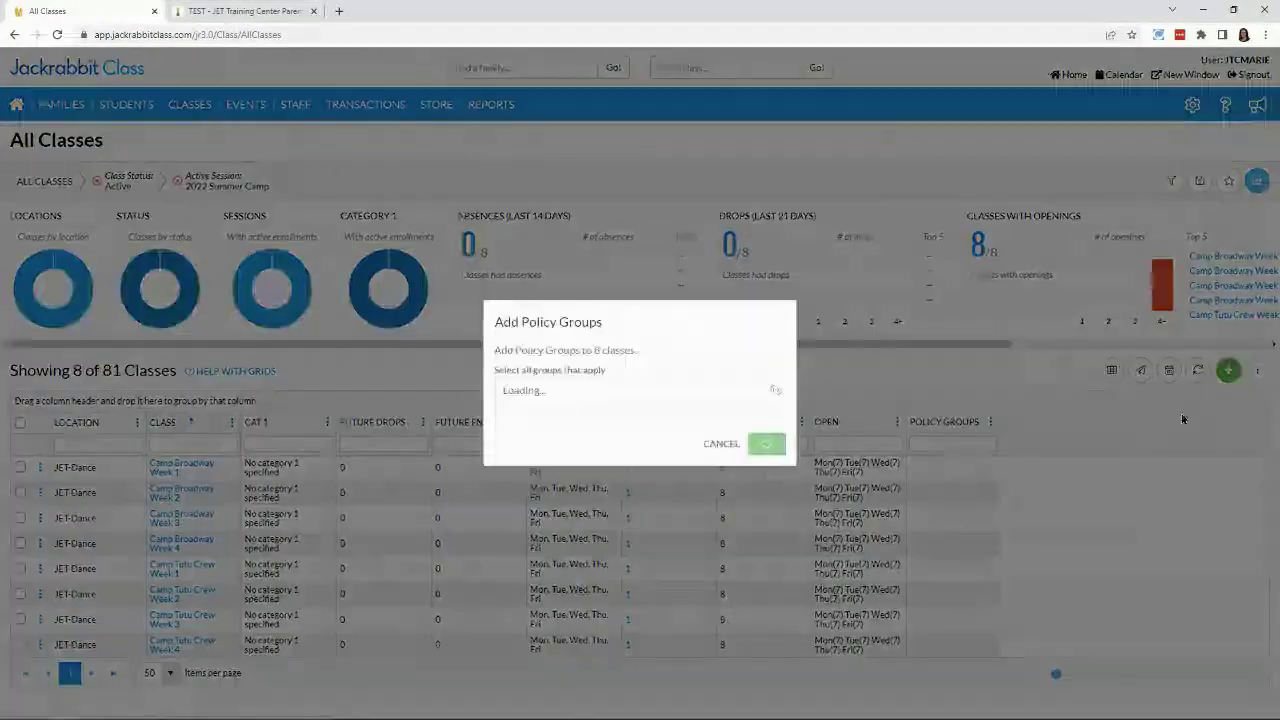
pyautogui.click(603, 389)
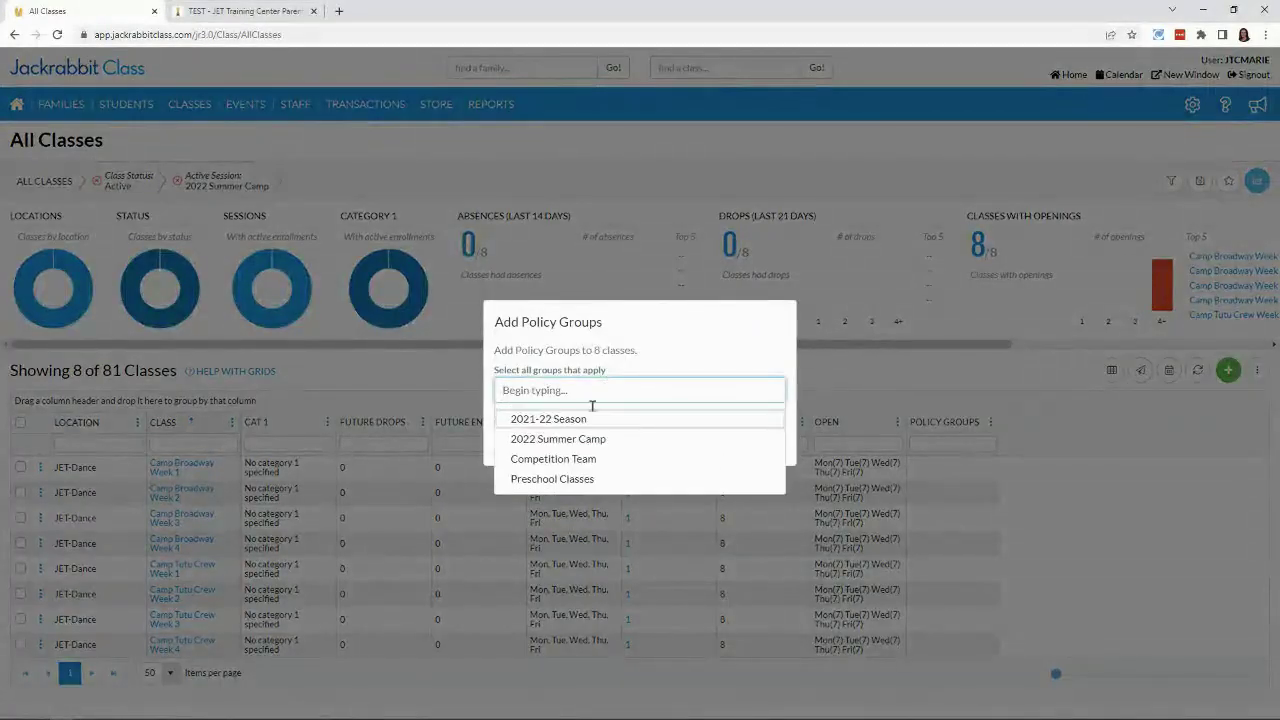
pyautogui.click(582, 443)
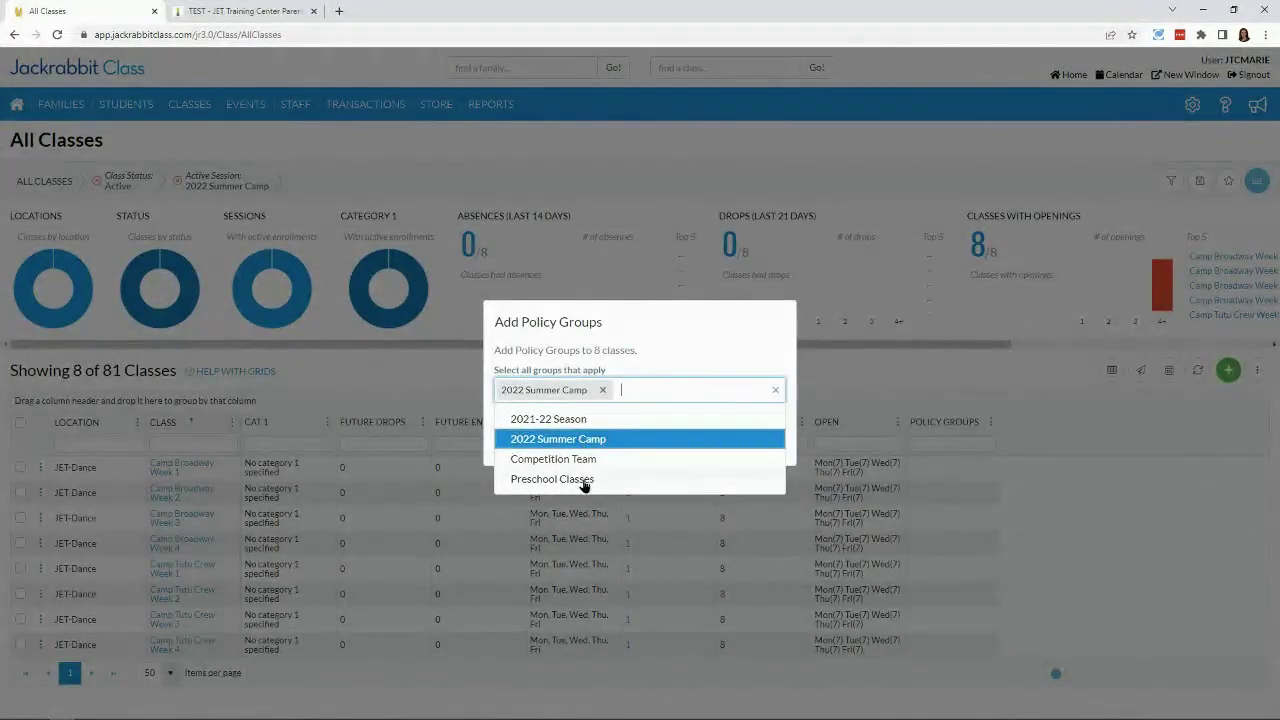
pyautogui.click(568, 420)
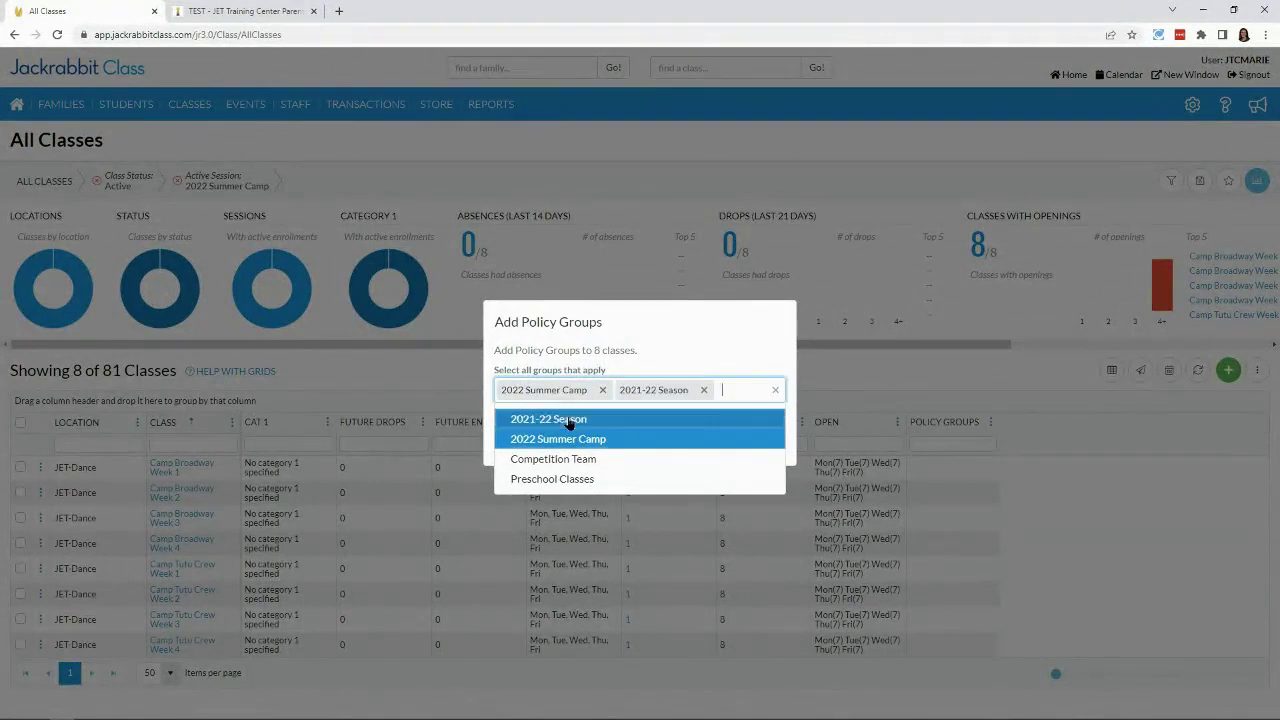
pyautogui.click(1061, 523)
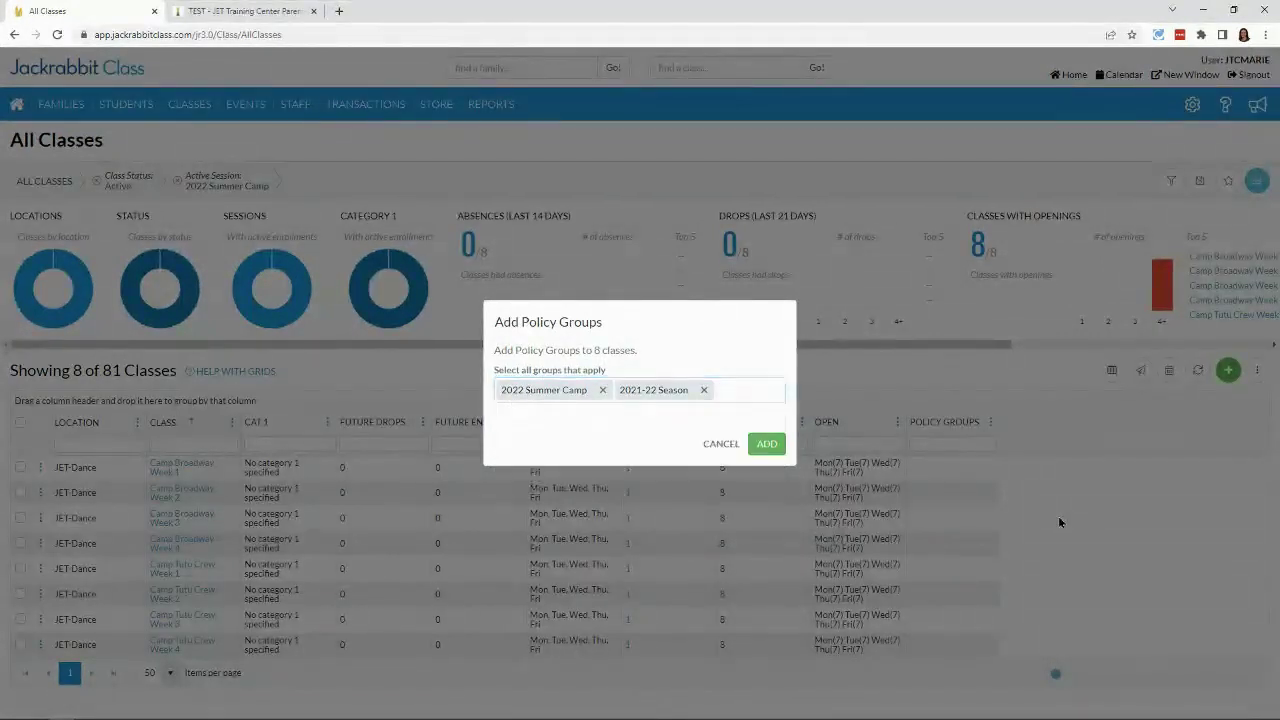
pyautogui.click(766, 445)
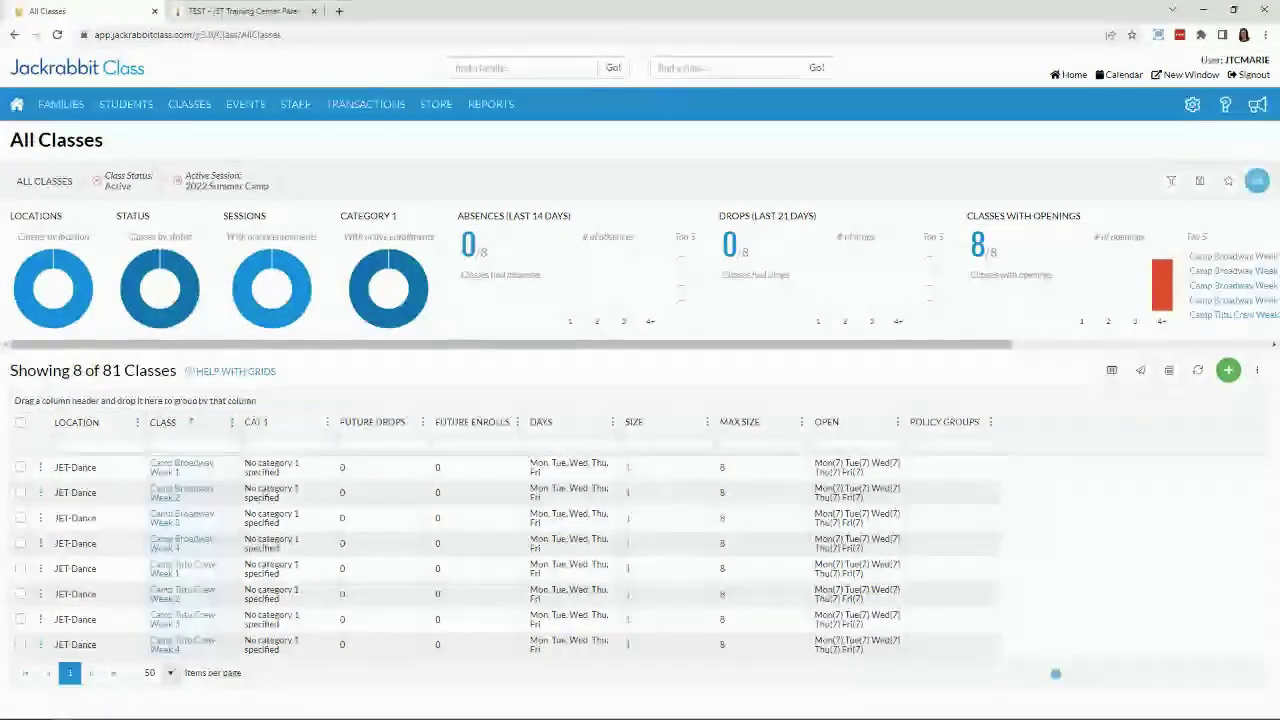
# Step: Return to the Executive Dashboard and open the Registration Fees settings for existing families
pyautogui.click(17, 106)
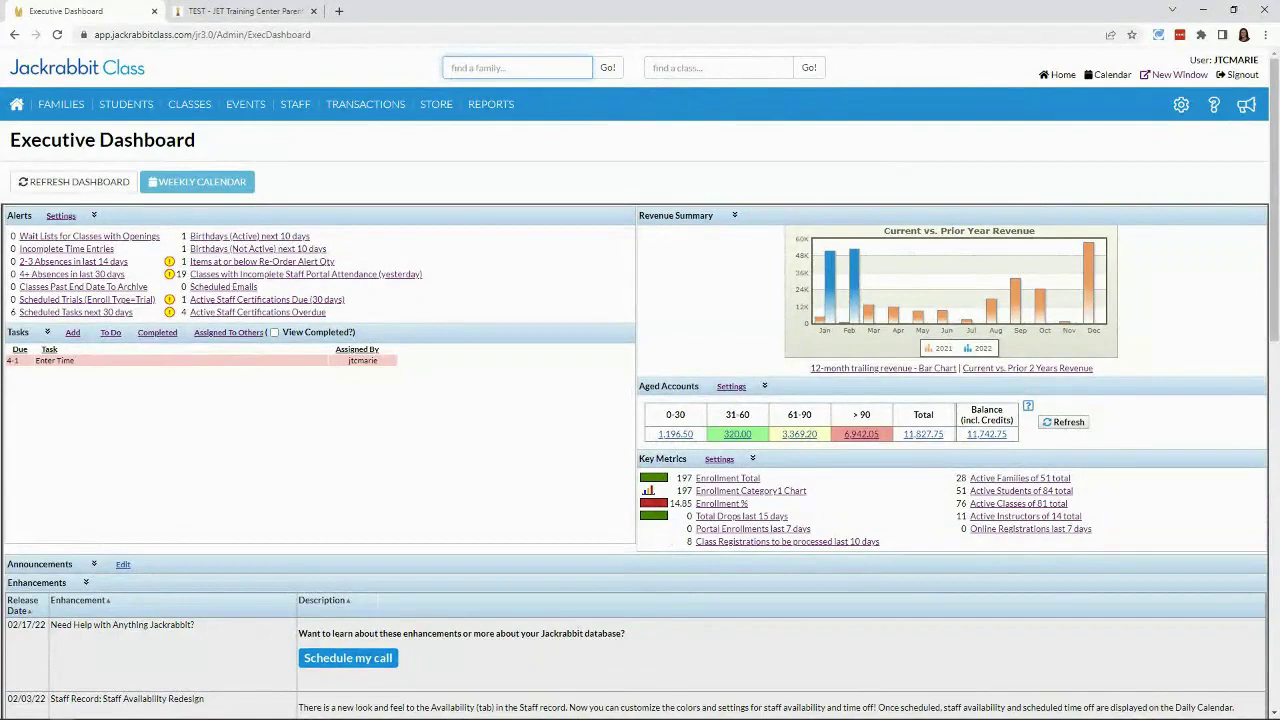
pyautogui.click(1182, 107)
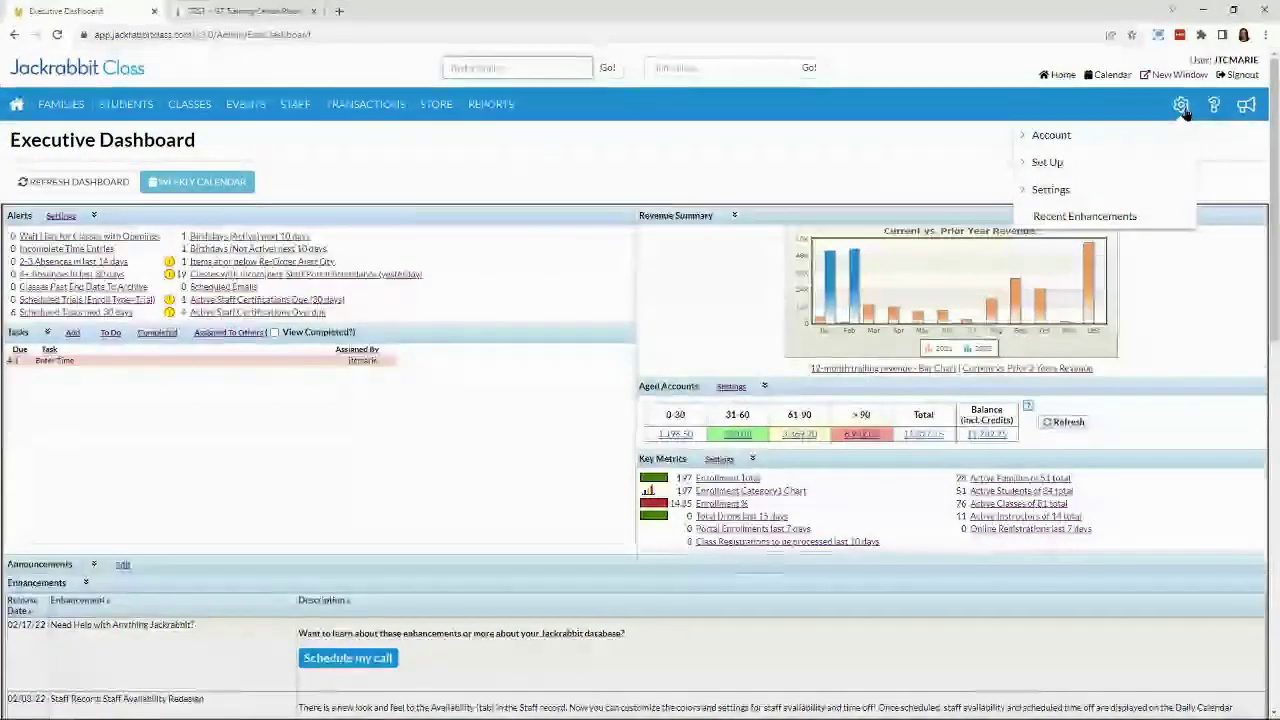
pyautogui.click(1050, 191)
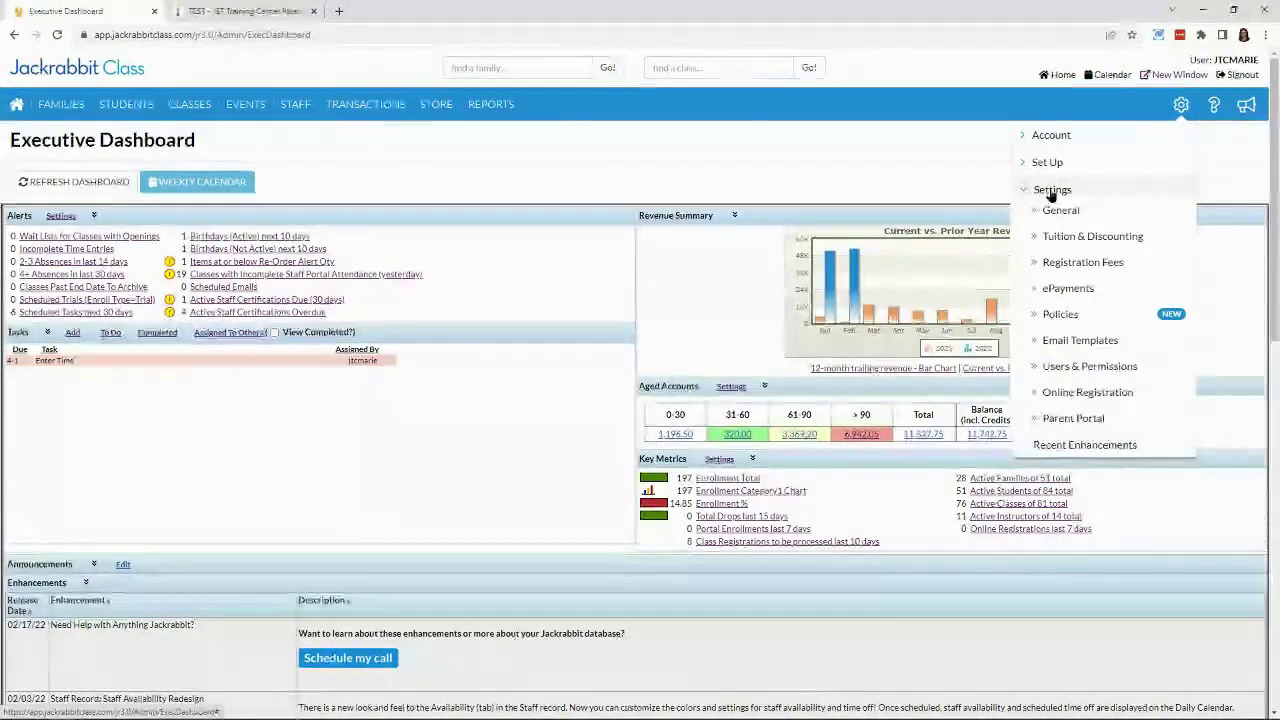
pyautogui.click(1062, 262)
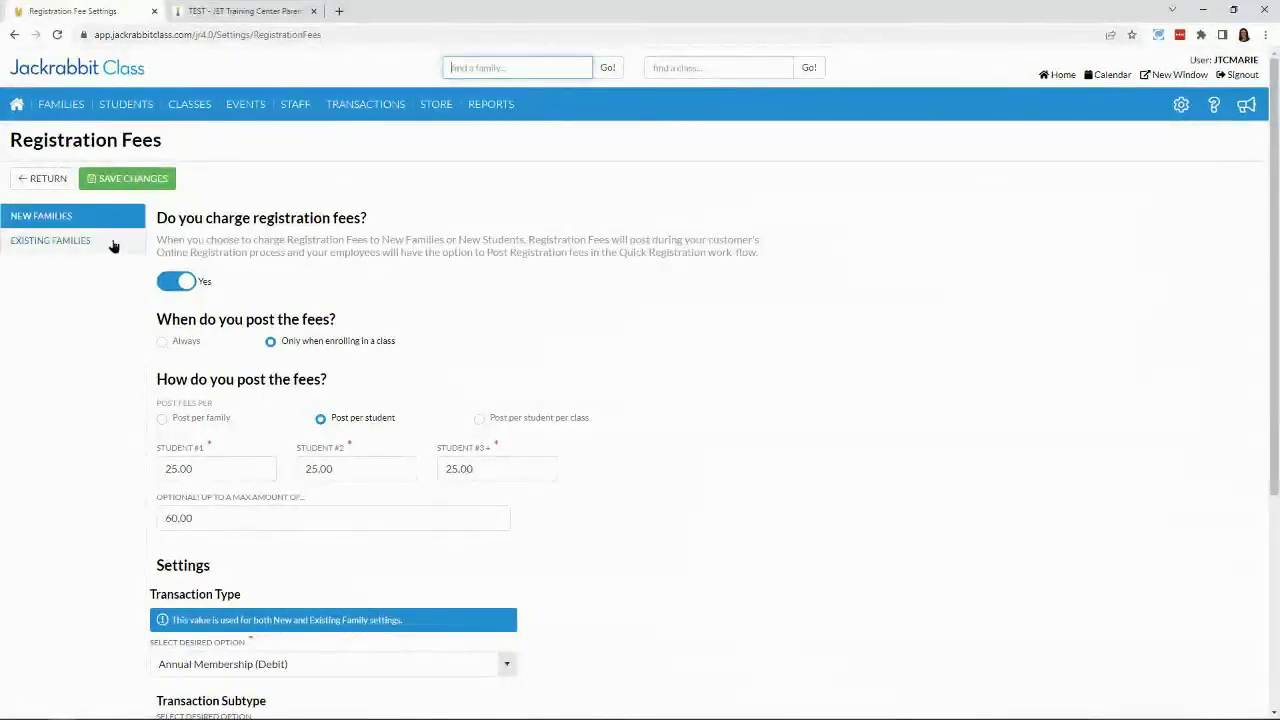
pyautogui.click(113, 247)
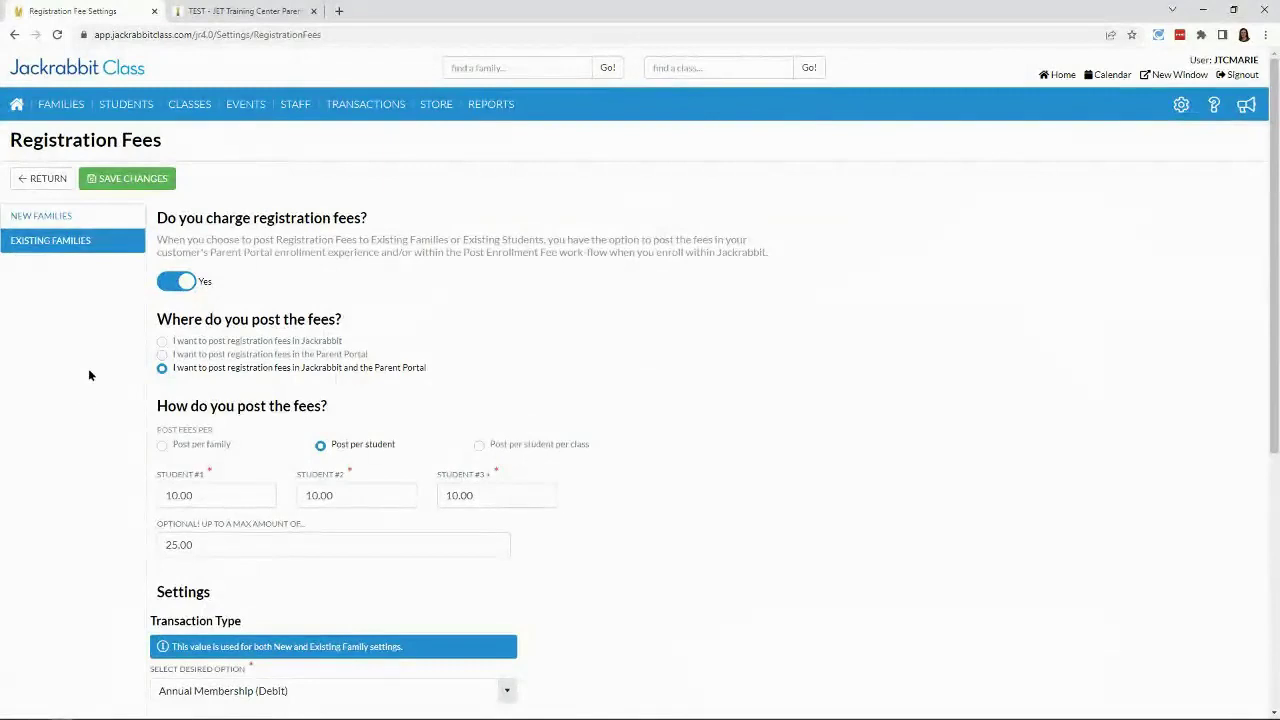
# Step: Examine the existing families' registration fee option, per-student amounts, transaction settings and posted-fee detection date
pyautogui.click(184, 284)
pyautogui.click(180, 283)
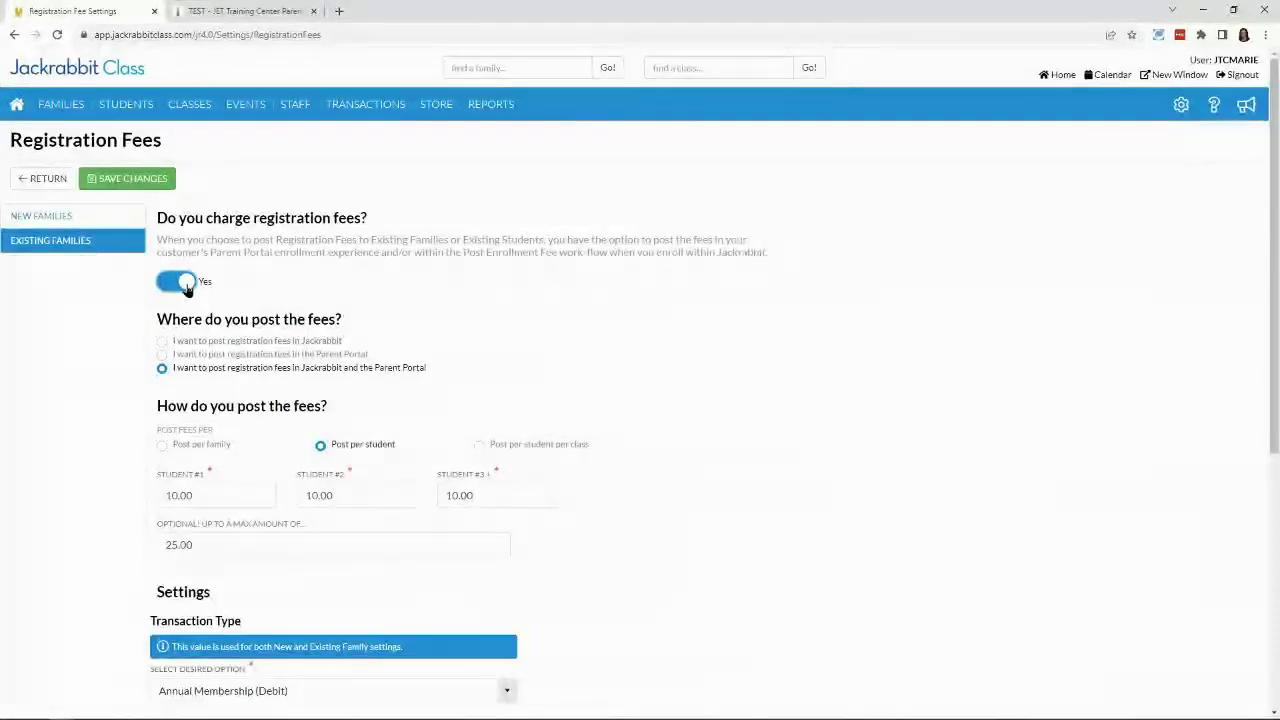
pyautogui.click(236, 496)
pyautogui.scroll(-2, 112, 520)
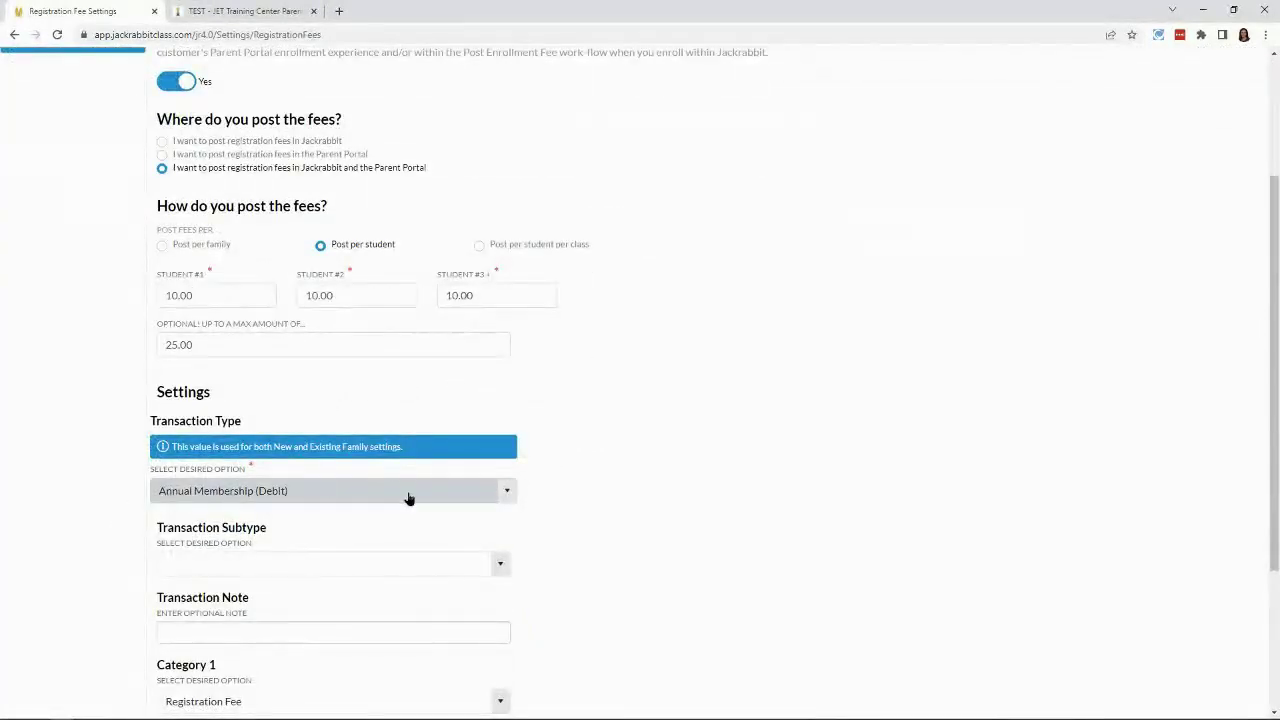
pyautogui.scroll(-3, 767, 478)
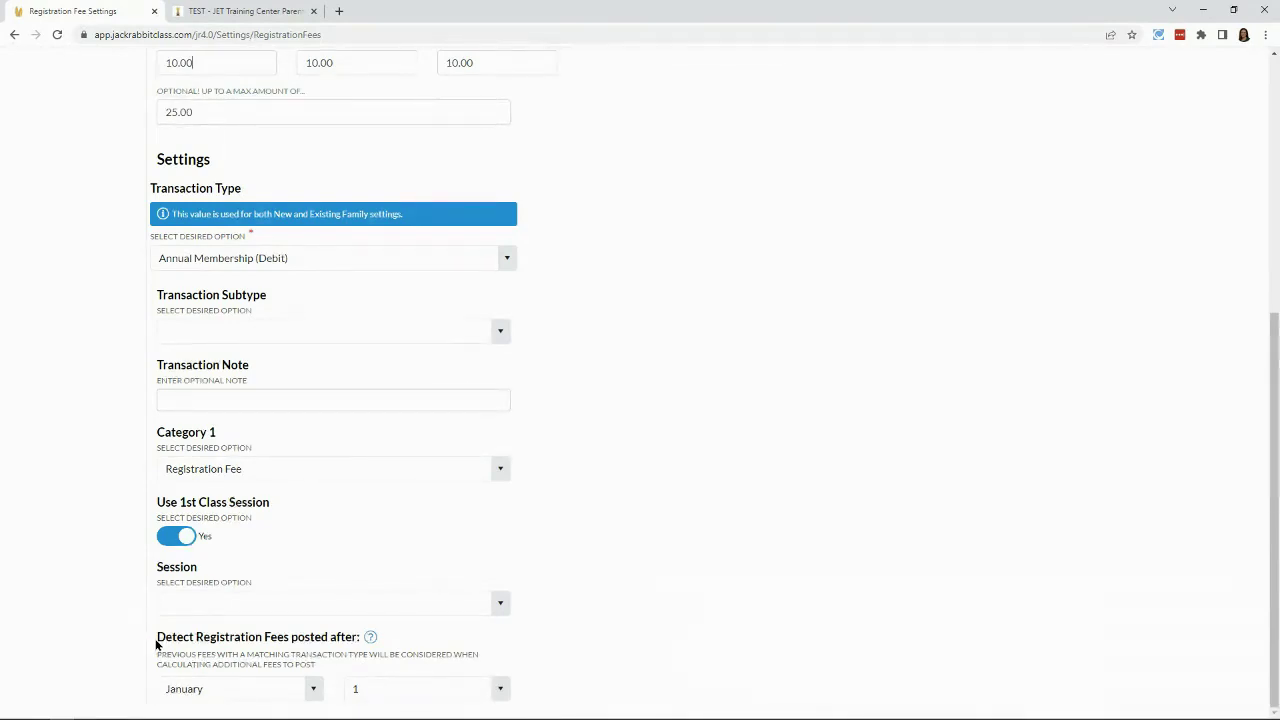
pyautogui.scroll(5, 692, 430)
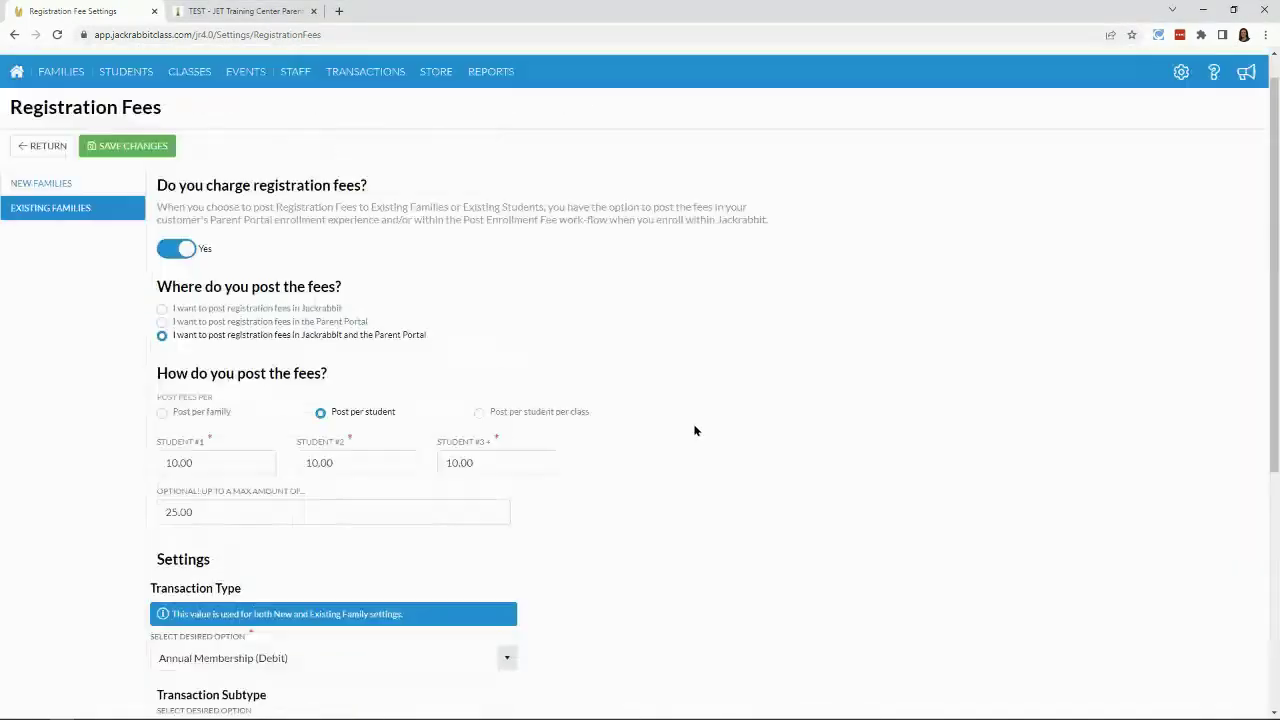
# Step: Open the Acro class record from the class list to view its fee settings, and return to the Executive Dashboard
pyautogui.moveTo(189, 103)
pyautogui.click(197, 133)
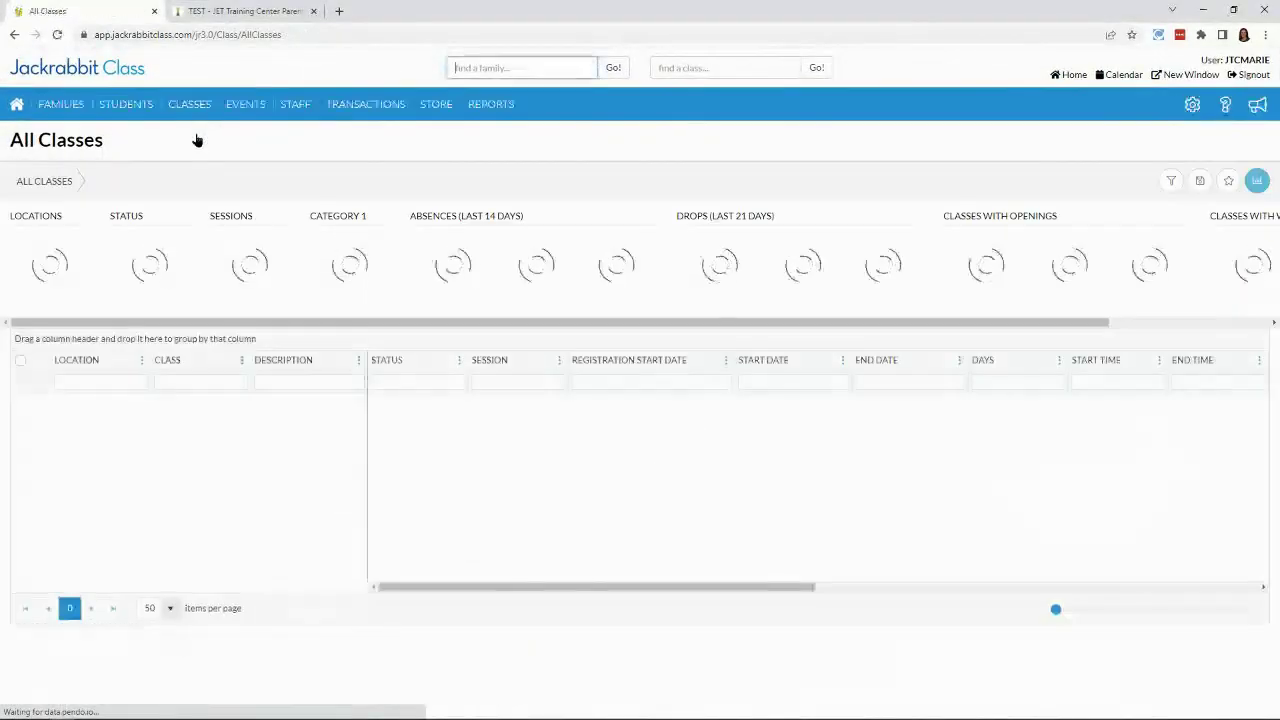
pyautogui.click(163, 470)
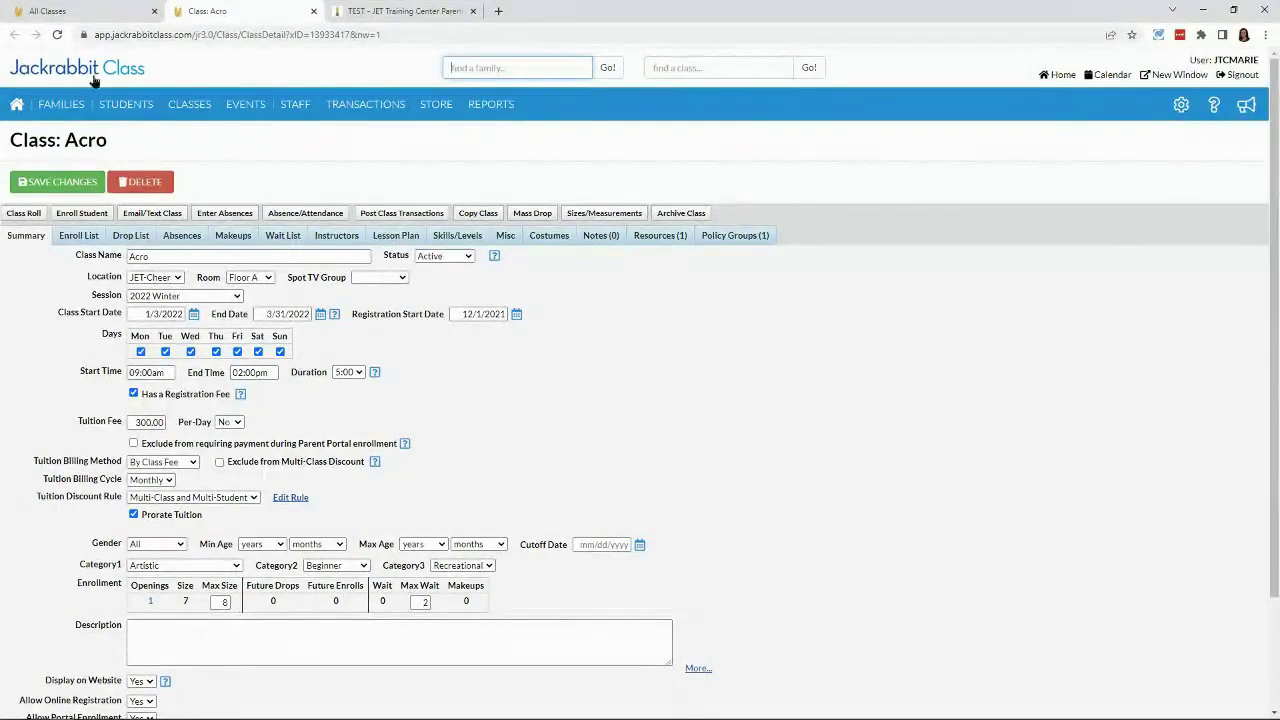
pyautogui.click(15, 107)
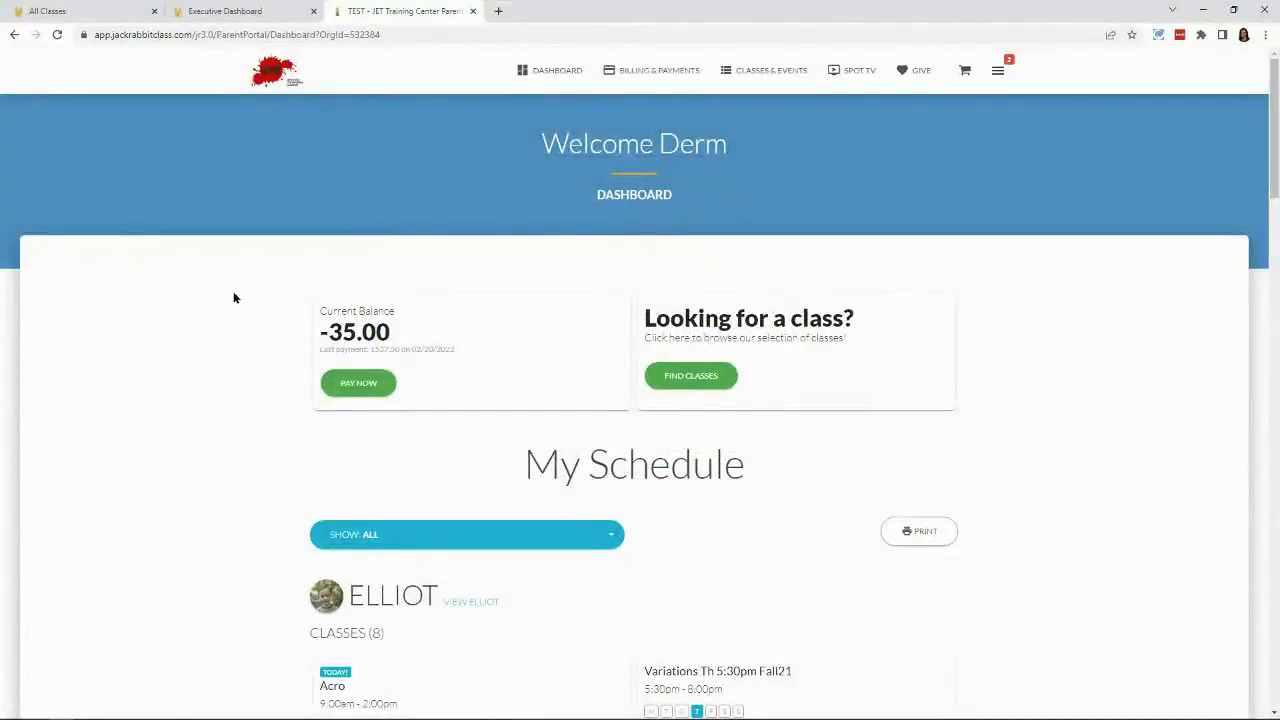
# Step: View the resources of the first student on the Parent Portal schedule, and switch back to the Executive Dashboard
pyautogui.scroll(-2, 141, 408)
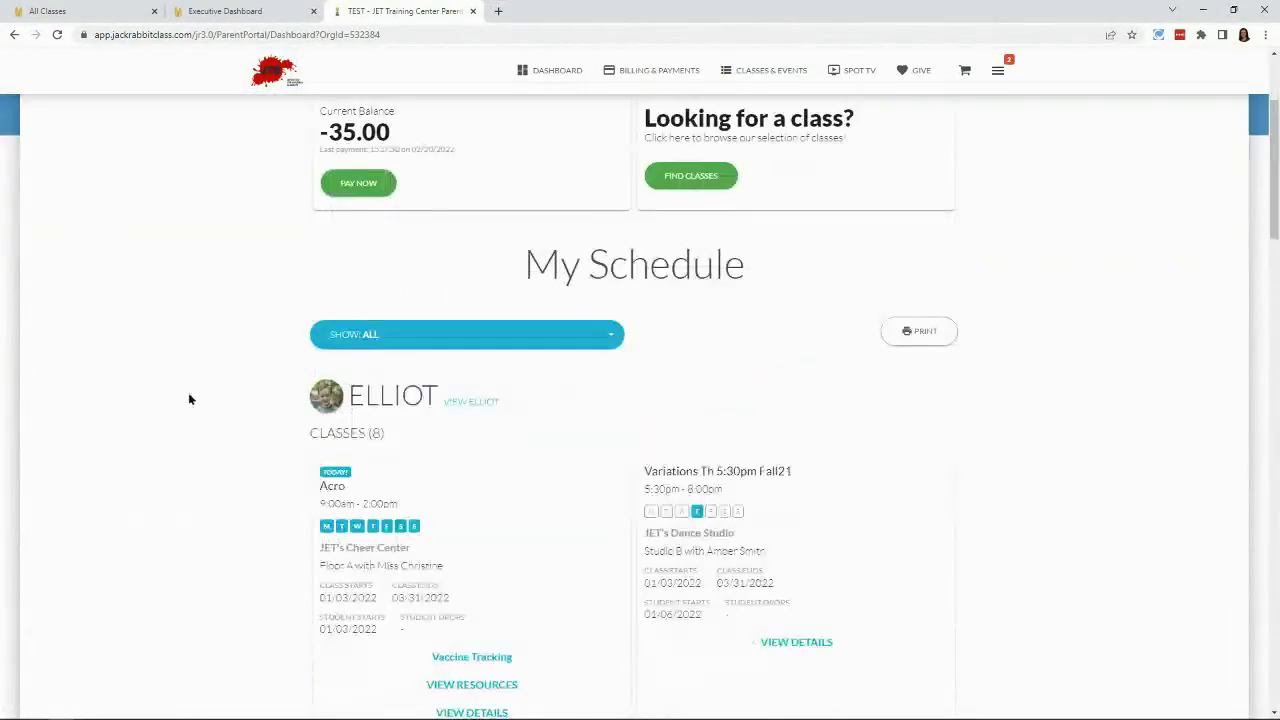
pyautogui.click(472, 402)
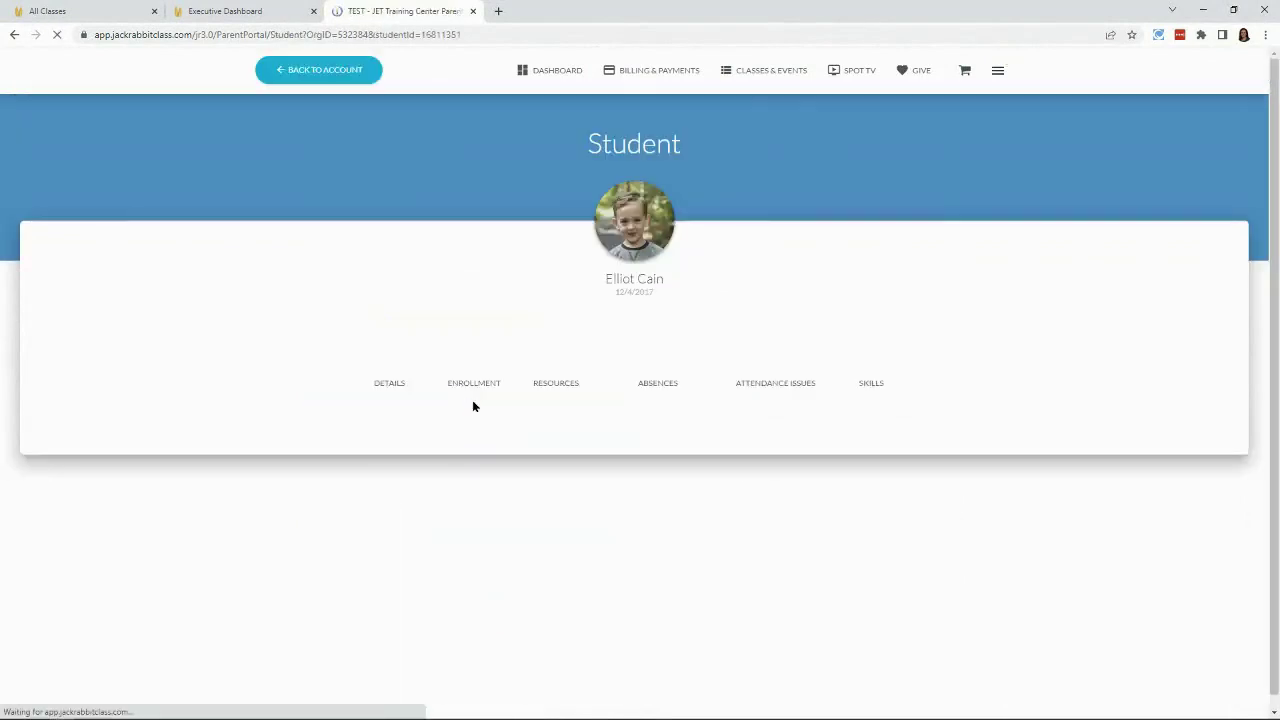
pyautogui.click(593, 398)
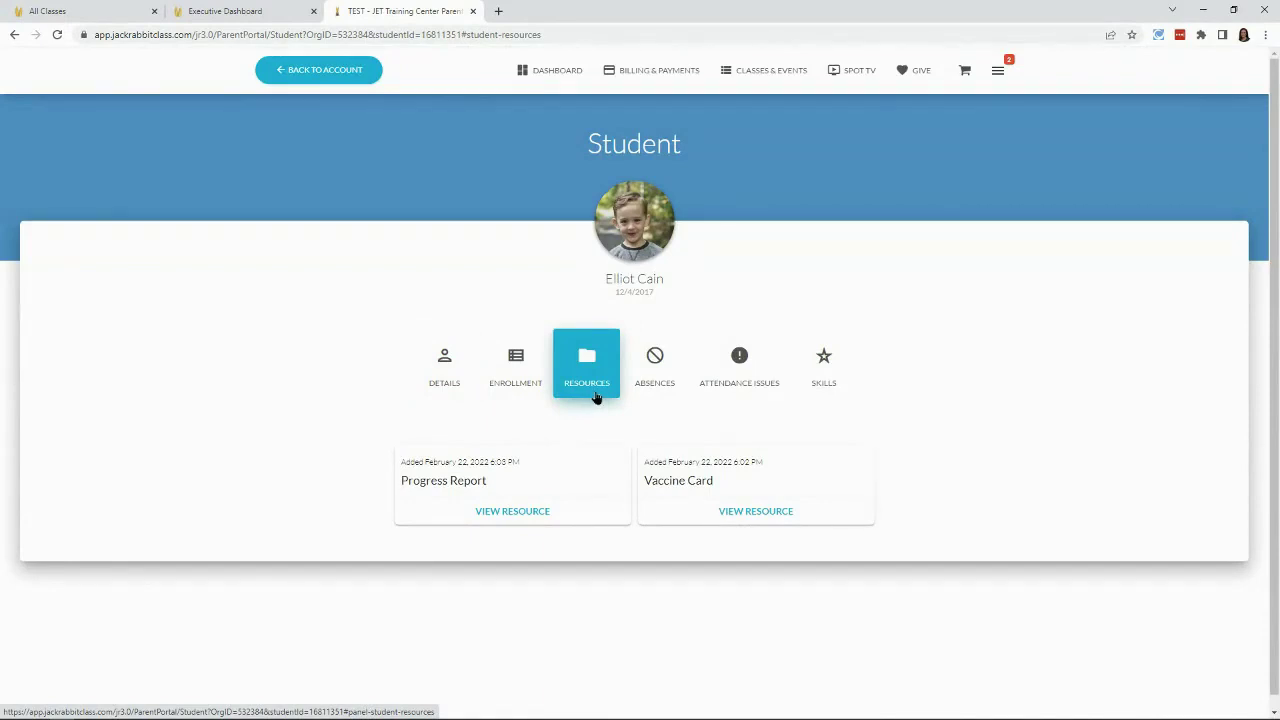
pyautogui.click(220, 12)
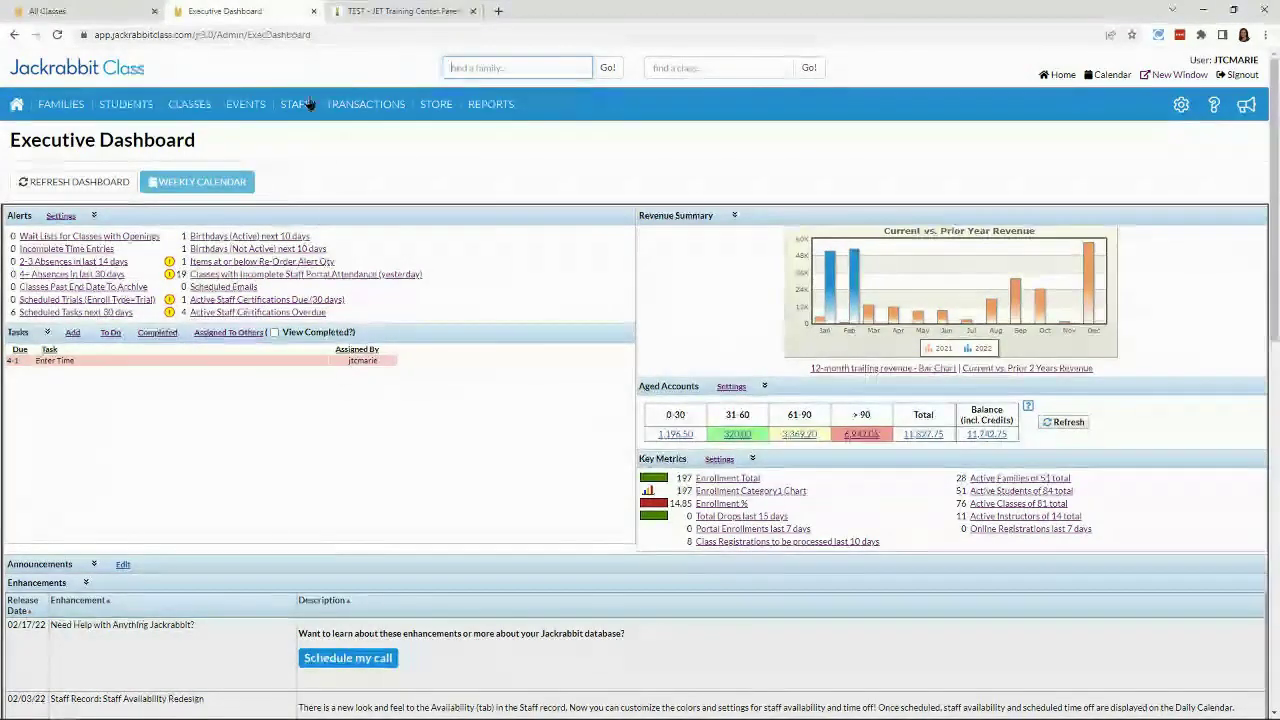
# Step: Launch the Staff Portal for the JET-Cheer location, maximize its window and log in with the prefilled staff credentials
pyautogui.moveTo(300, 110)
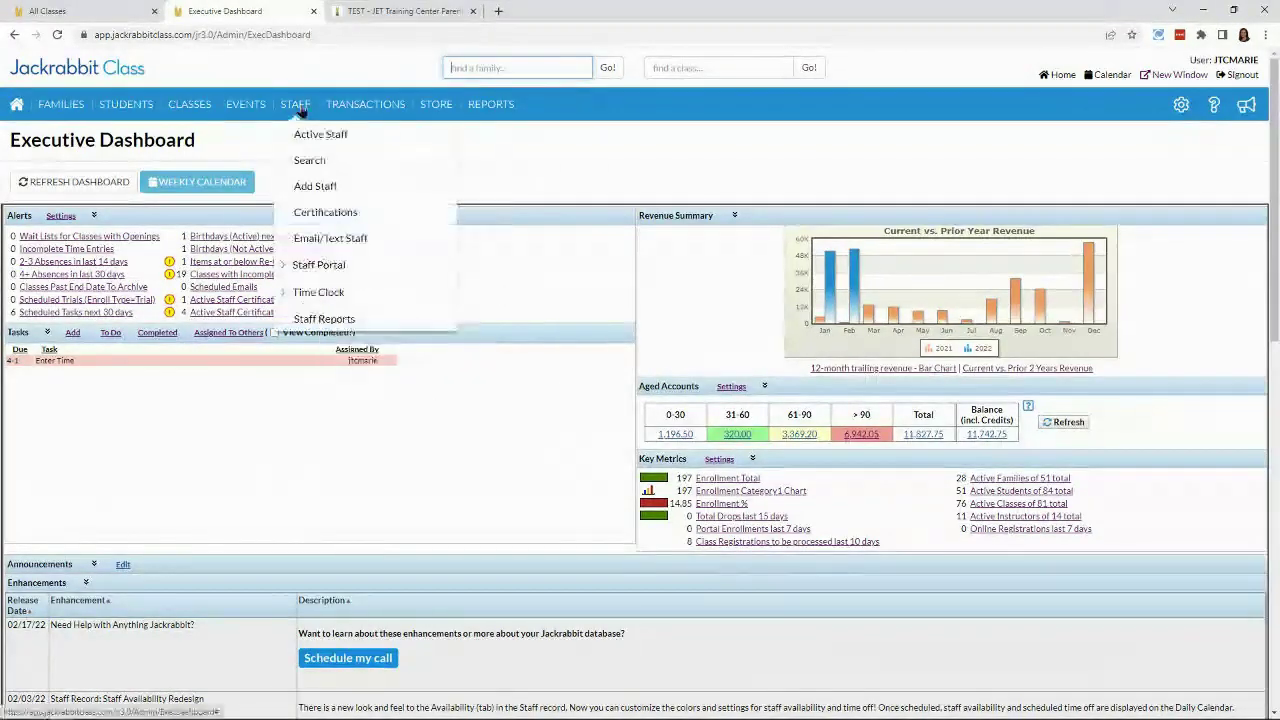
pyautogui.click(335, 265)
pyautogui.click(358, 287)
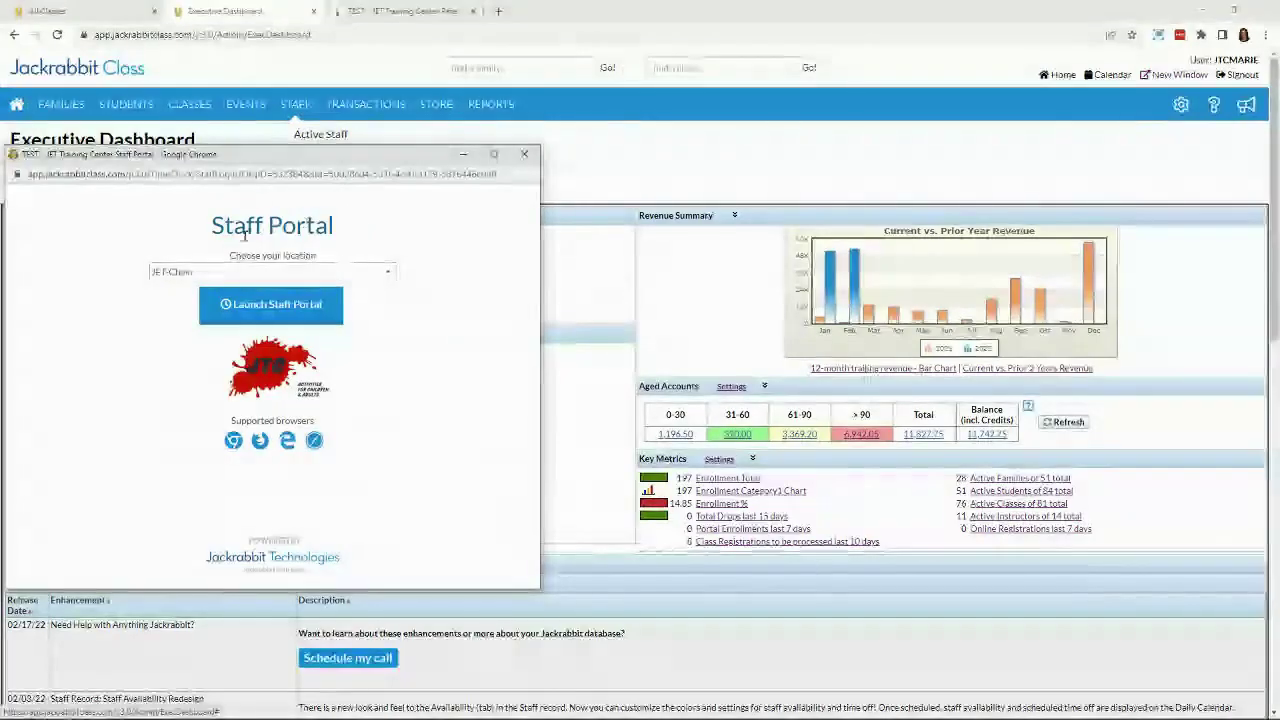
pyautogui.click(282, 314)
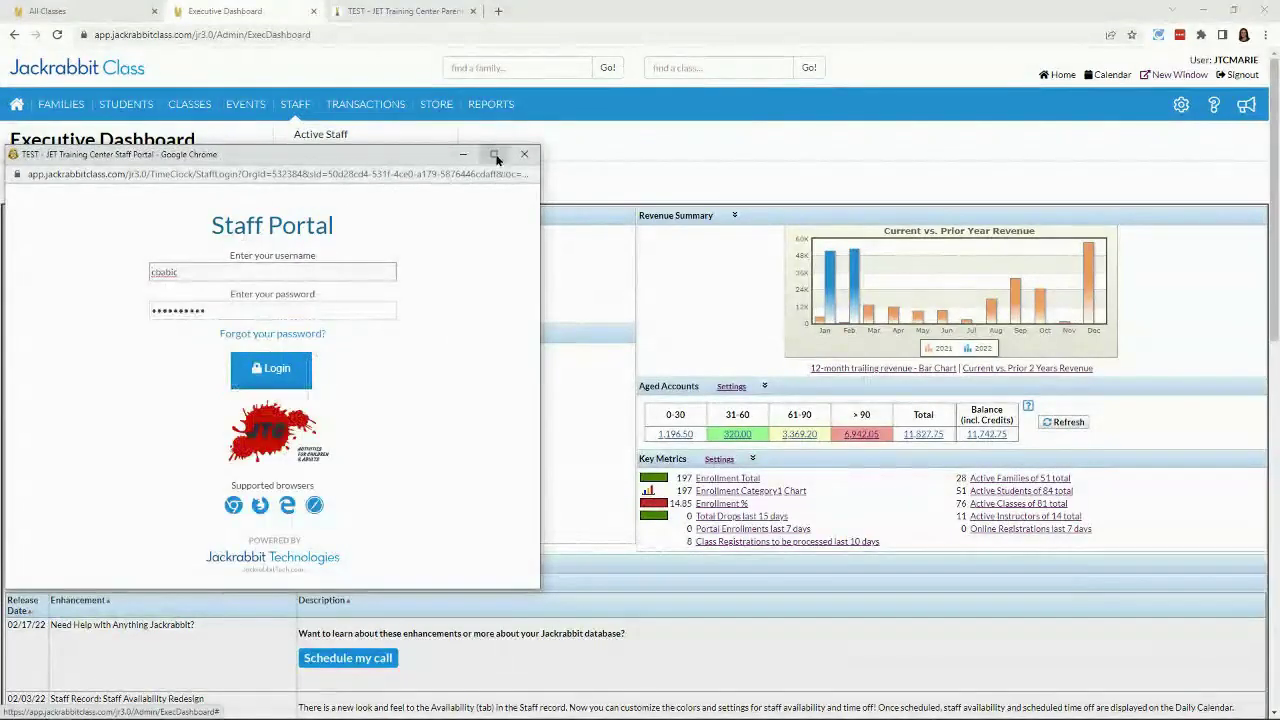
pyautogui.click(493, 154)
pyautogui.press('Return')
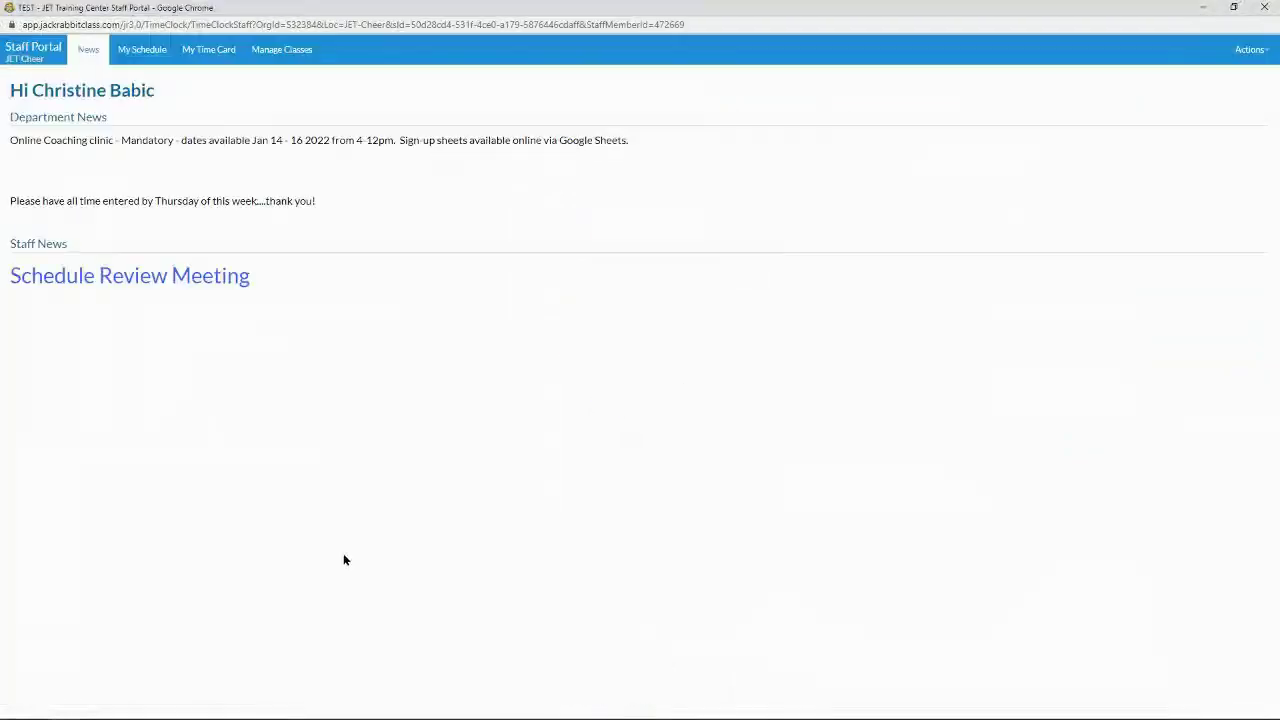
# Step: Open the attendance roster of the Acro class and show the description of the second student's medical icon
pyautogui.click(284, 52)
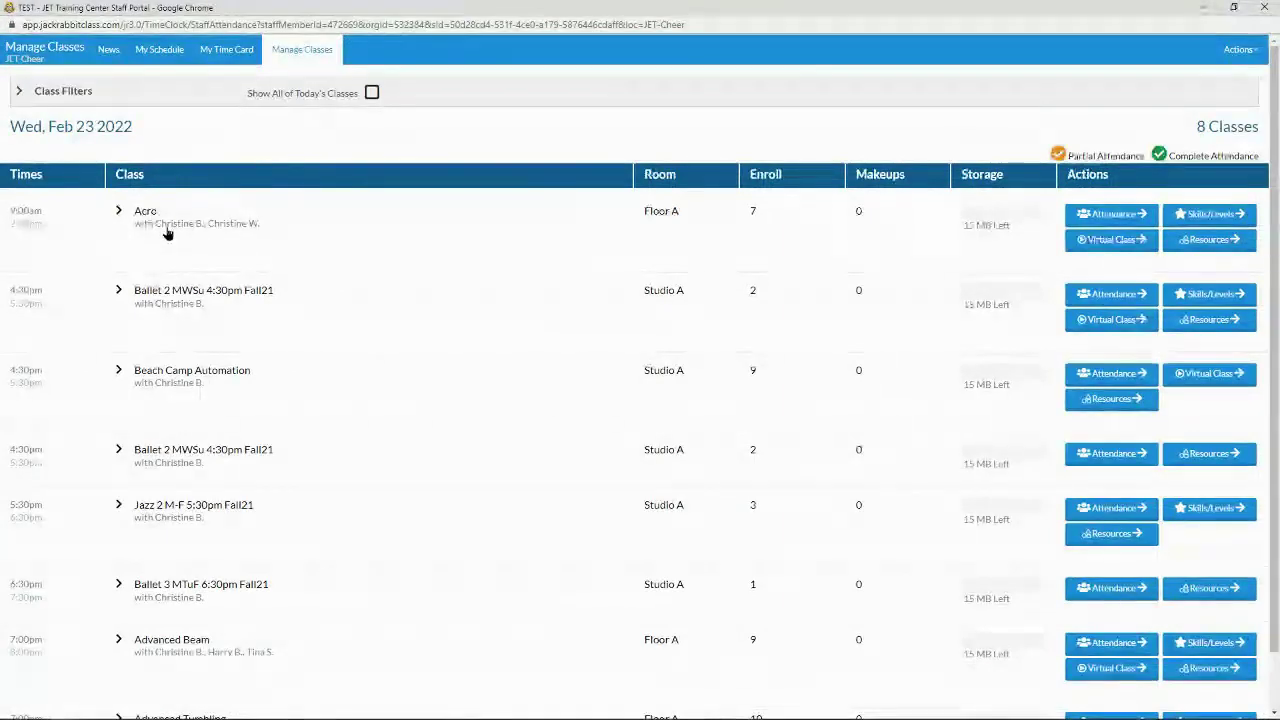
pyautogui.click(1100, 214)
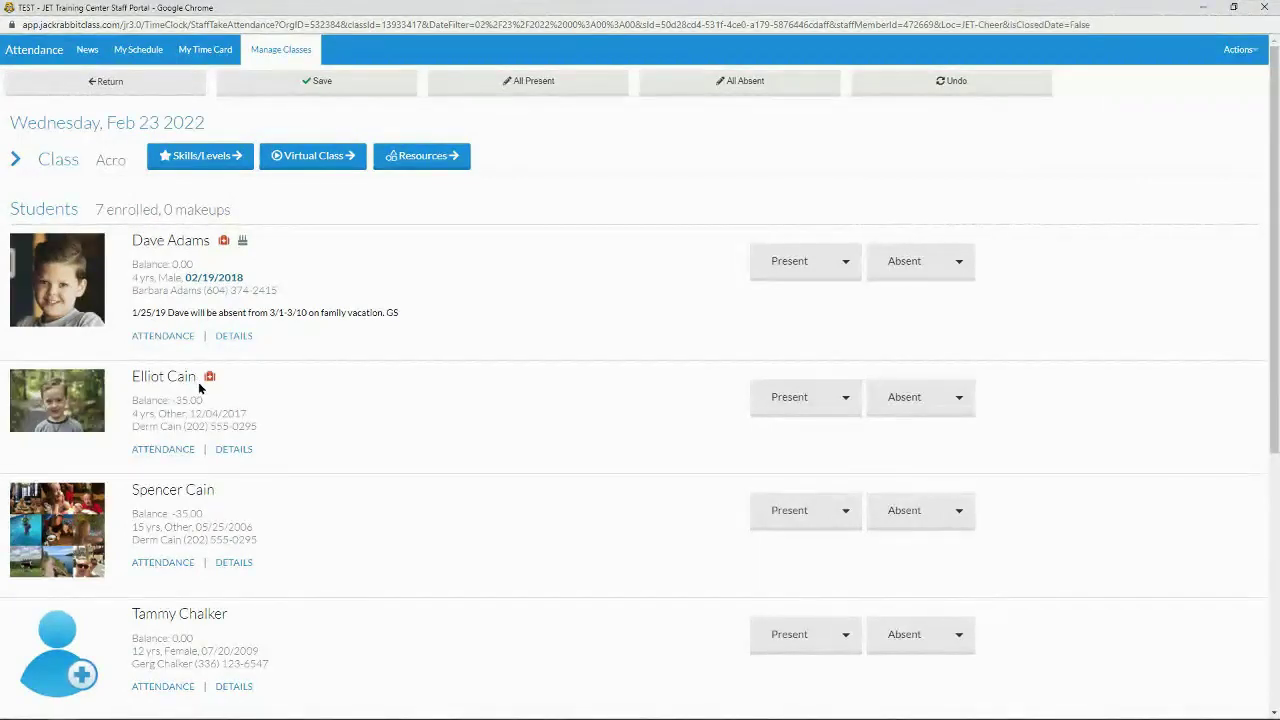
pyautogui.moveTo(210, 381)
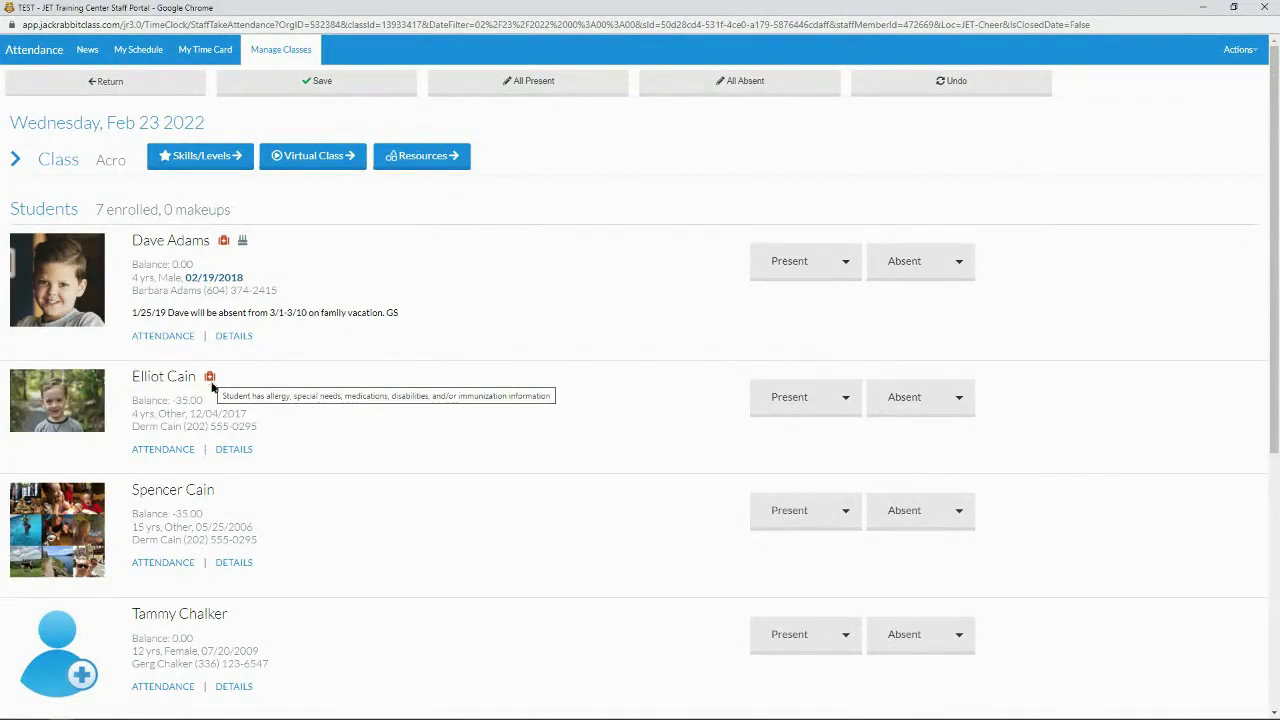
# Step: Examine the allergy and immunization details of the second student on the Acro roster, and minimize the Staff Portal window
pyautogui.click(238, 451)
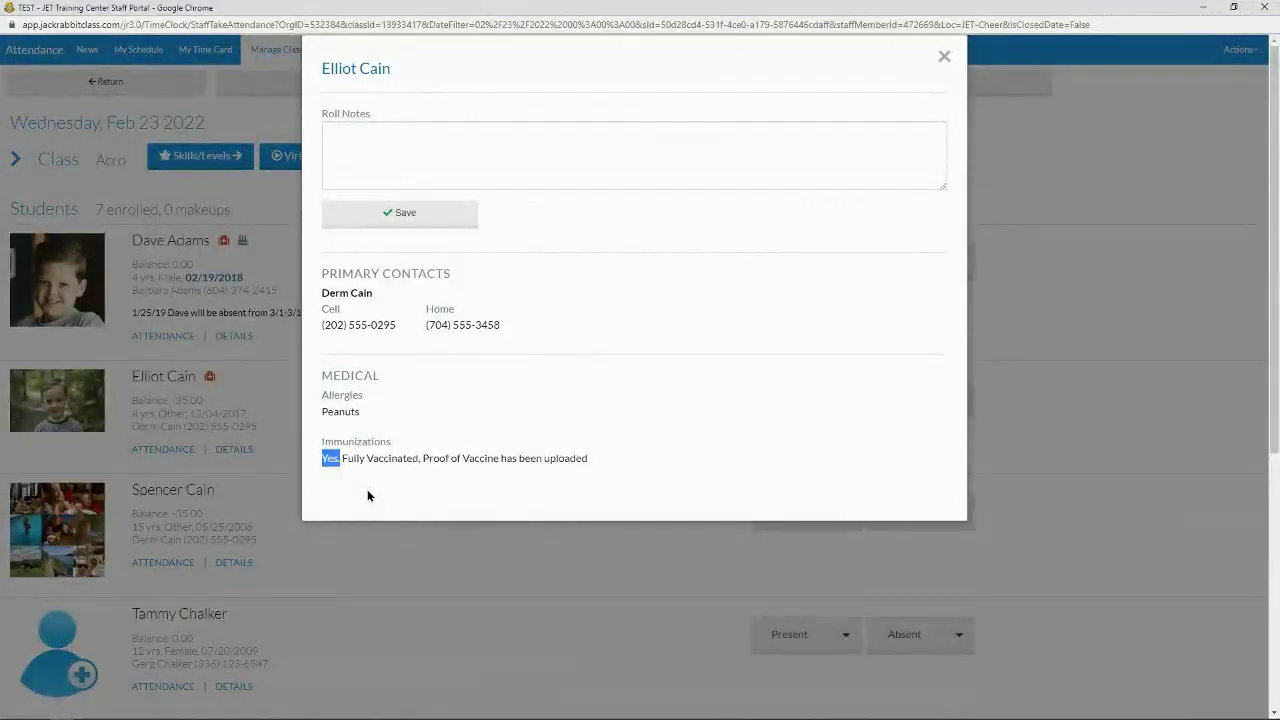
pyautogui.click(340, 462)
pyautogui.moveTo(345, 461); pyautogui.dragTo(611, 471)
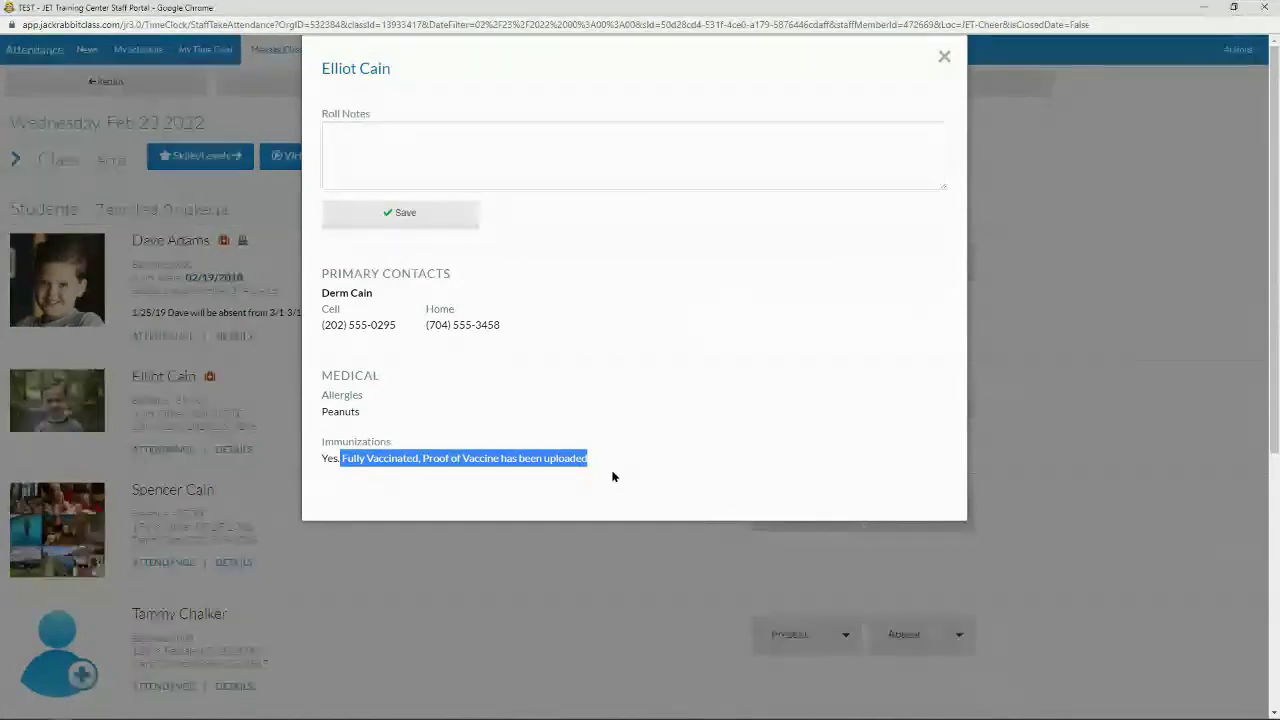
pyautogui.click(575, 550)
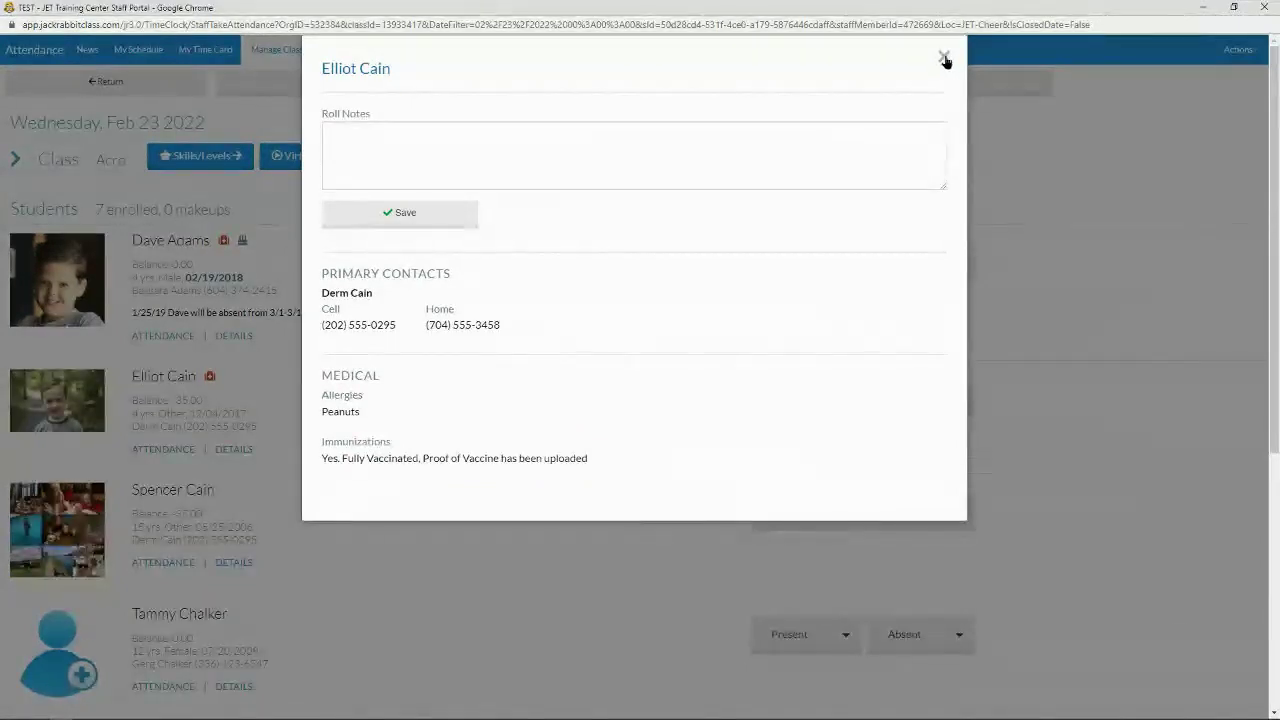
pyautogui.click(946, 60)
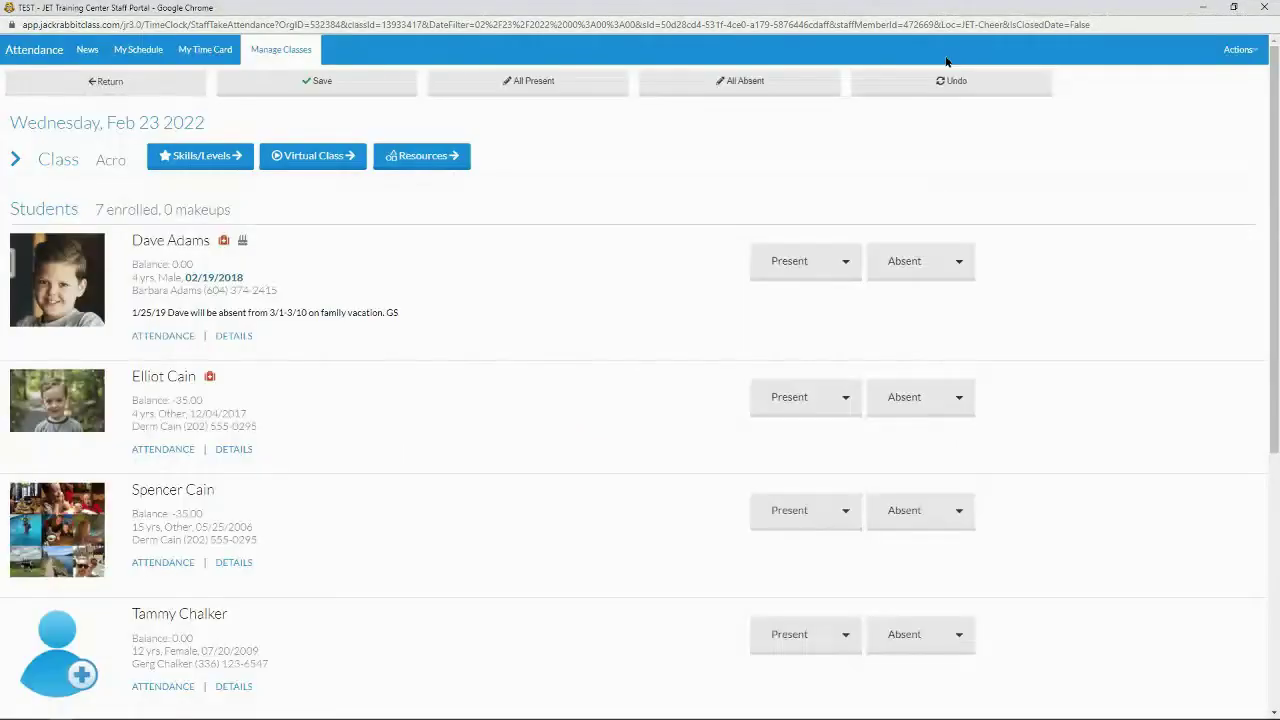
pyautogui.click(1205, 9)
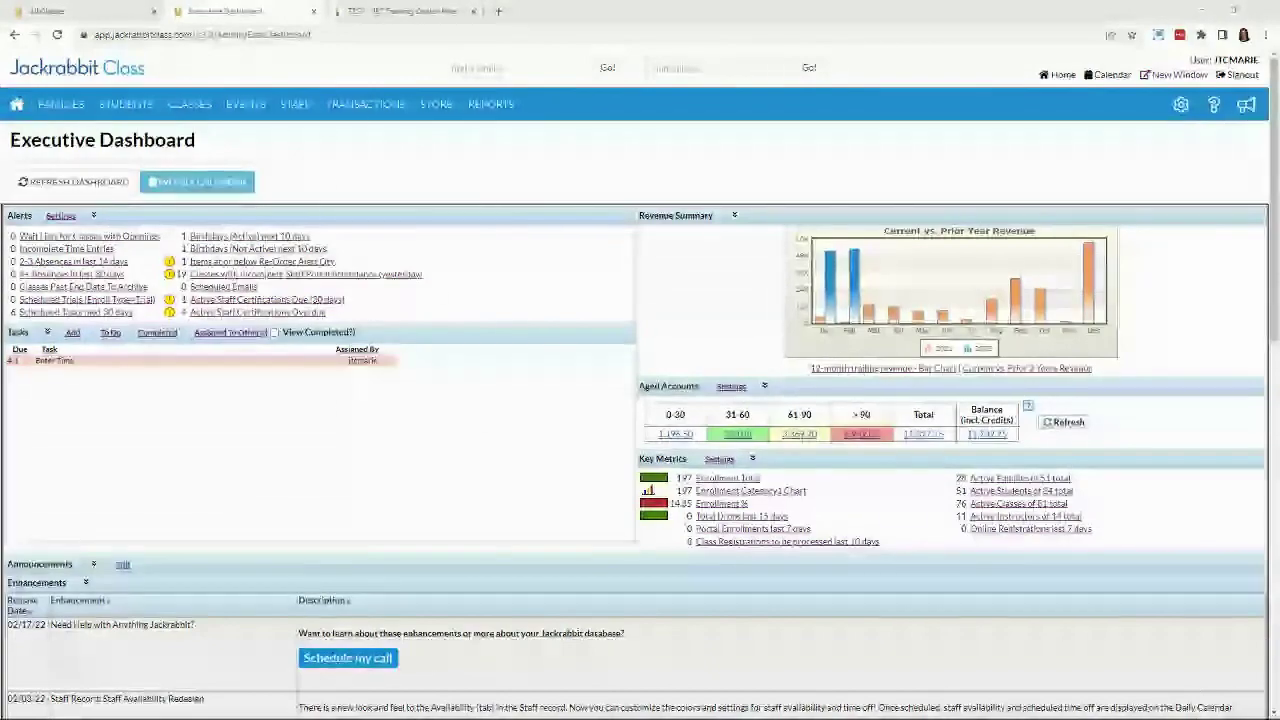
# Step: Open the record of the first instructor among the active staff and view their availability
pyautogui.moveTo(257, 110)
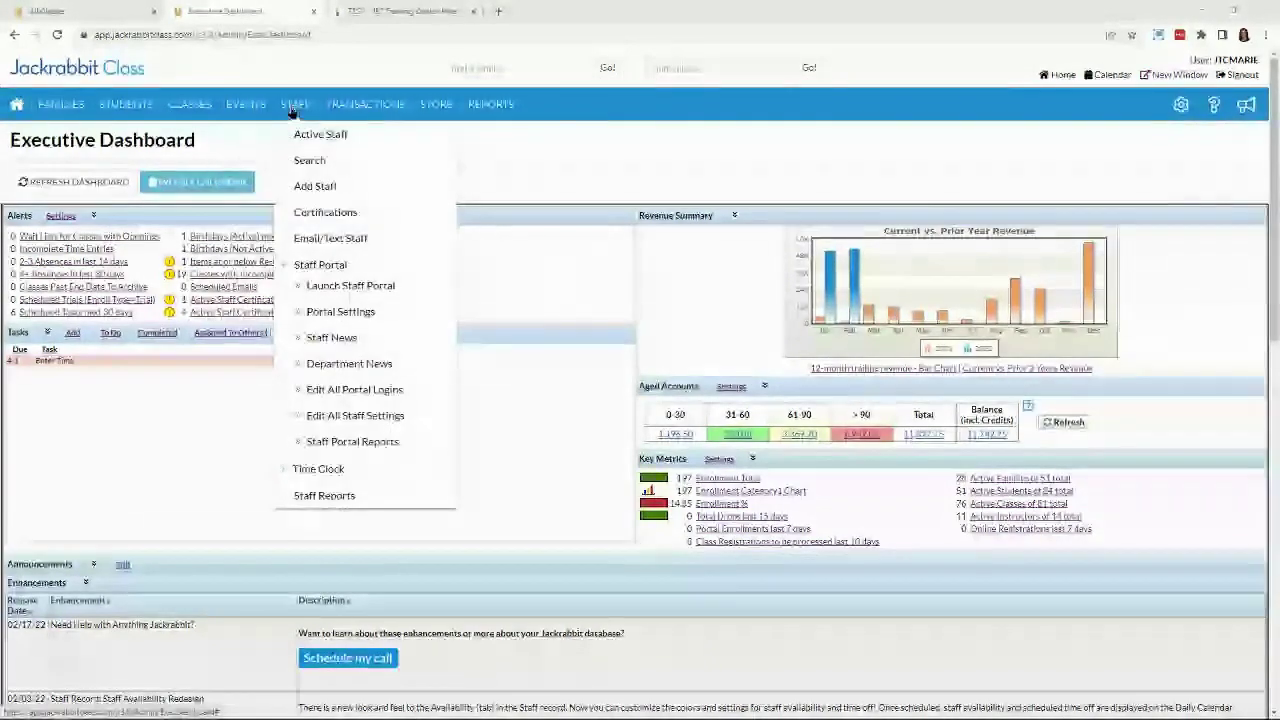
pyautogui.click(306, 133)
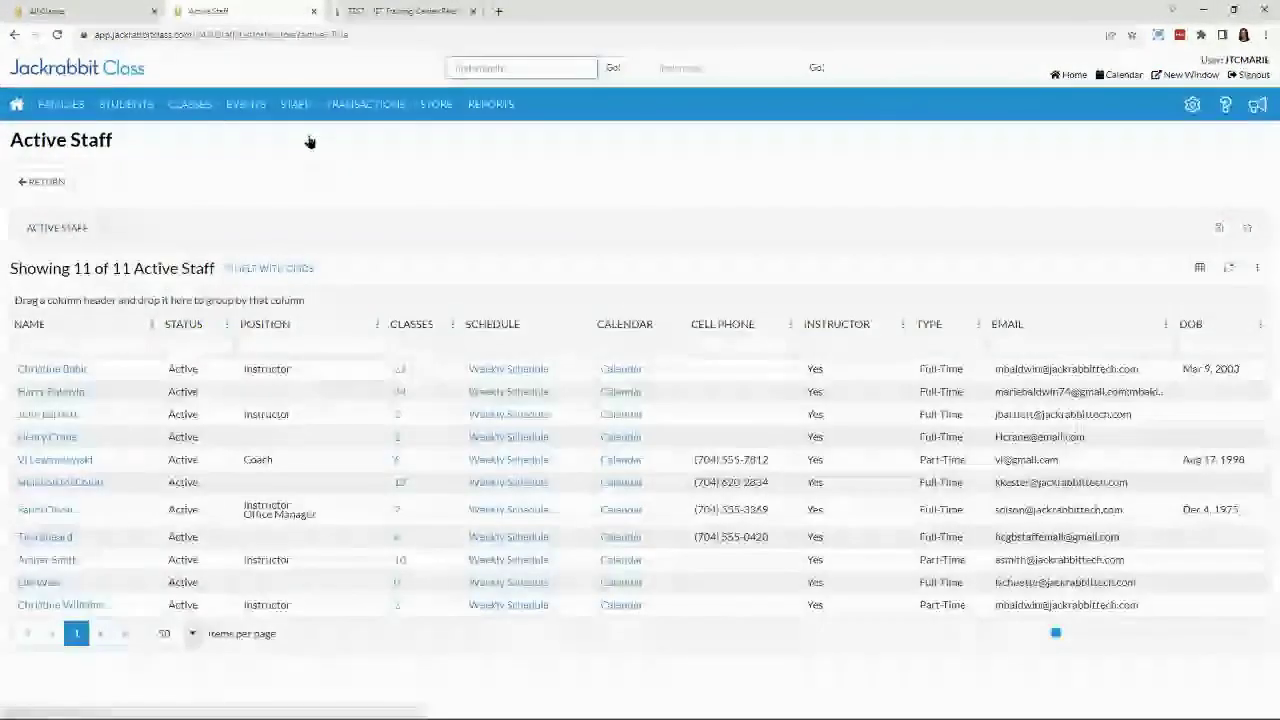
pyautogui.click(66, 377)
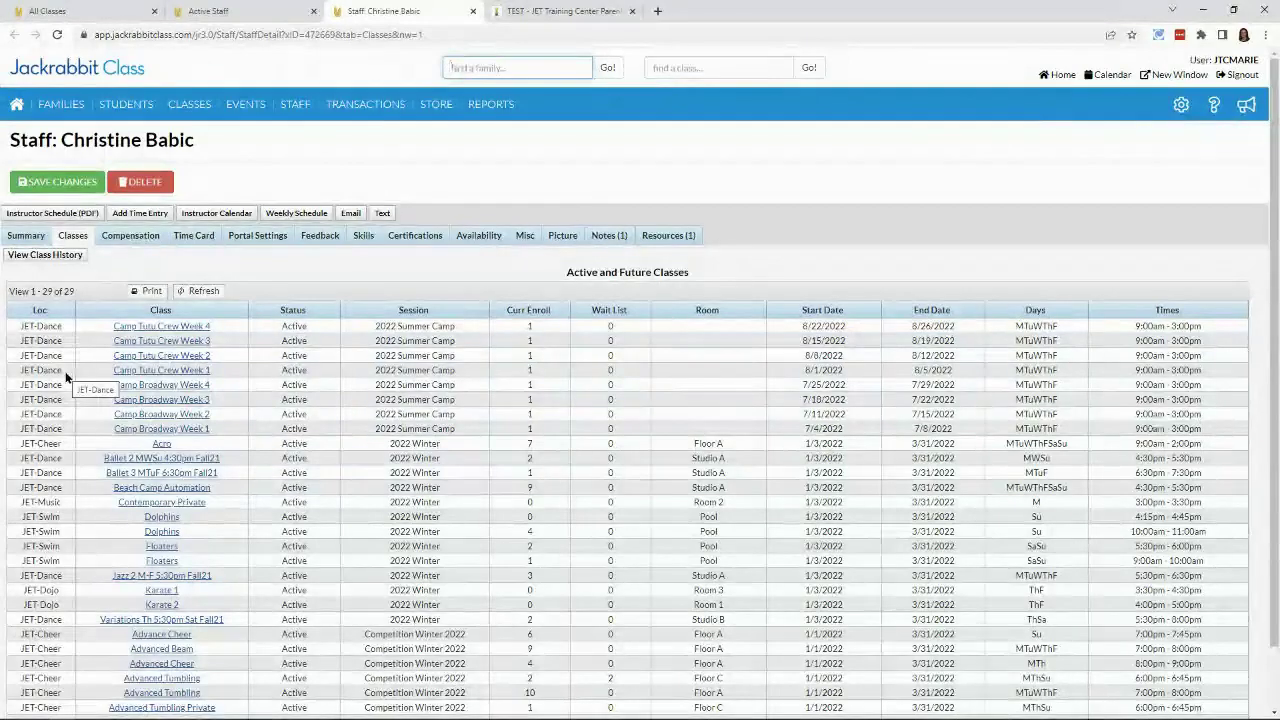
pyautogui.click(479, 236)
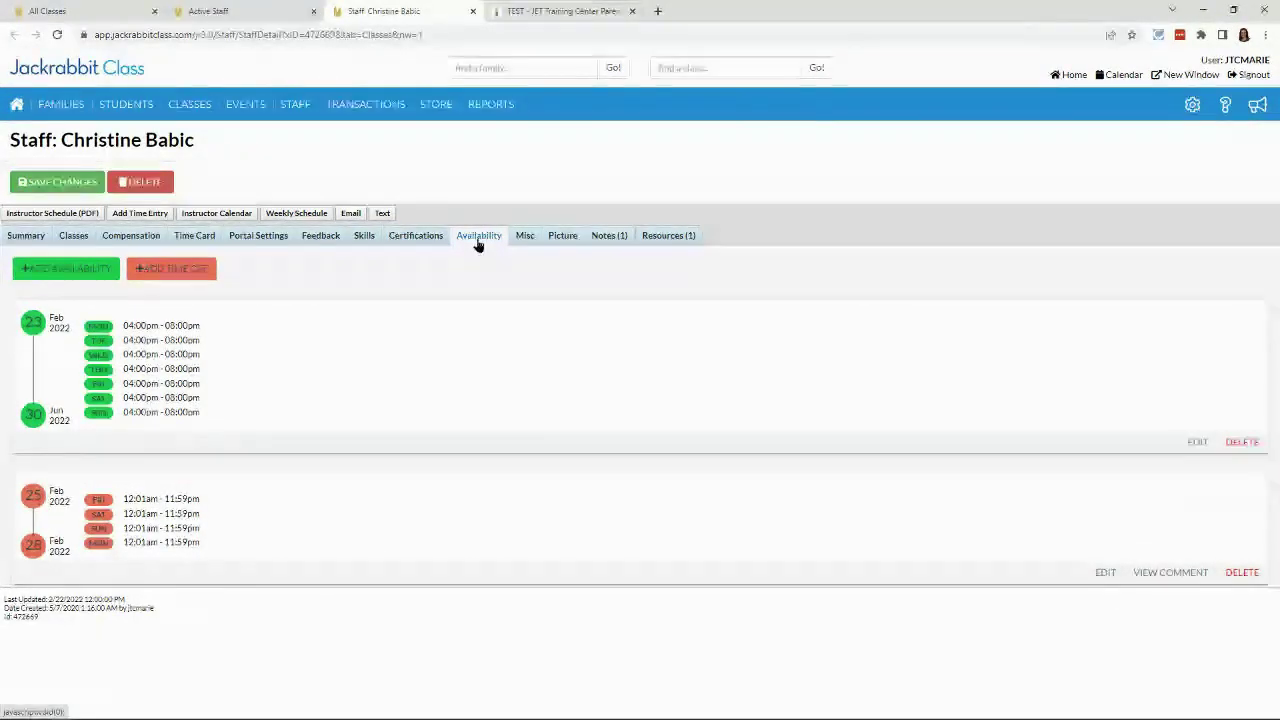
# Step: Examine the organization's General Settings, including the makeup, transaction and class options, and return to the staff record
pyautogui.click(1189, 104)
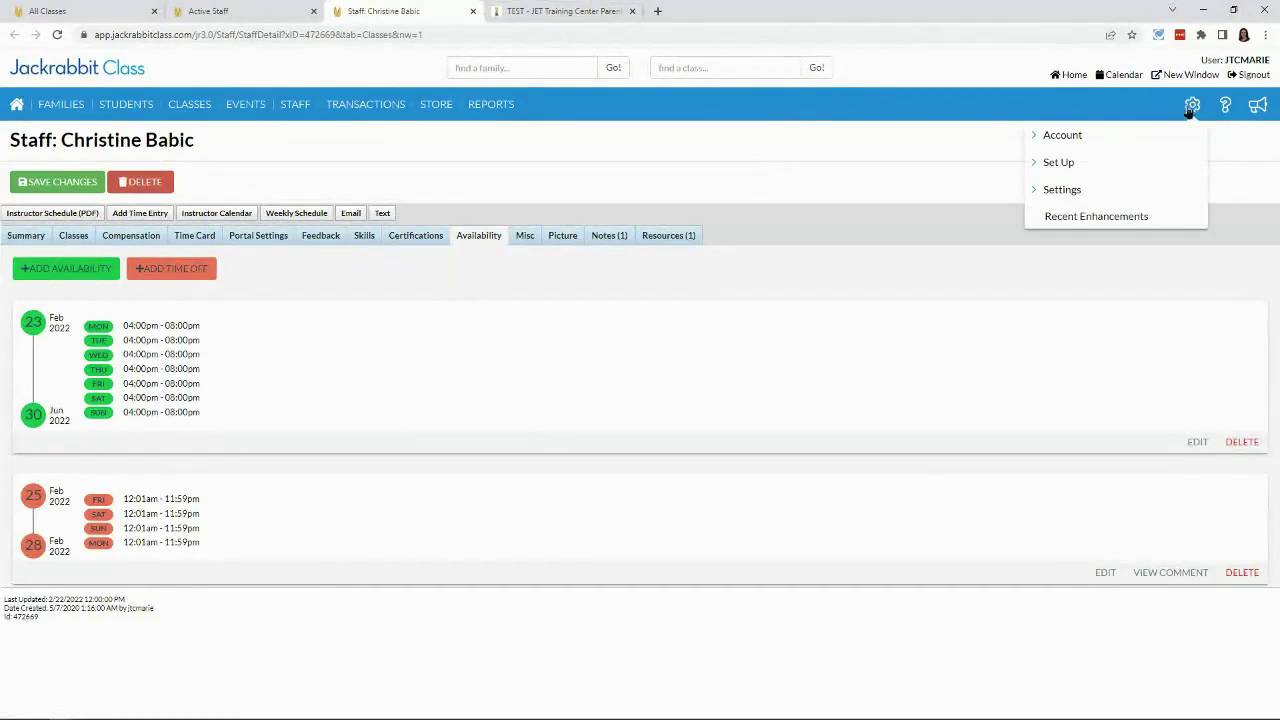
pyautogui.click(1068, 194)
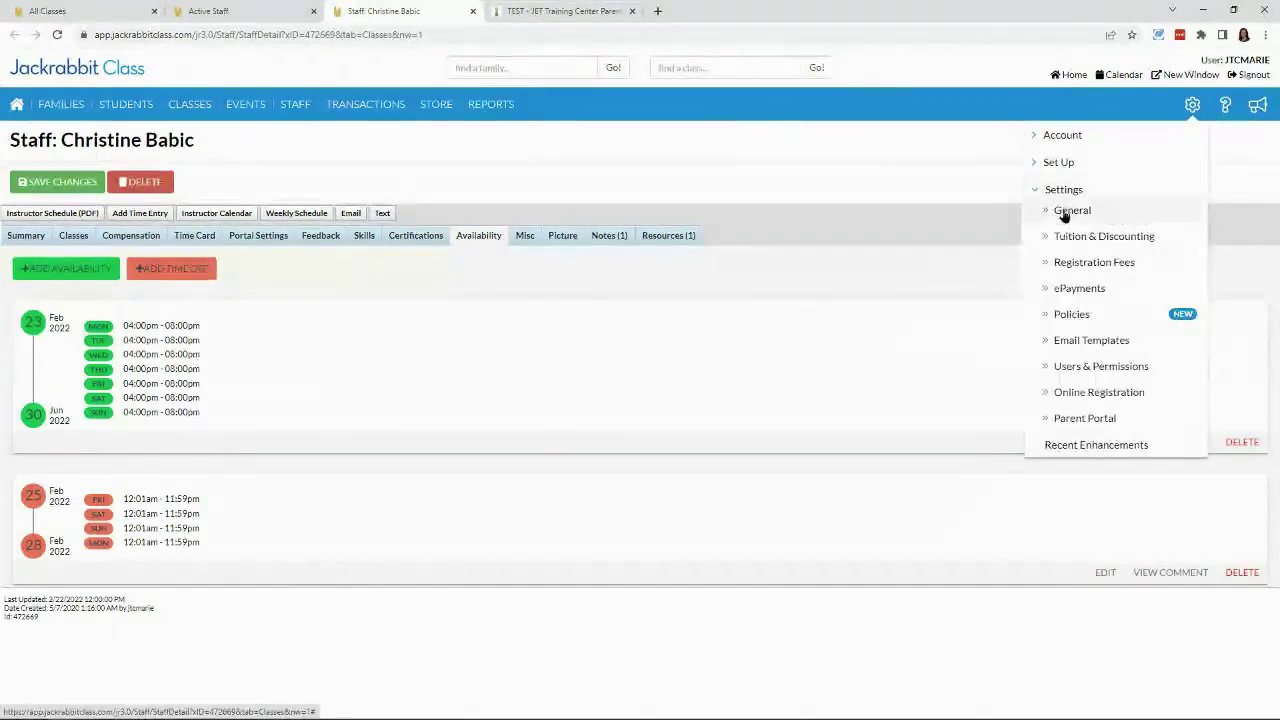
pyautogui.click(1068, 211)
pyautogui.scroll(-1, 560, 485)
pyautogui.scroll(-18, 560, 485)
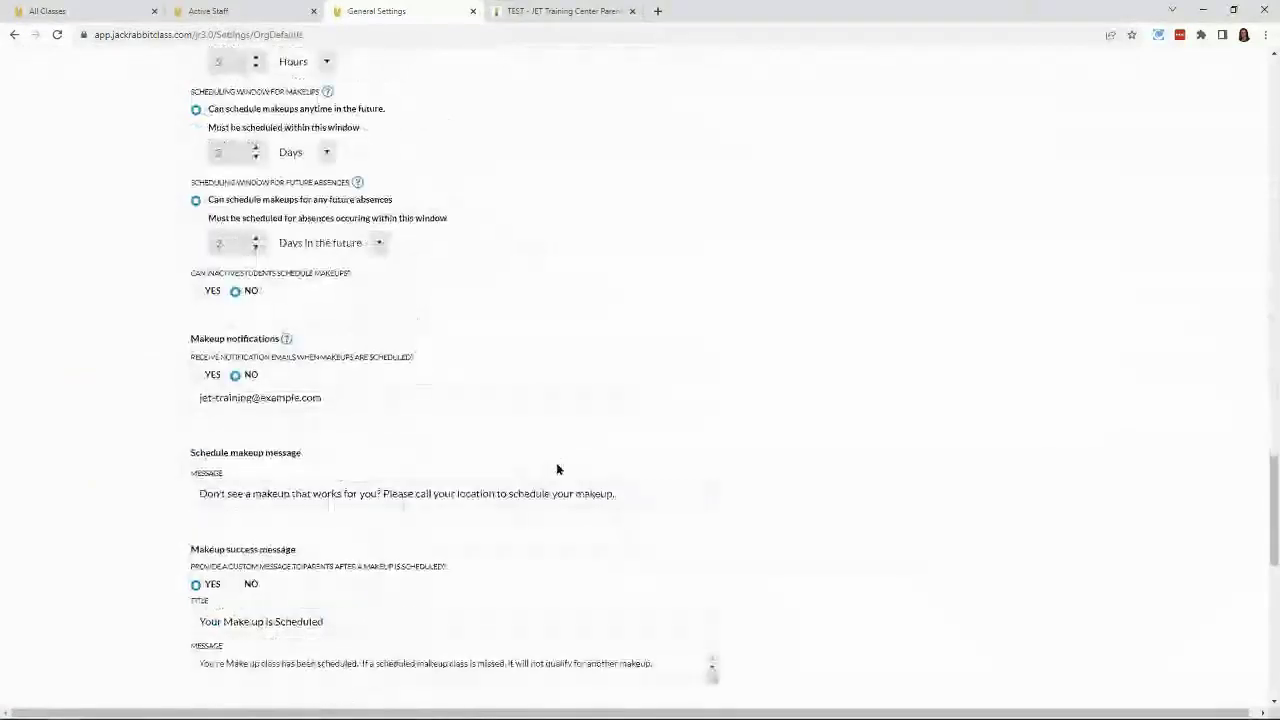
pyautogui.scroll(-5, 557, 468)
pyautogui.scroll(10, 65, 262)
pyautogui.scroll(15, 78, 242)
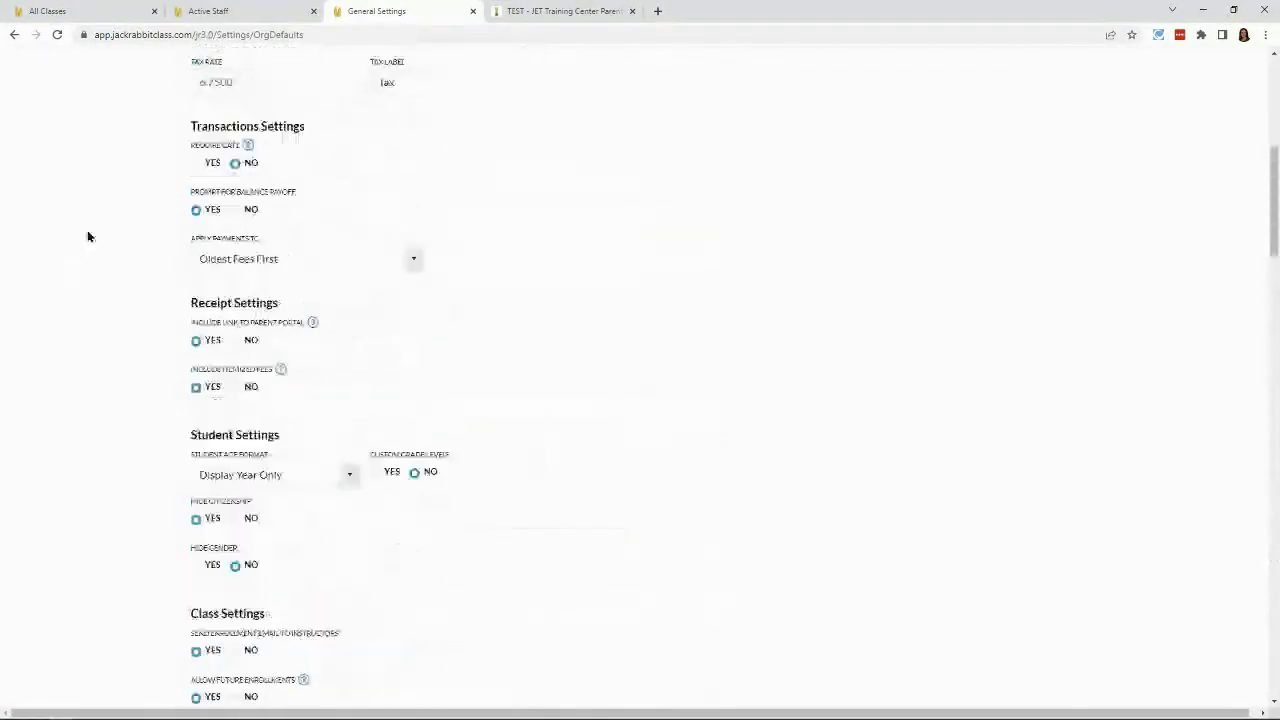
pyautogui.click(47, 184)
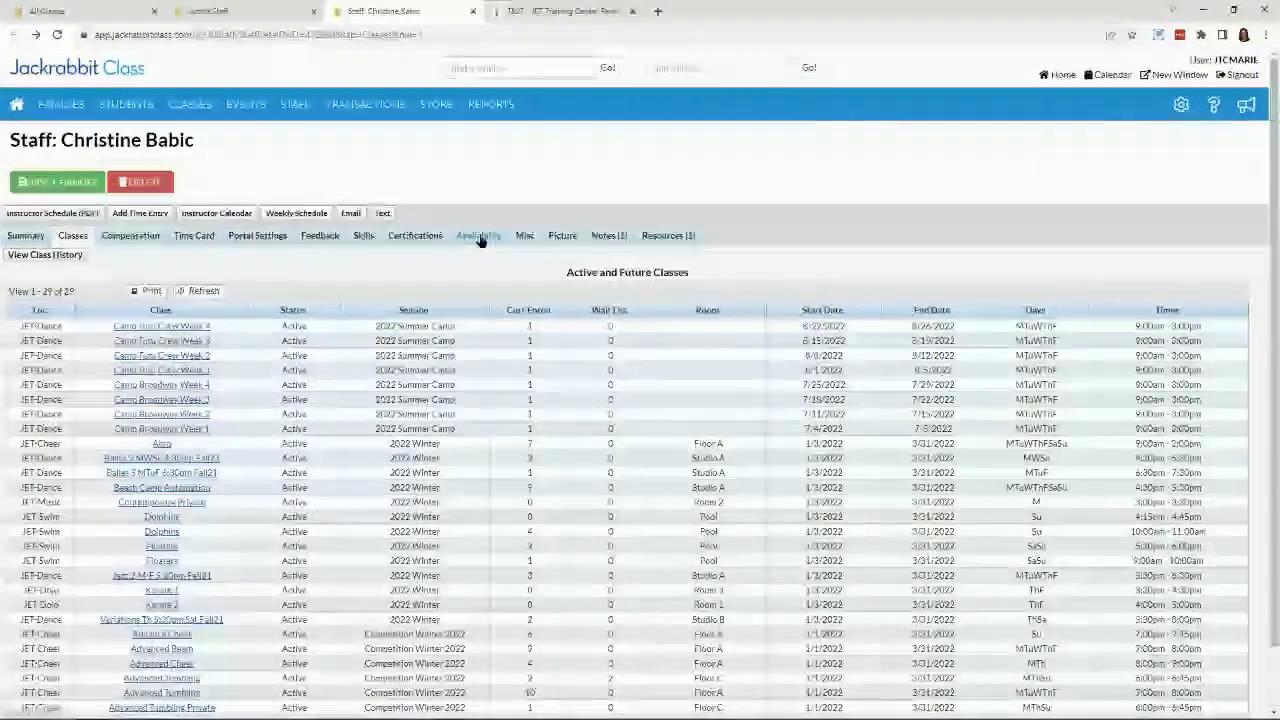
# Step: Start a new availability entry for the instructor with a From date of 07/01/2022
pyautogui.click(479, 237)
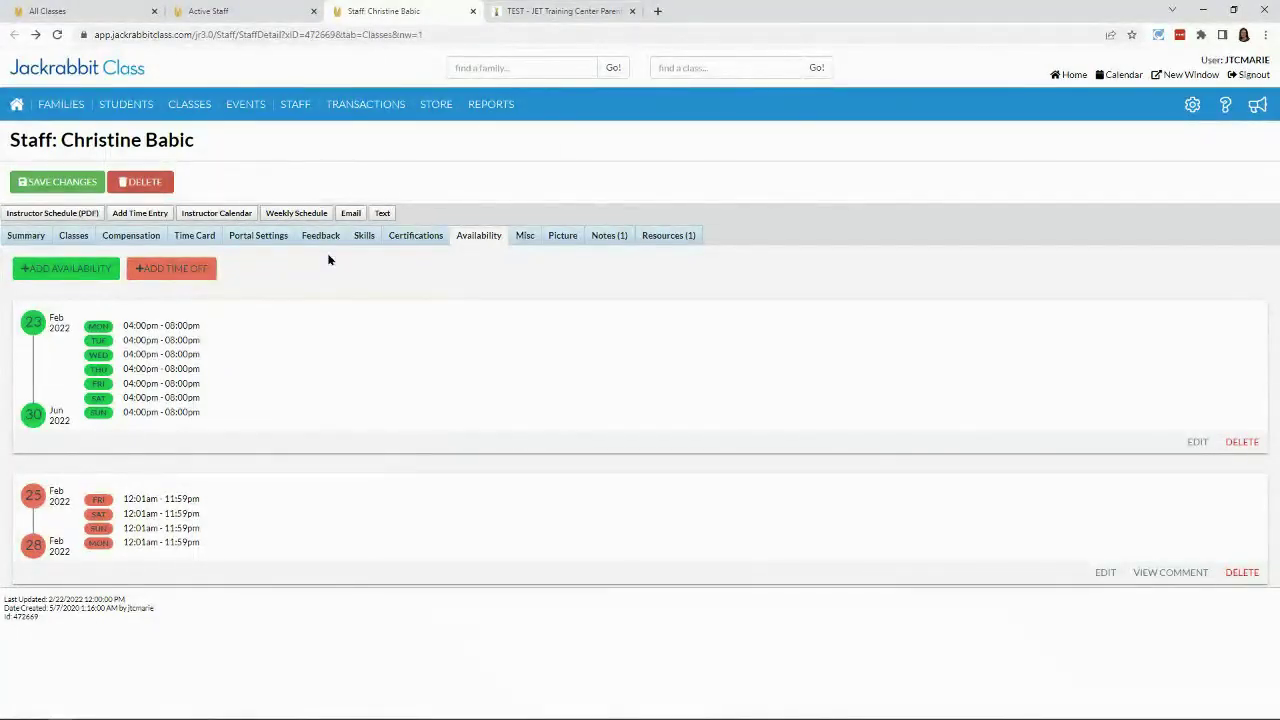
pyautogui.click(62, 270)
pyautogui.click(563, 244)
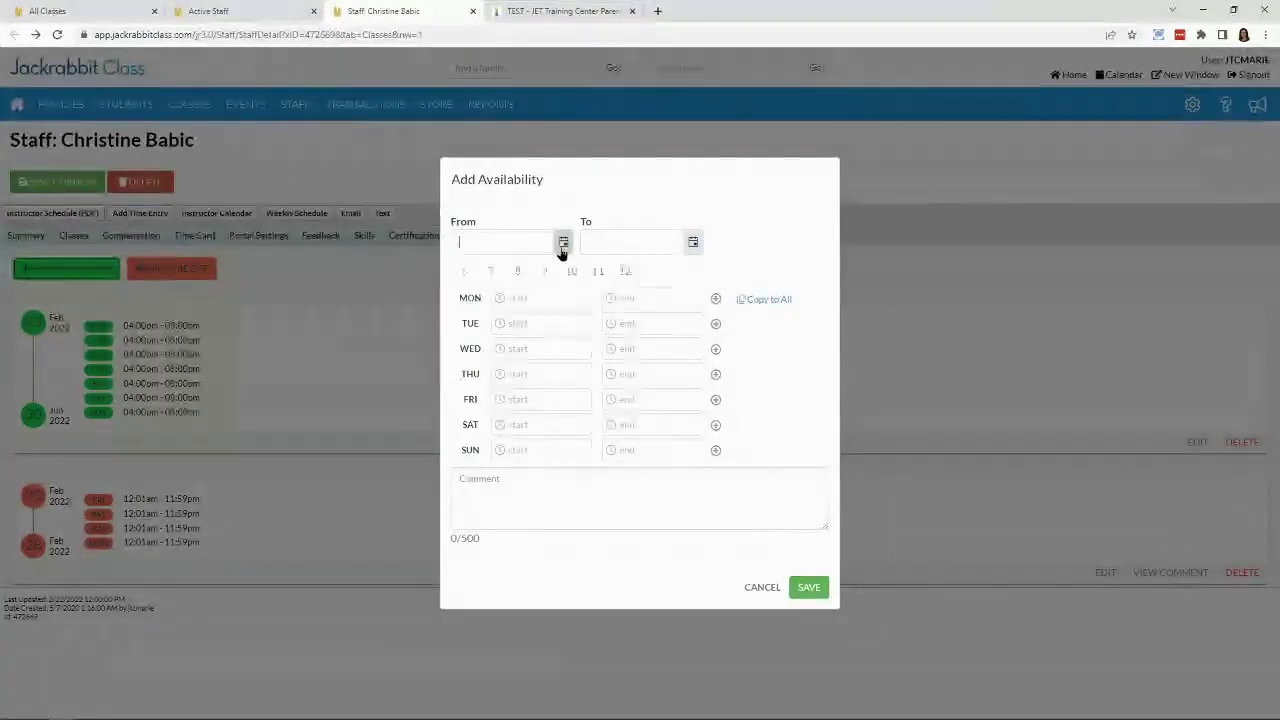
pyautogui.click(625, 268)
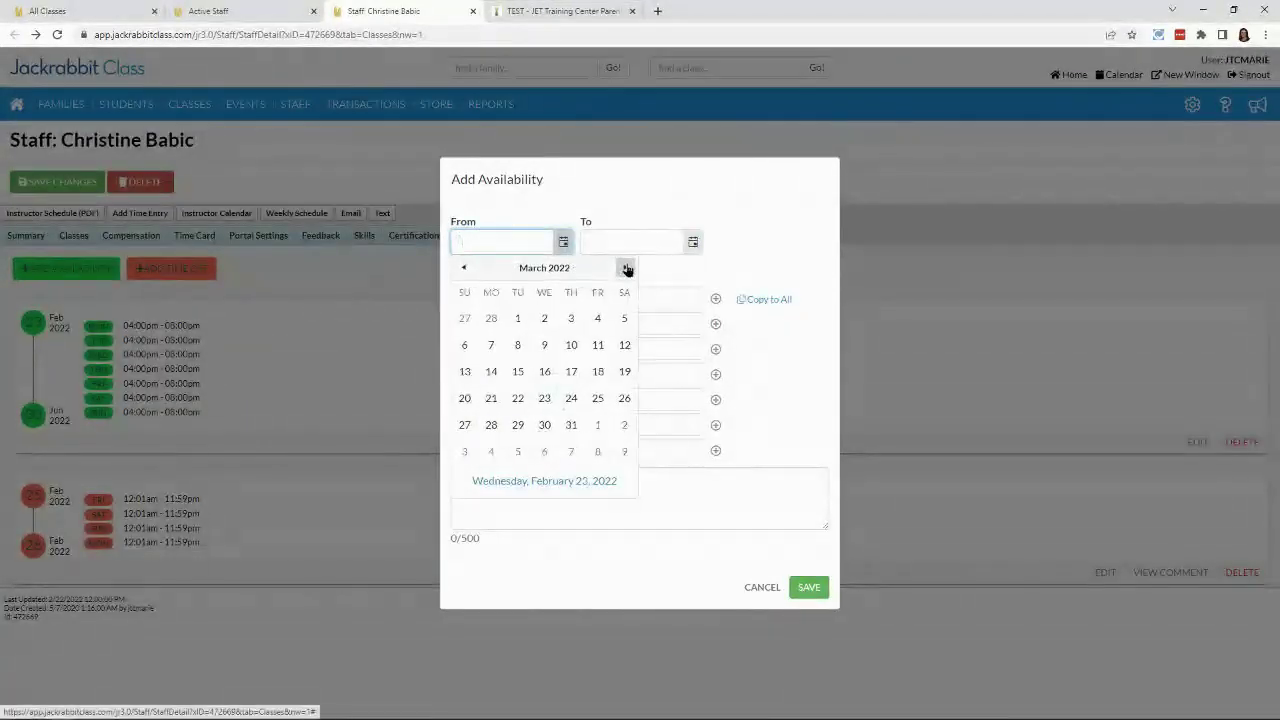
pyautogui.click(626, 268)
pyautogui.click(626, 268)
pyautogui.click(626, 268)
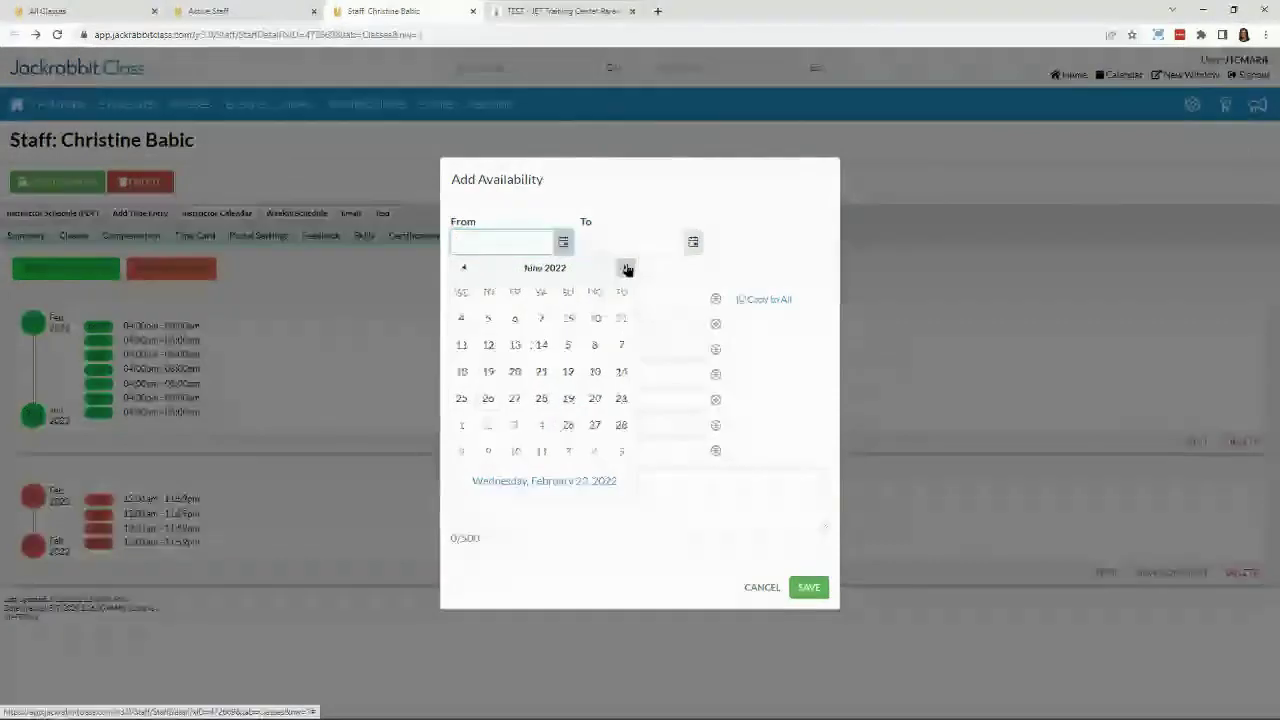
pyautogui.click(626, 268)
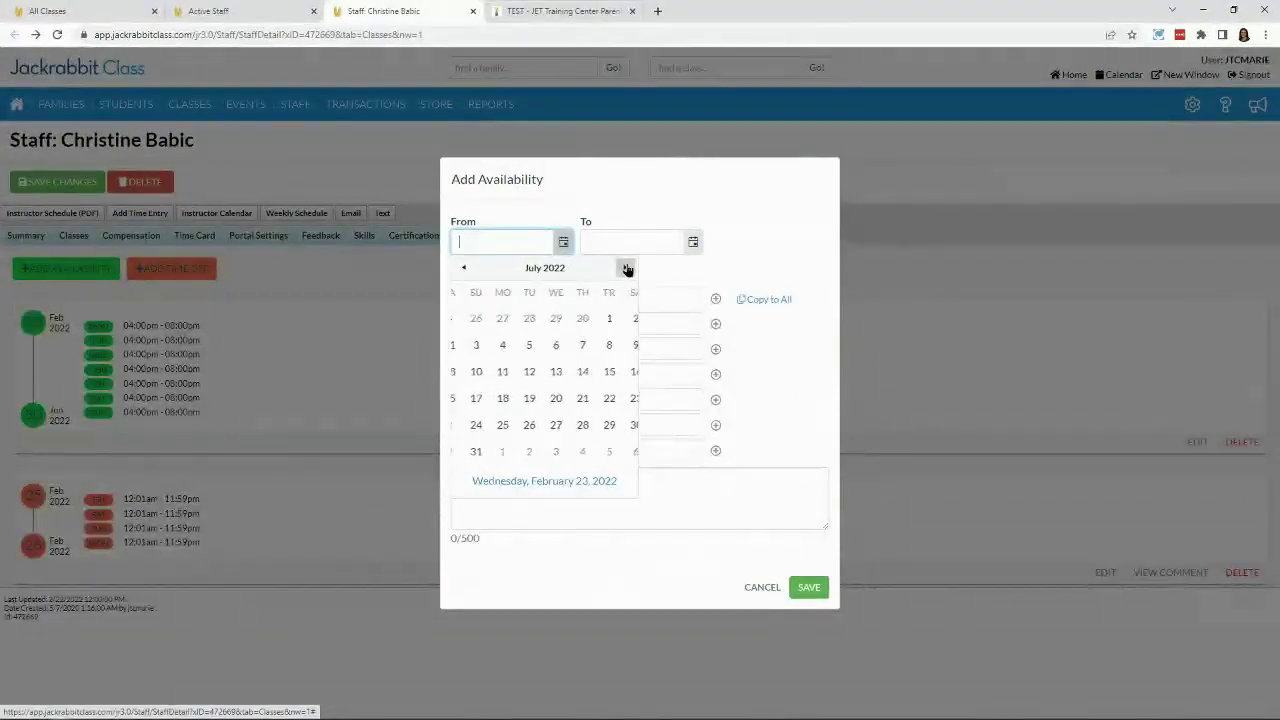
pyautogui.click(600, 320)
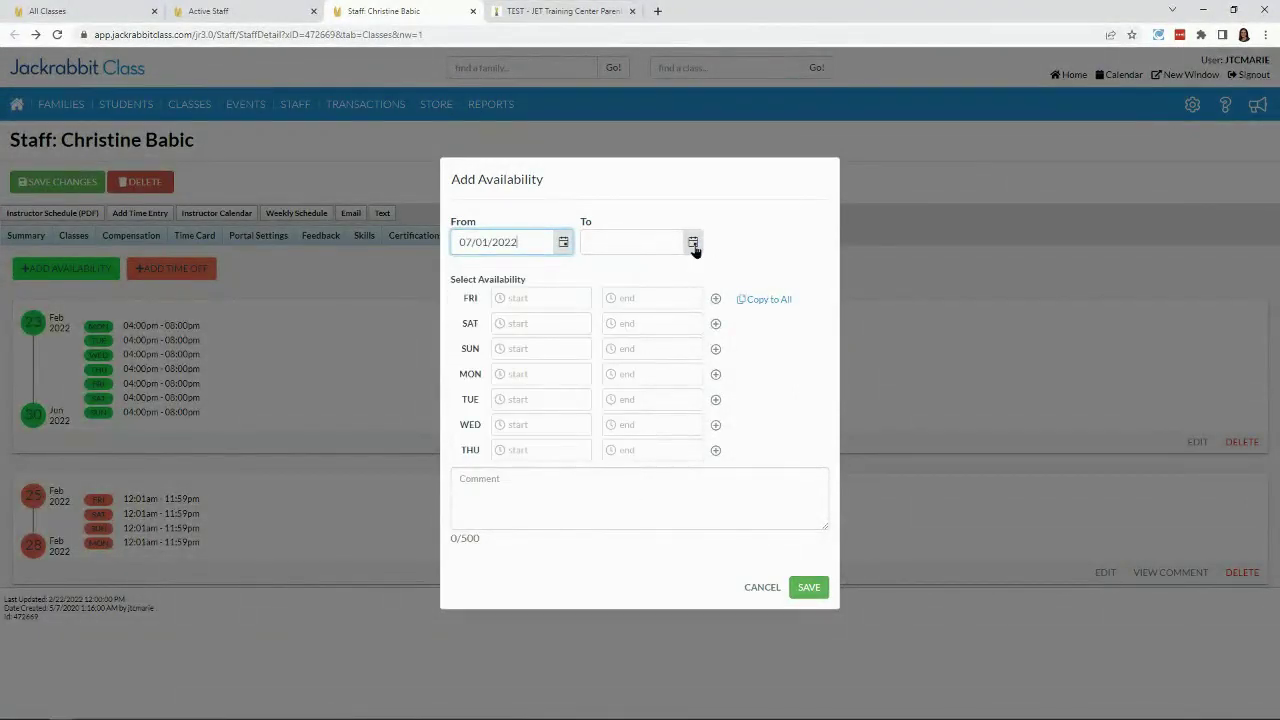
# Step: Set the To date of the new availability entry to 08/29/2022
pyautogui.click(693, 243)
pyautogui.click(754, 268)
pyautogui.click(754, 268)
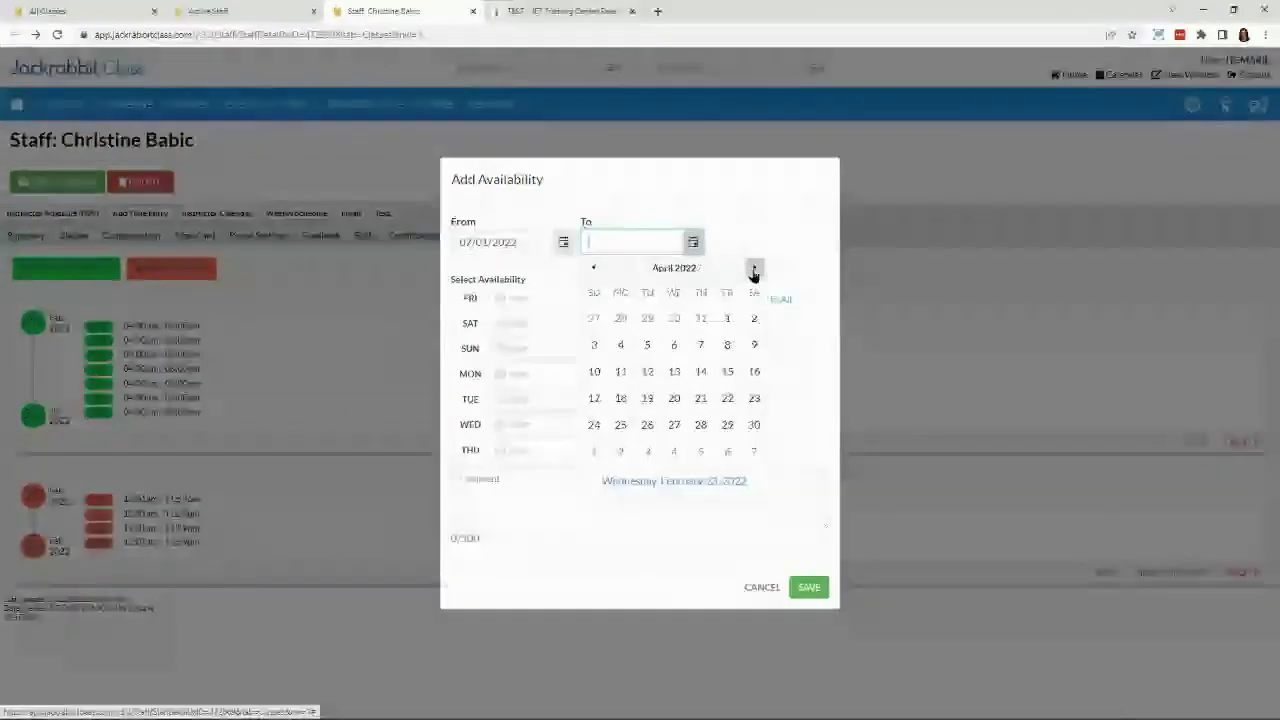
pyautogui.click(754, 268)
pyautogui.click(754, 268)
pyautogui.click(754, 268)
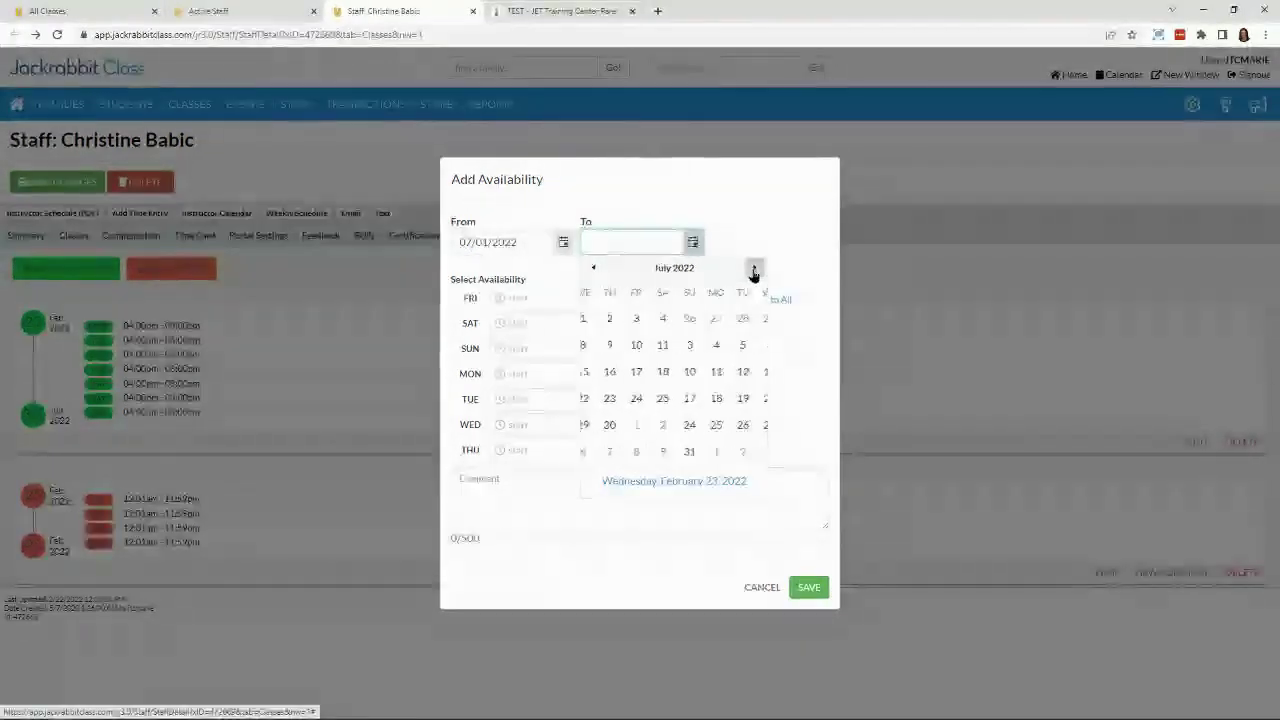
pyautogui.click(754, 268)
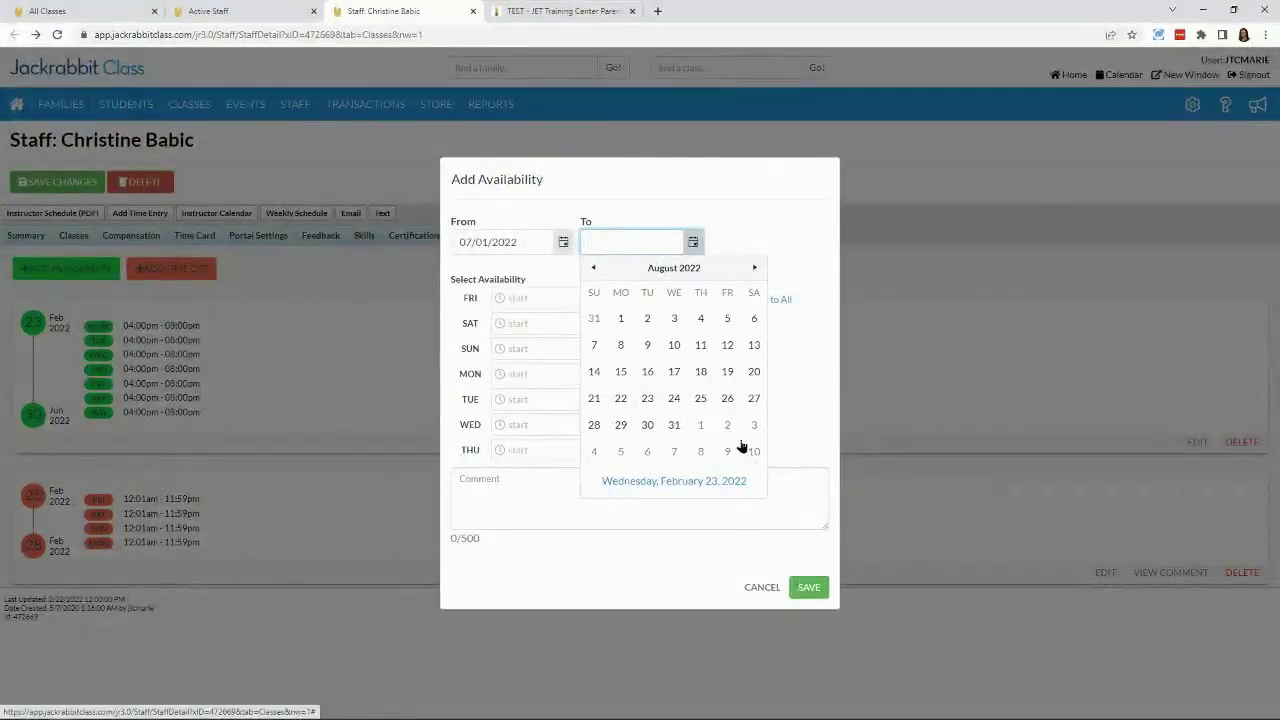
pyautogui.click(620, 425)
# Step: Set Monday's availability from 10:00am to 08:00pm, copy it to all days, and save the entry
pyautogui.click(534, 299)
pyautogui.write('10:')
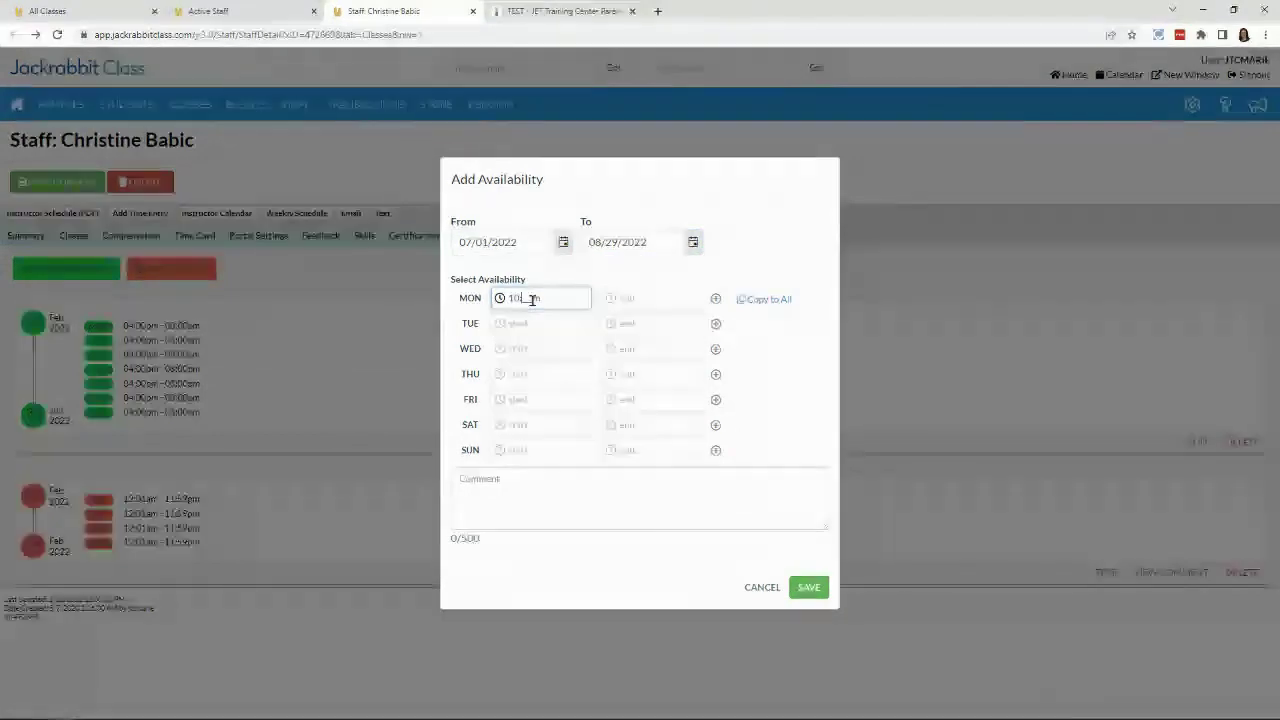
pyautogui.write('00am')
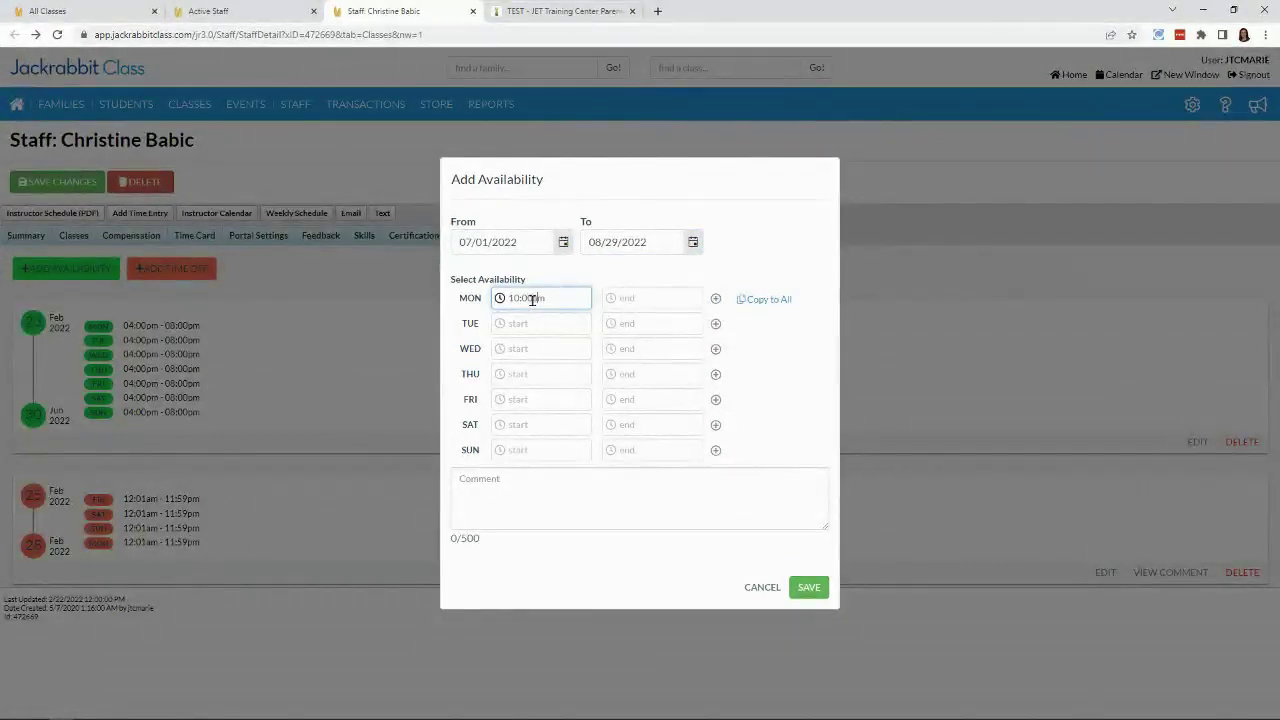
pyautogui.click(641, 298)
pyautogui.write('08:00pm')
pyautogui.click(766, 380)
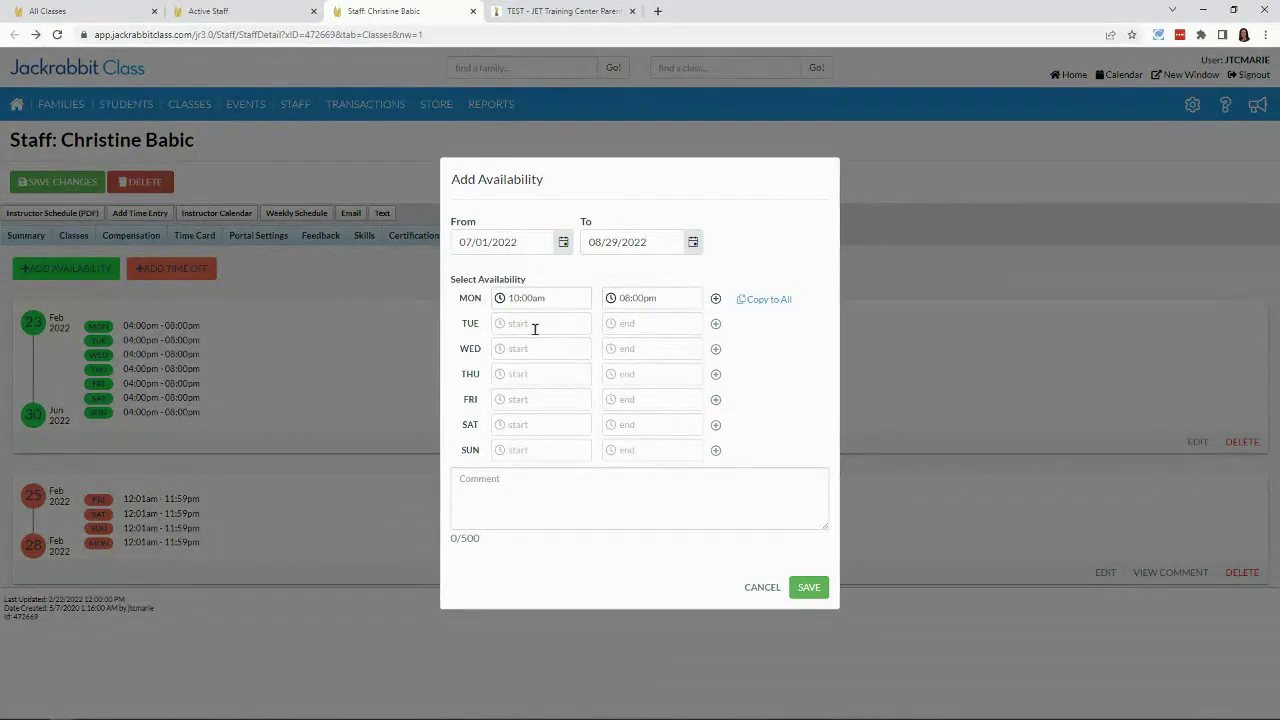
pyautogui.click(765, 302)
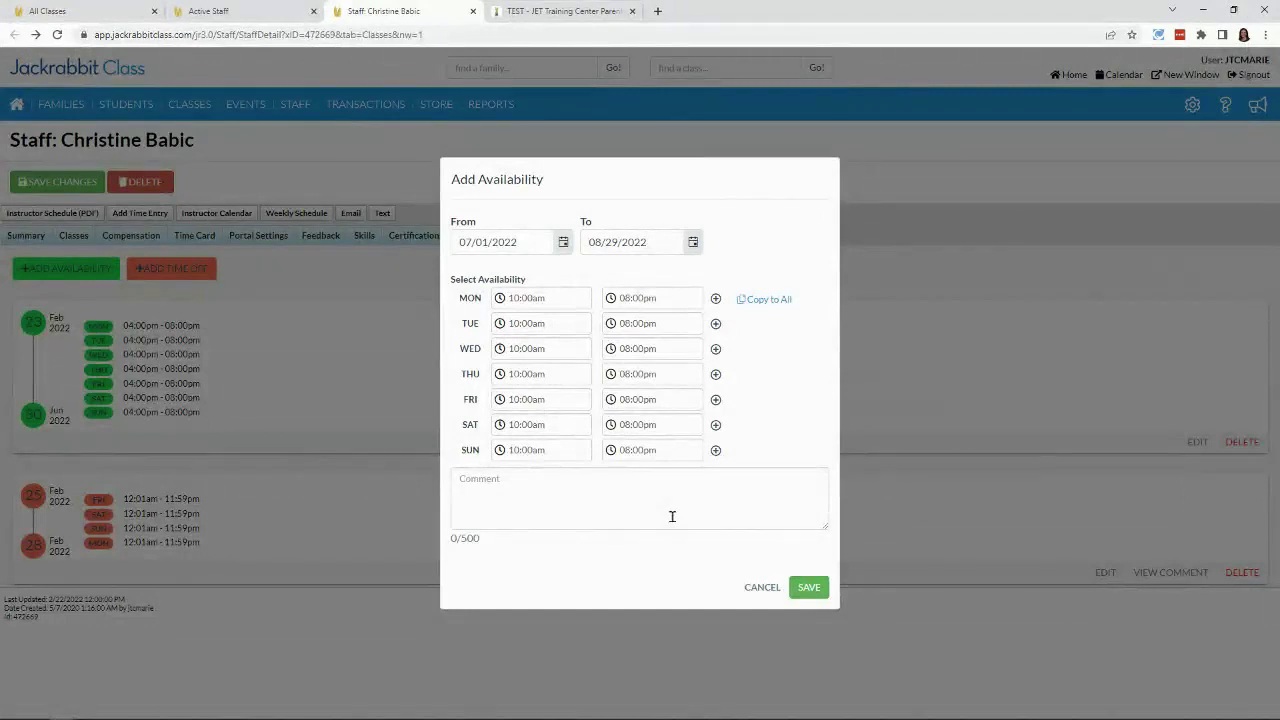
pyautogui.click(809, 587)
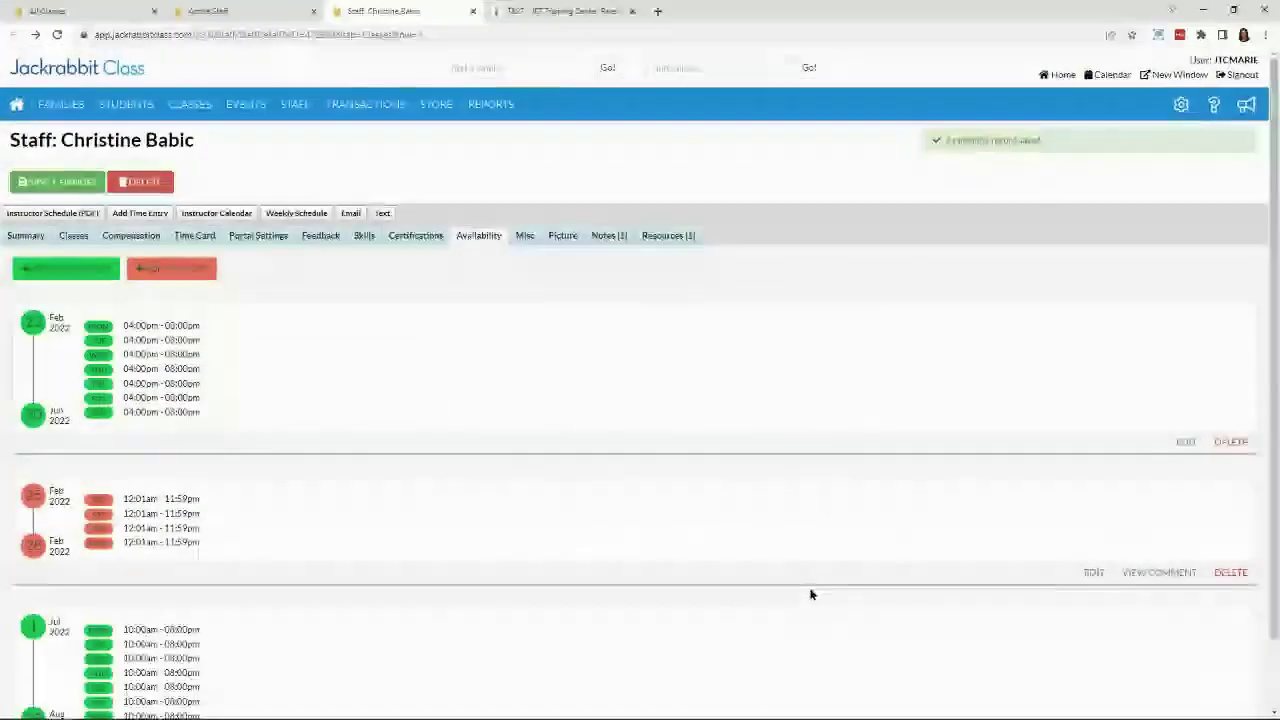
# Step: Open a blank time-off entry for the instructor to examine its fields, and cancel it without saving
pyautogui.click(167, 270)
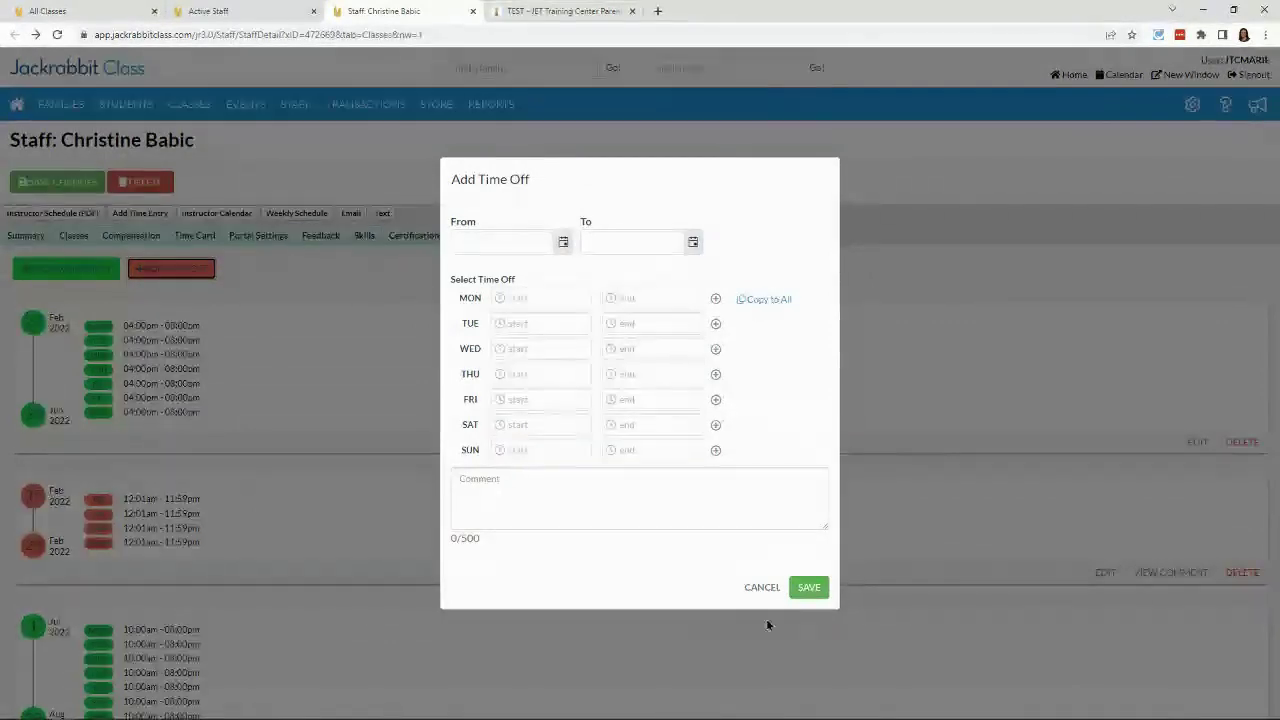
pyautogui.click(758, 589)
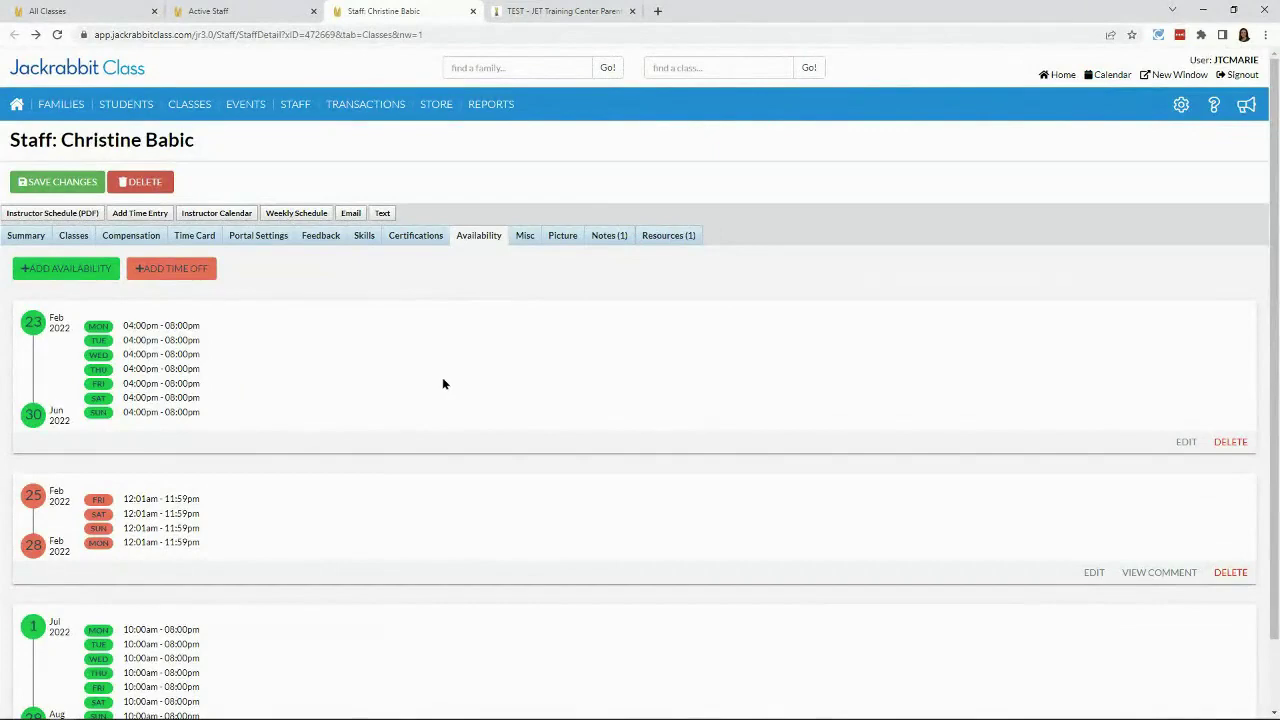
# Step: Launch the Staff Portal for the JET-Cheer location, sign in with the prefilled staff credentials, and maximize the portal window
pyautogui.moveTo(299, 112)
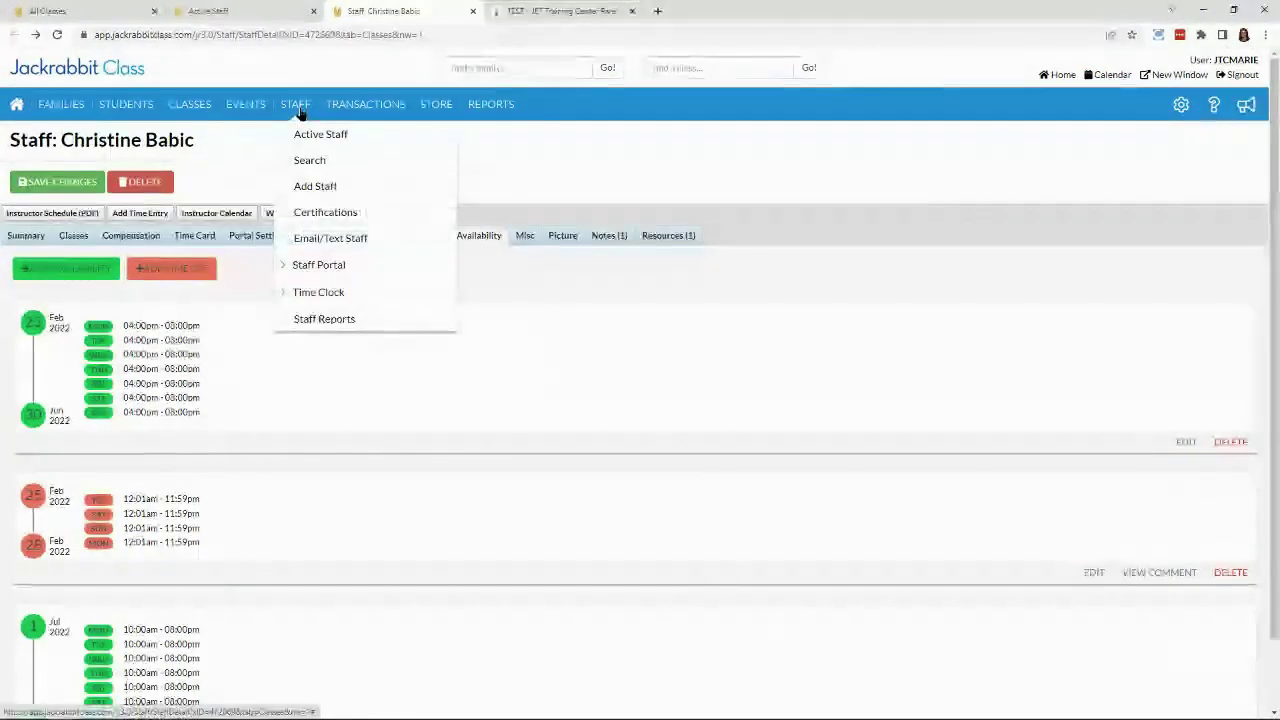
pyautogui.click(300, 266)
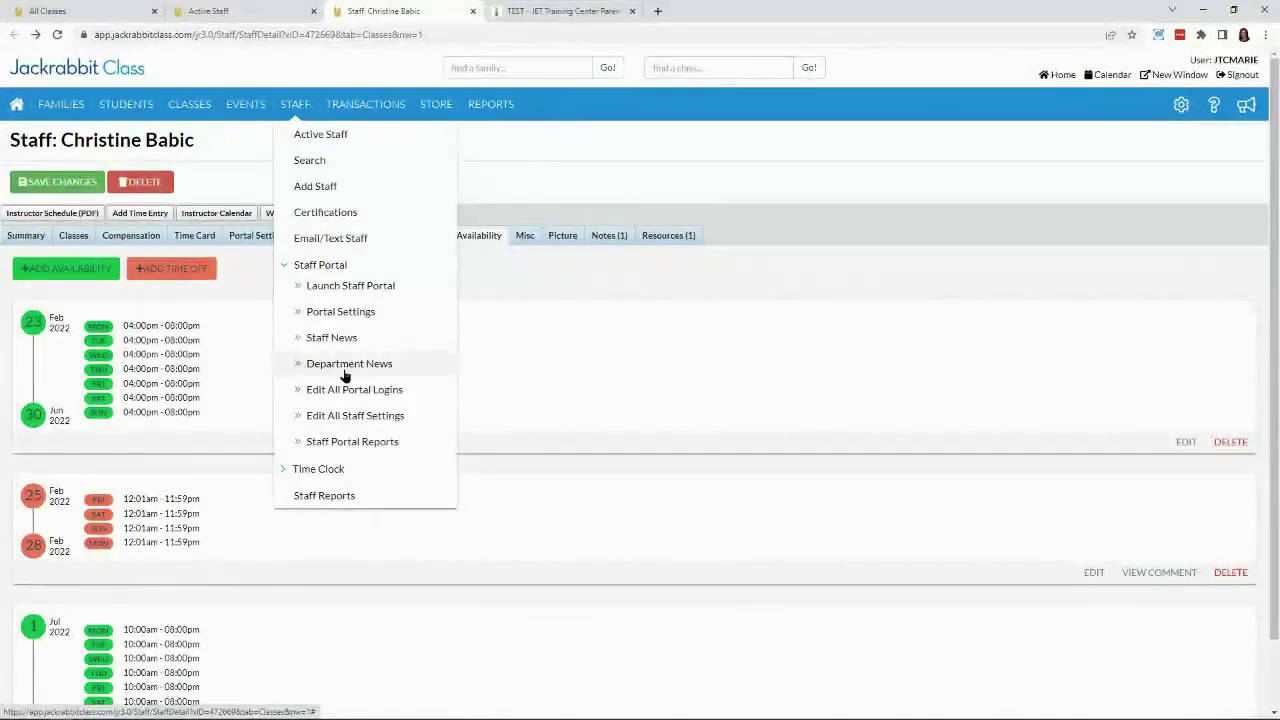
pyautogui.click(354, 286)
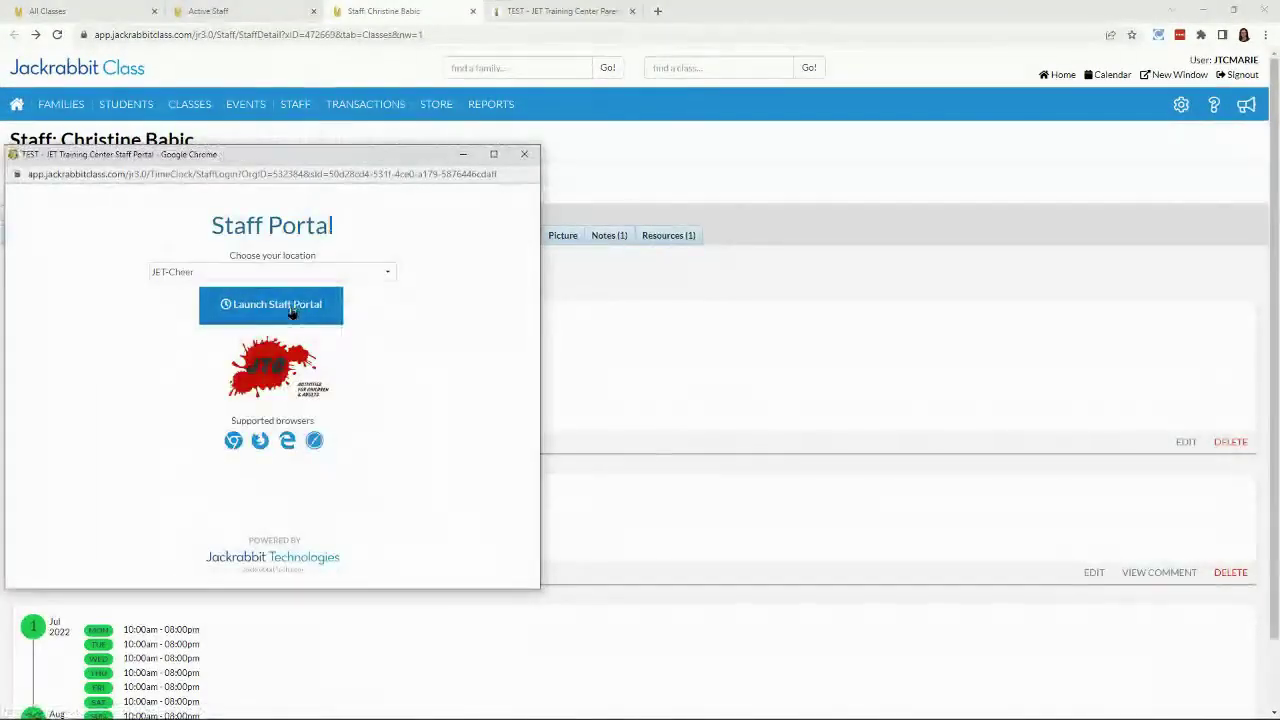
pyautogui.click(285, 305)
pyautogui.click(291, 372)
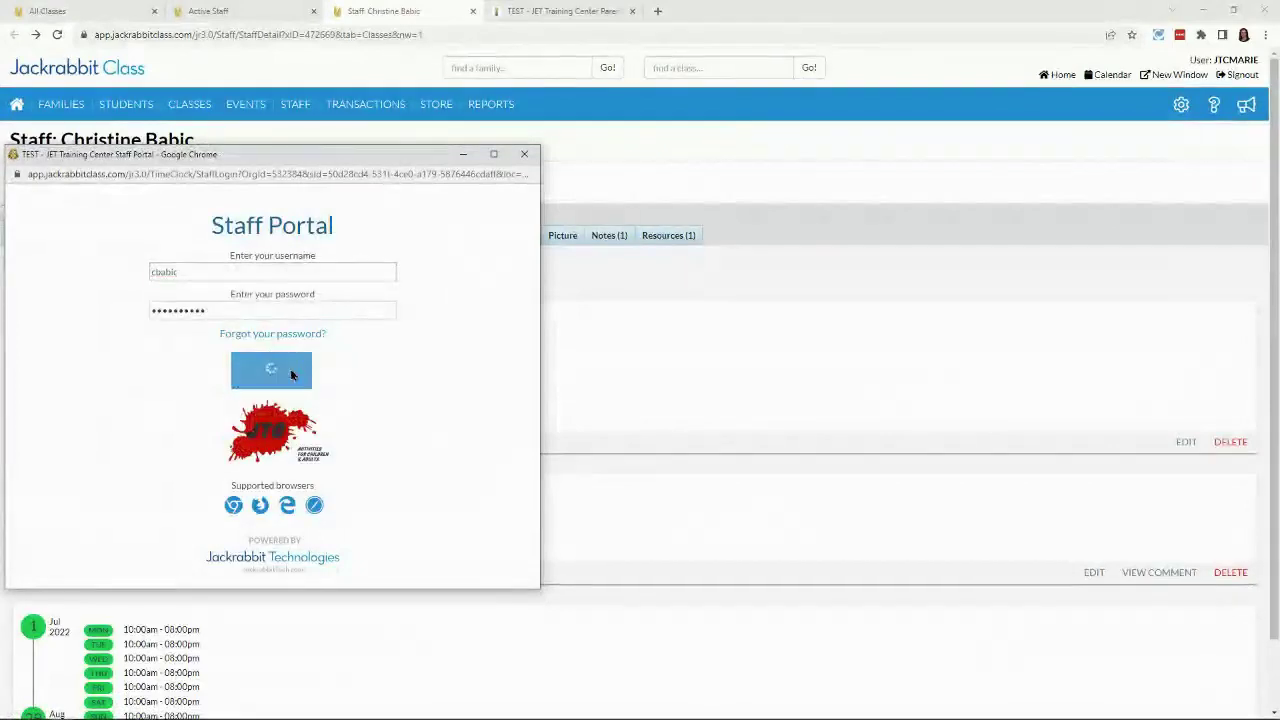
pyautogui.click(493, 154)
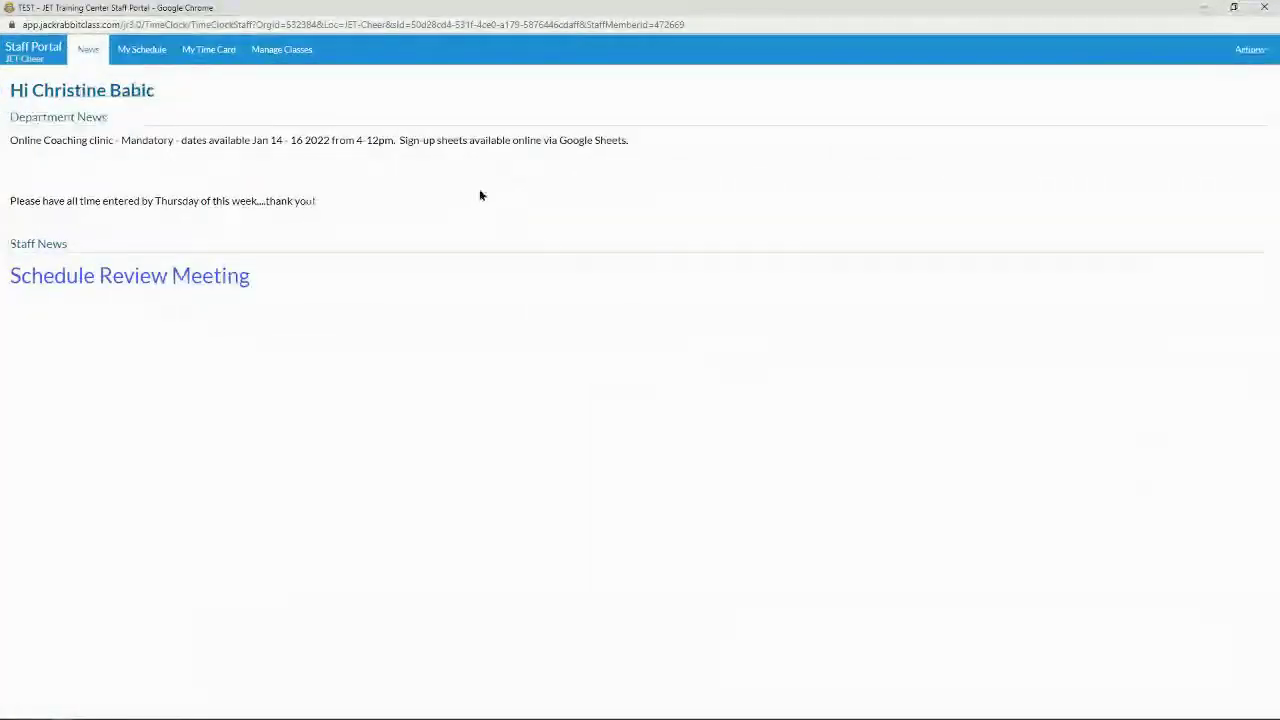
# Step: Review the instructor's availability from their schedule in the Staff Portal, and close the portal window
pyautogui.click(139, 55)
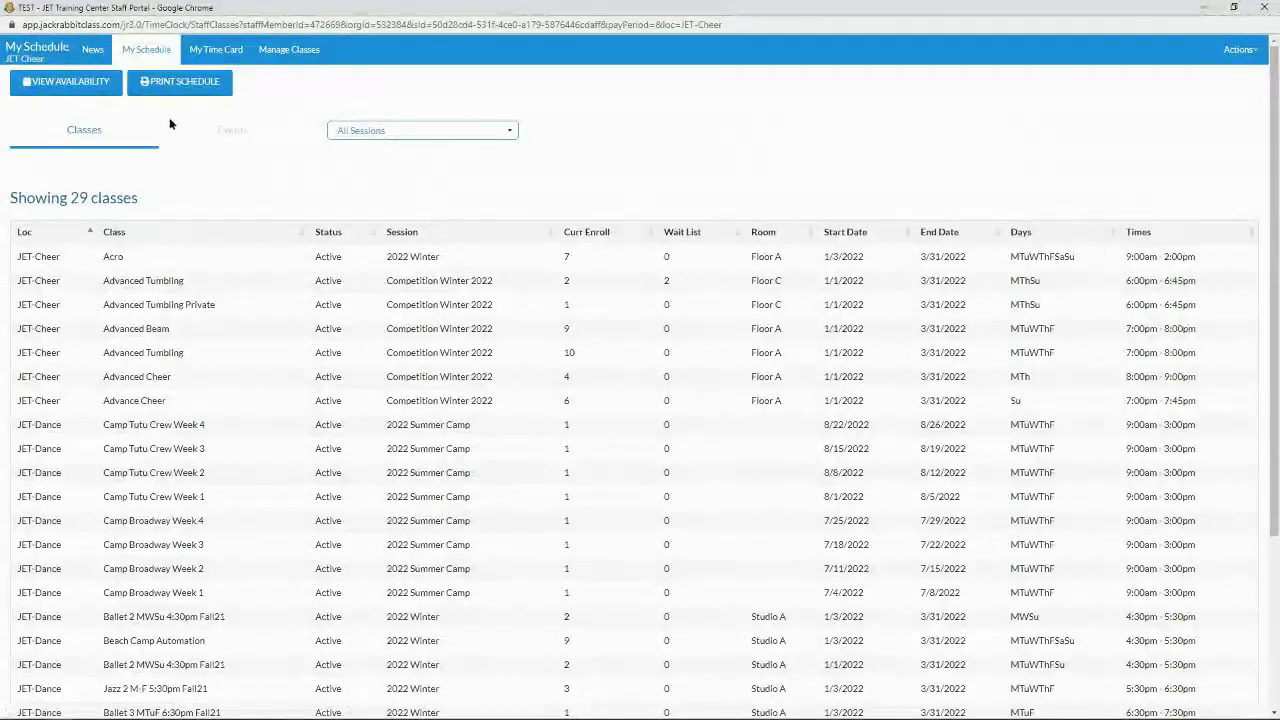
pyautogui.click(62, 90)
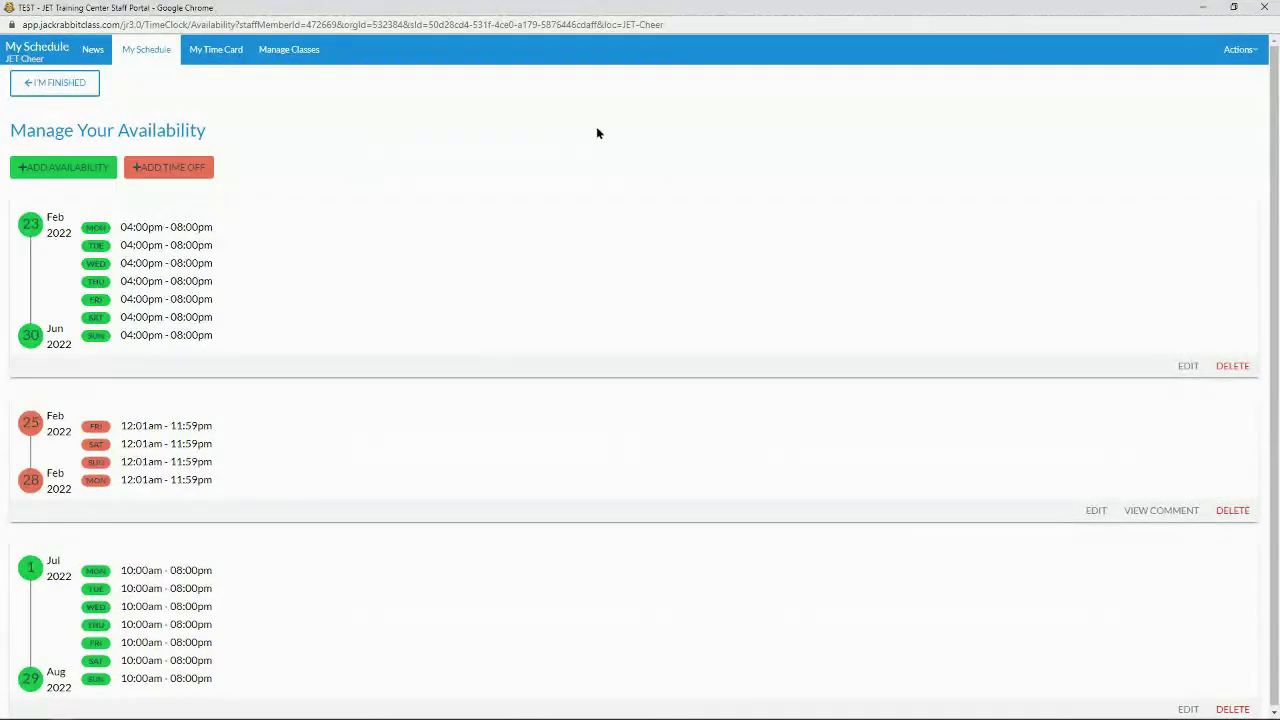
pyautogui.click(1264, 11)
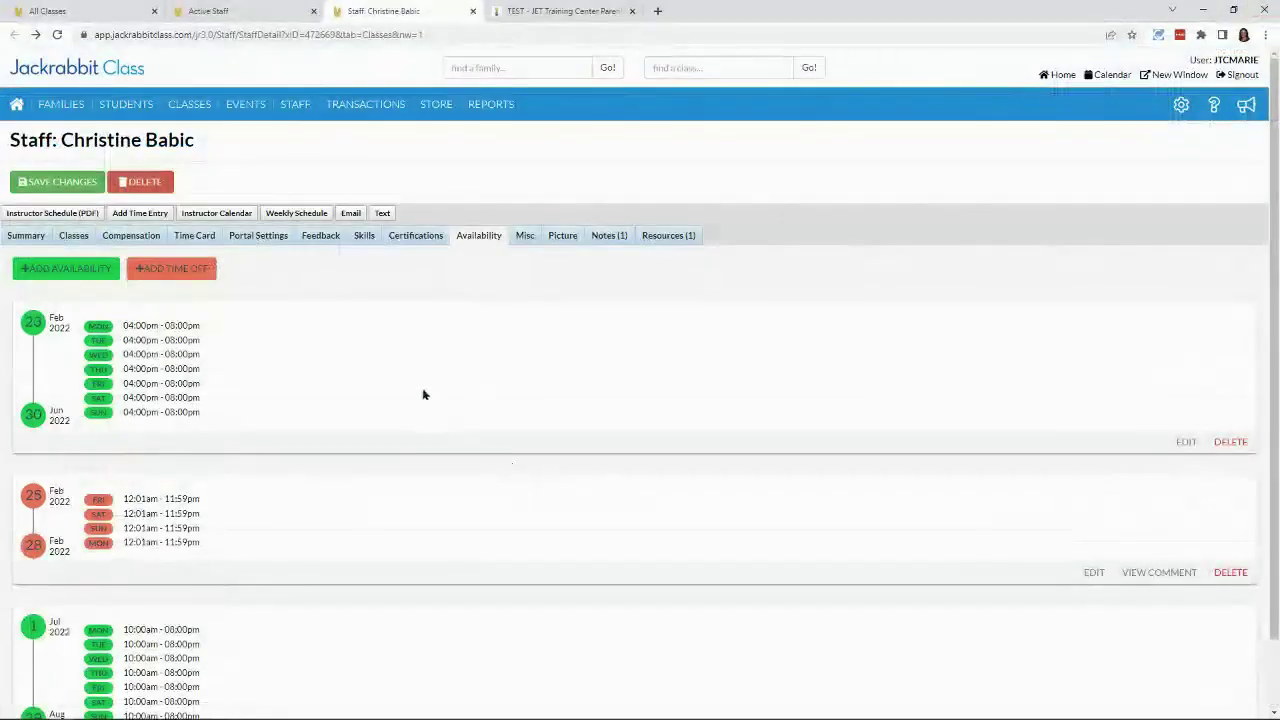
# Step: Run the Who's Scheduled To Be Here report from the favorite reports with its default criteria and check the report date
pyautogui.click(17, 105)
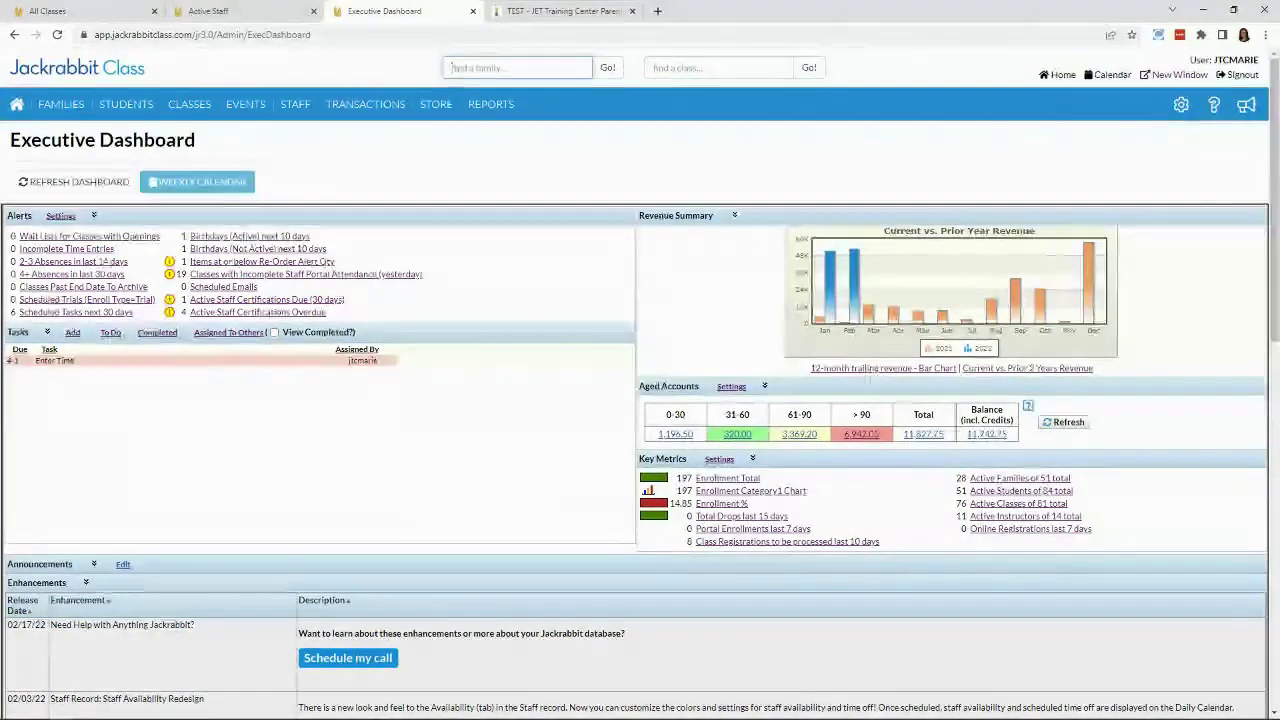
pyautogui.moveTo(497, 107)
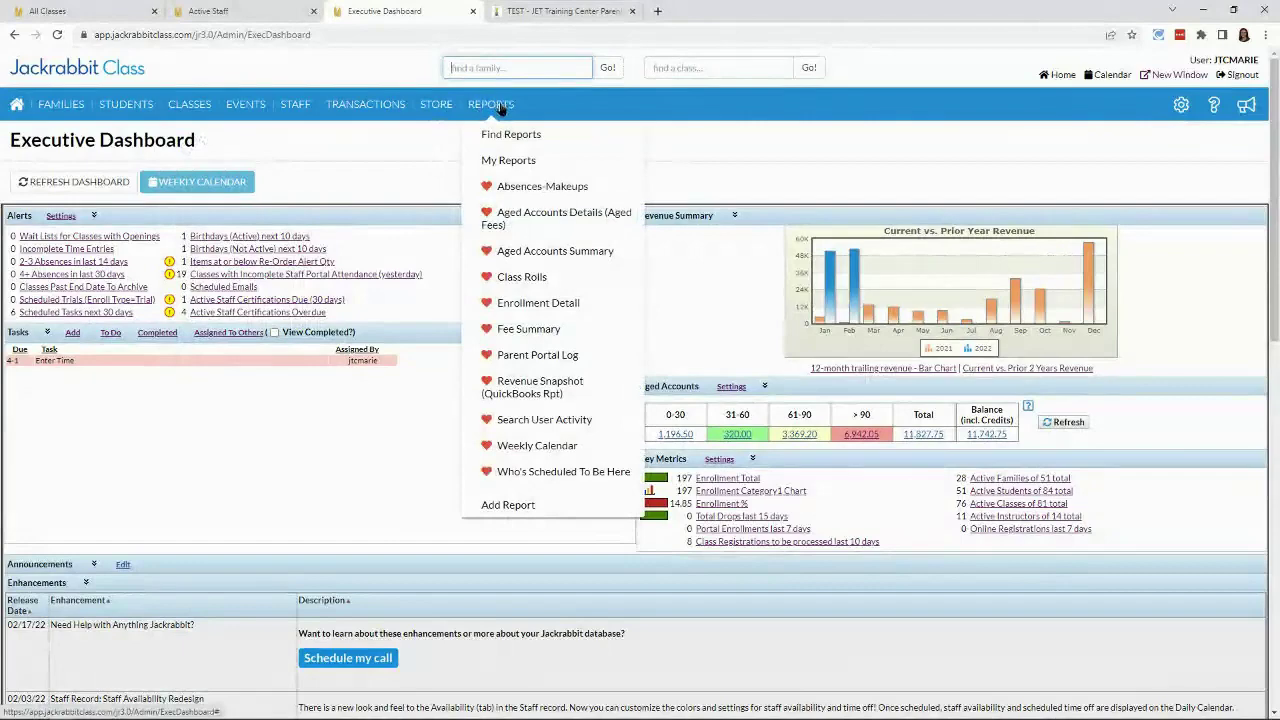
pyautogui.click(591, 473)
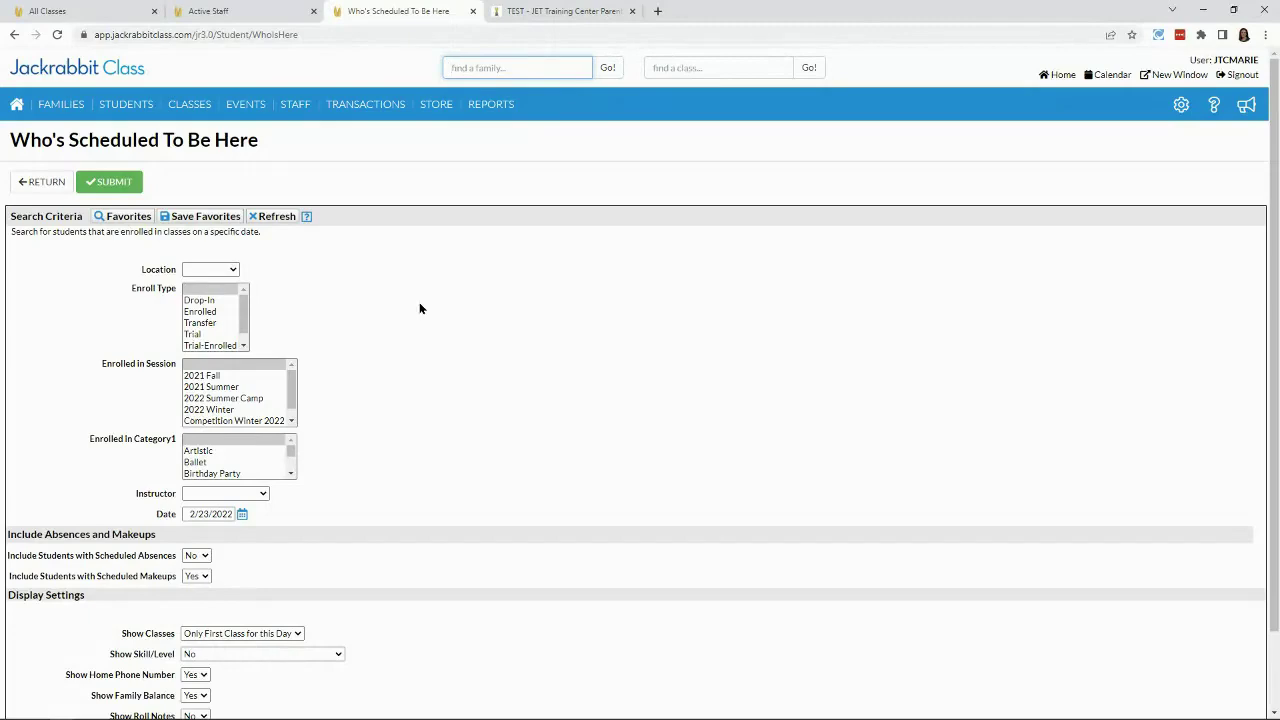
pyautogui.click(114, 183)
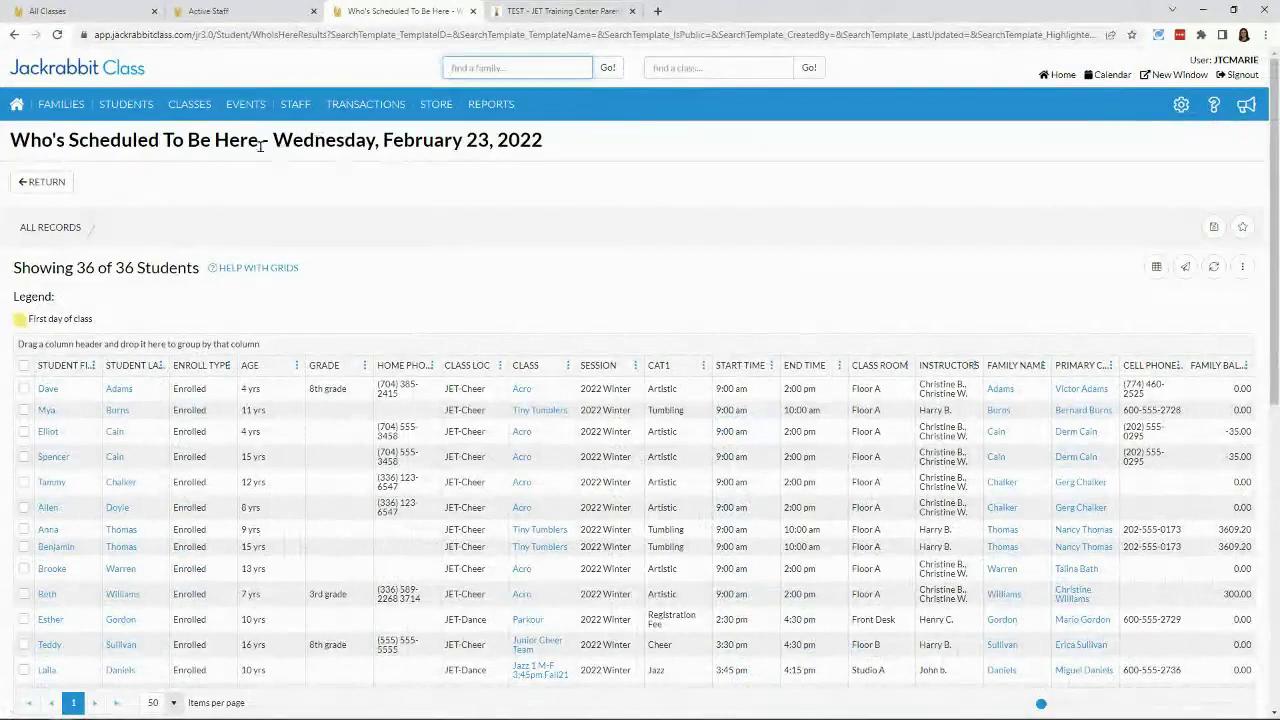
pyautogui.moveTo(273, 140); pyautogui.dragTo(594, 143)
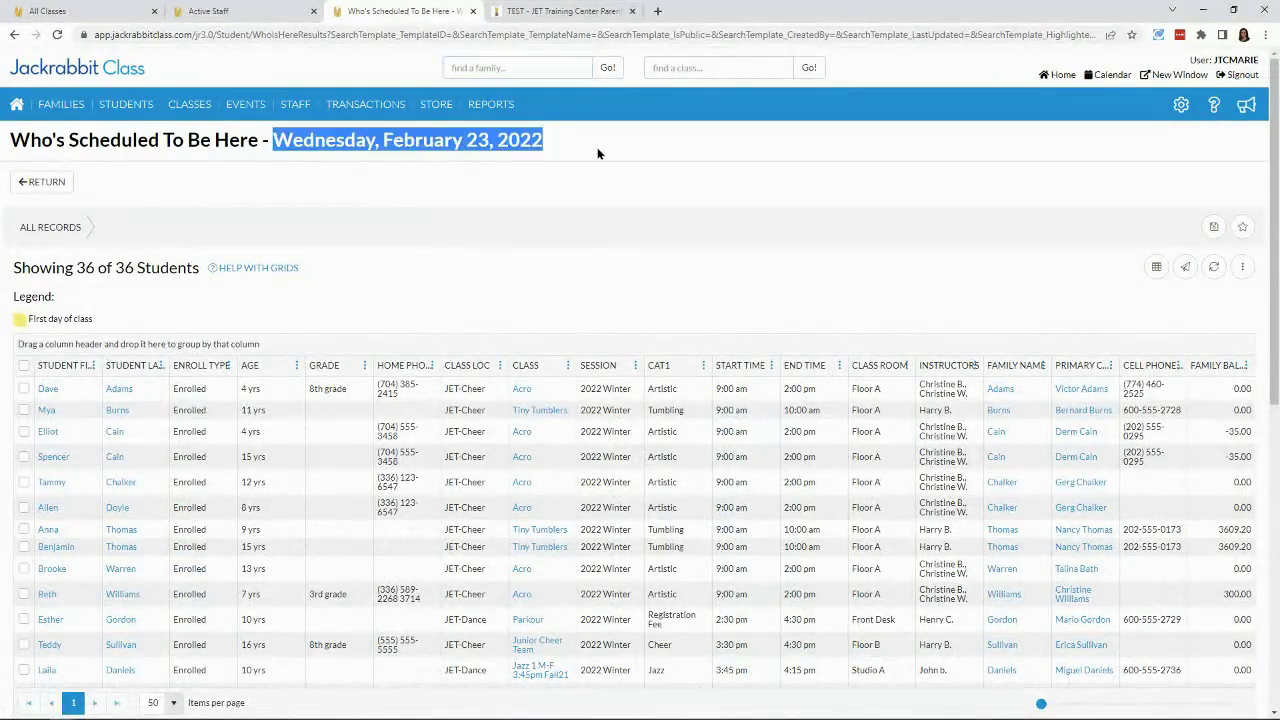
pyautogui.click(720, 312)
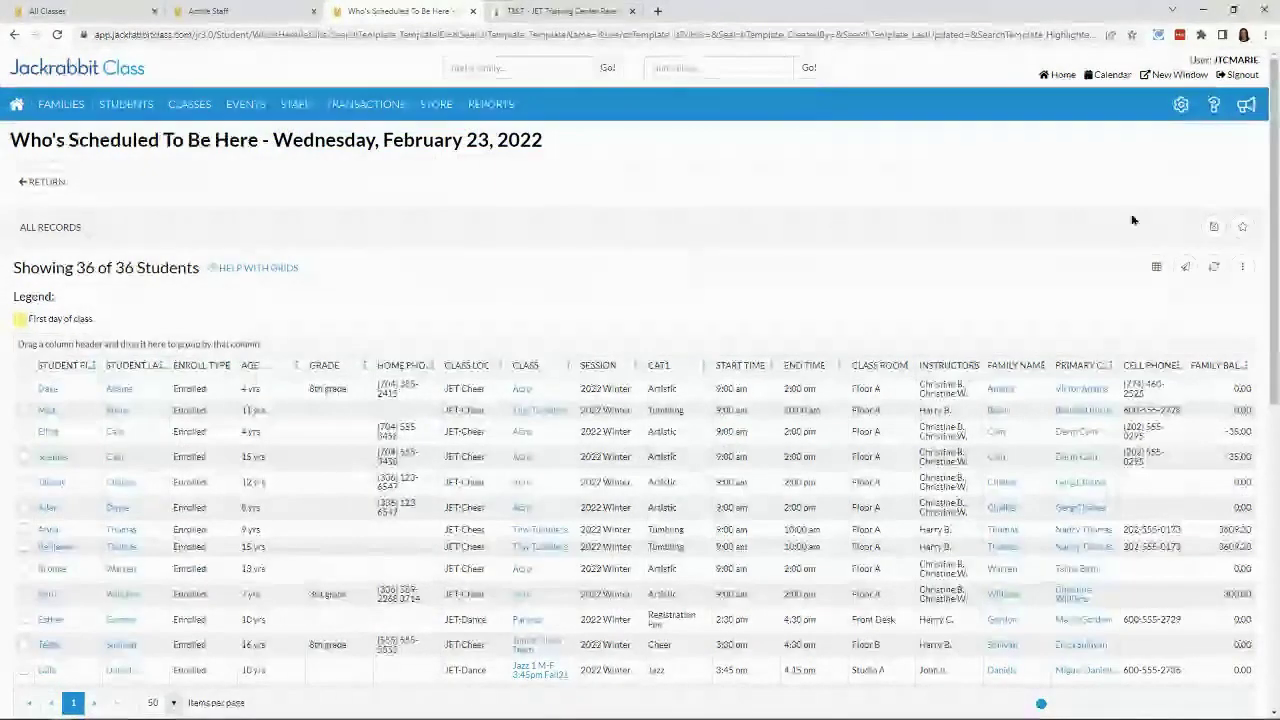
# Step: View the message options for the scheduled students, and return to the report's search criteria to point out the date
pyautogui.click(1185, 269)
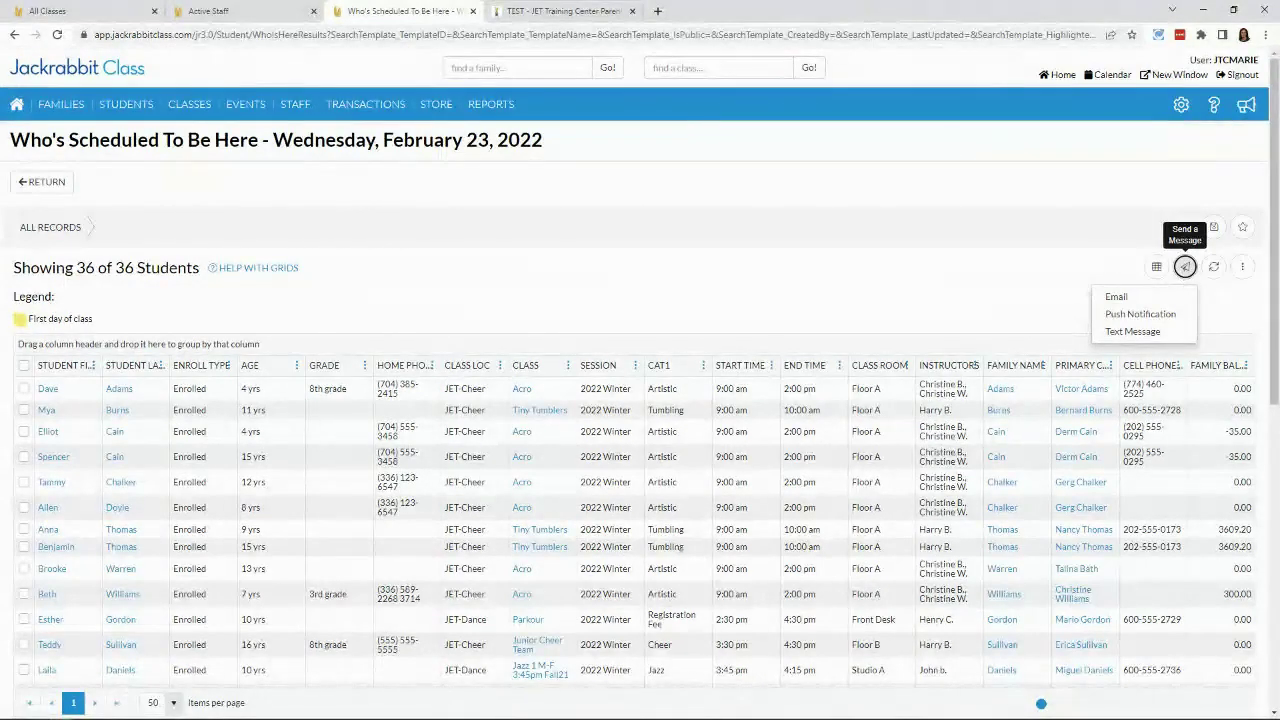
pyautogui.click(42, 181)
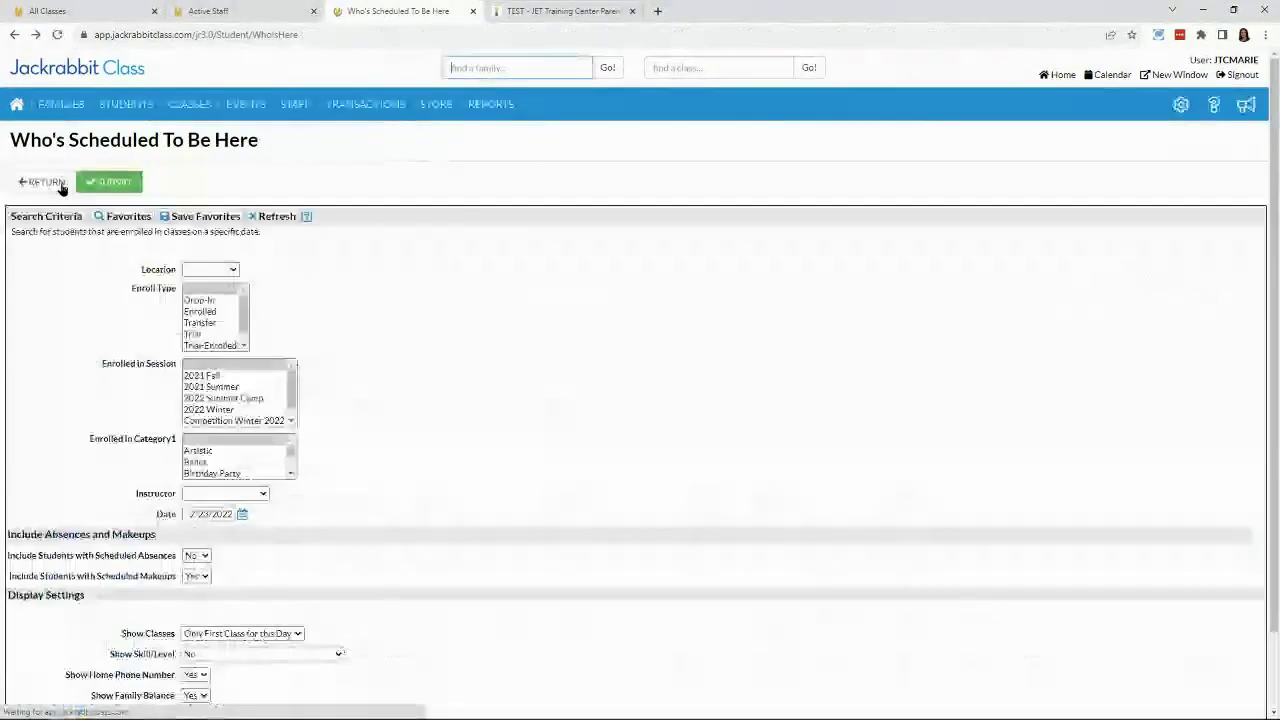
pyautogui.click(222, 513)
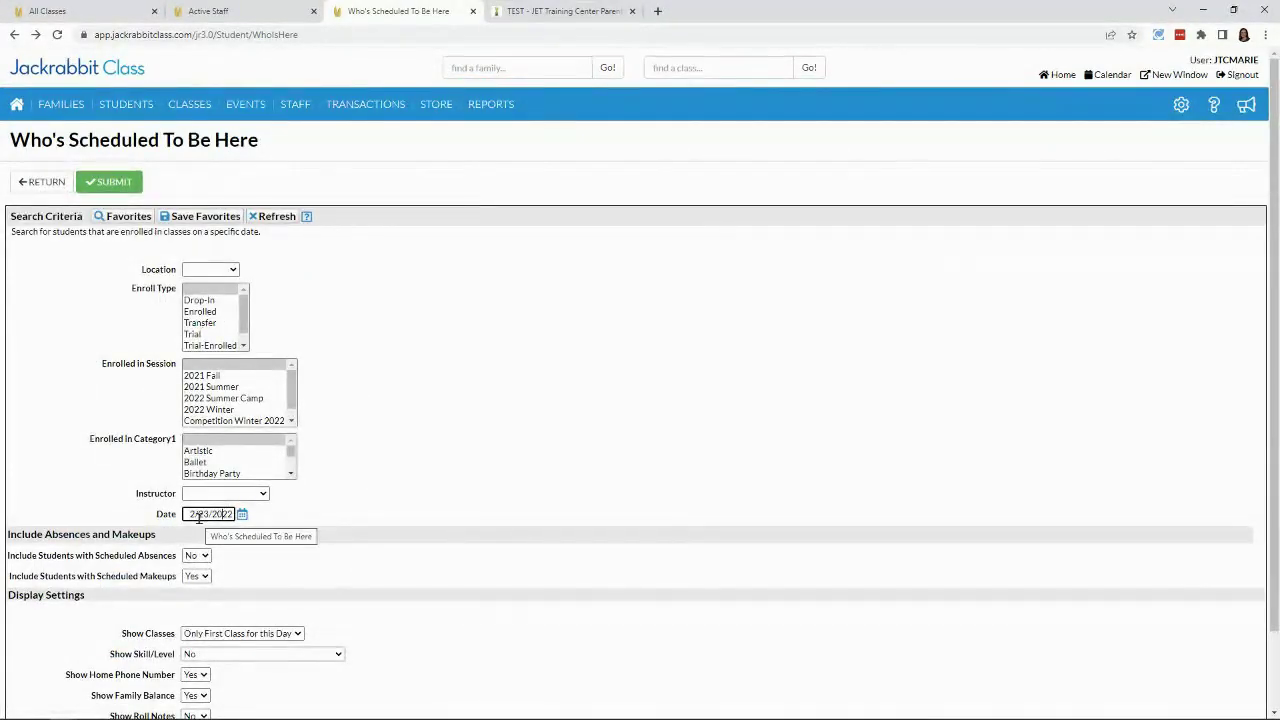
# Step: Open the Enrollment Detail report, set Active Classes Only to No, and clear the Student Status filter
pyautogui.click(17, 106)
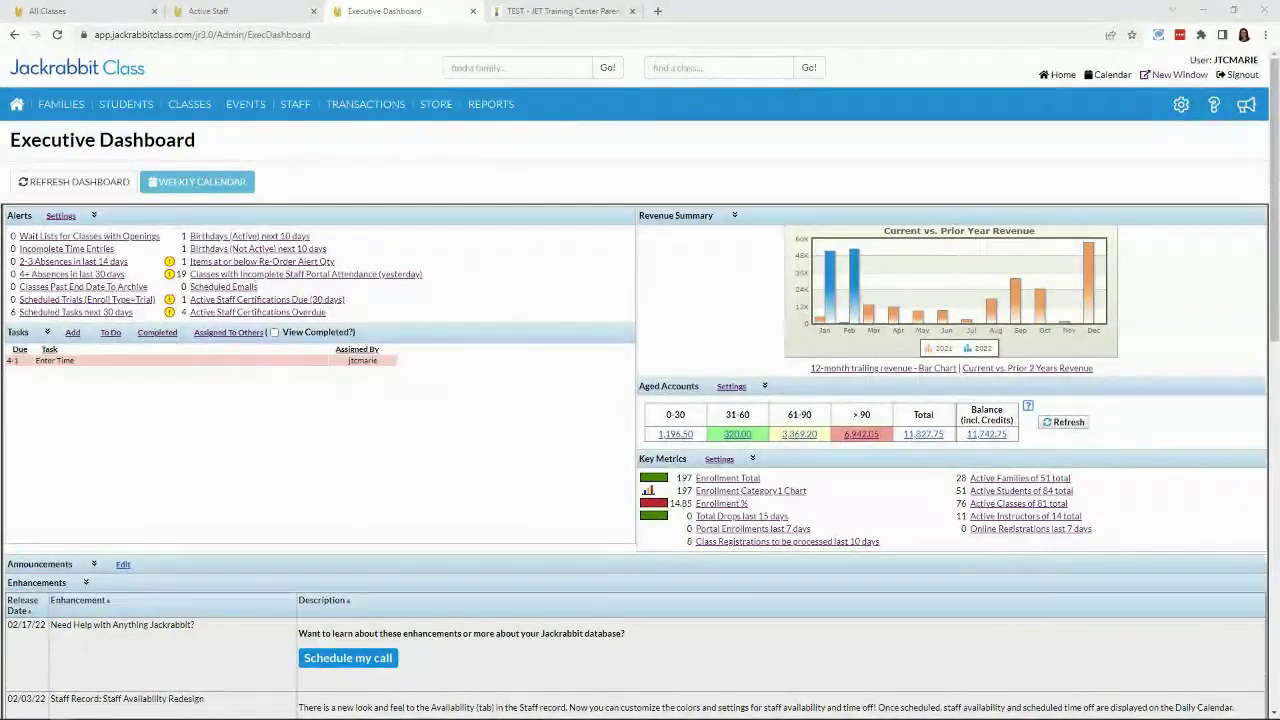
pyautogui.moveTo(490, 104)
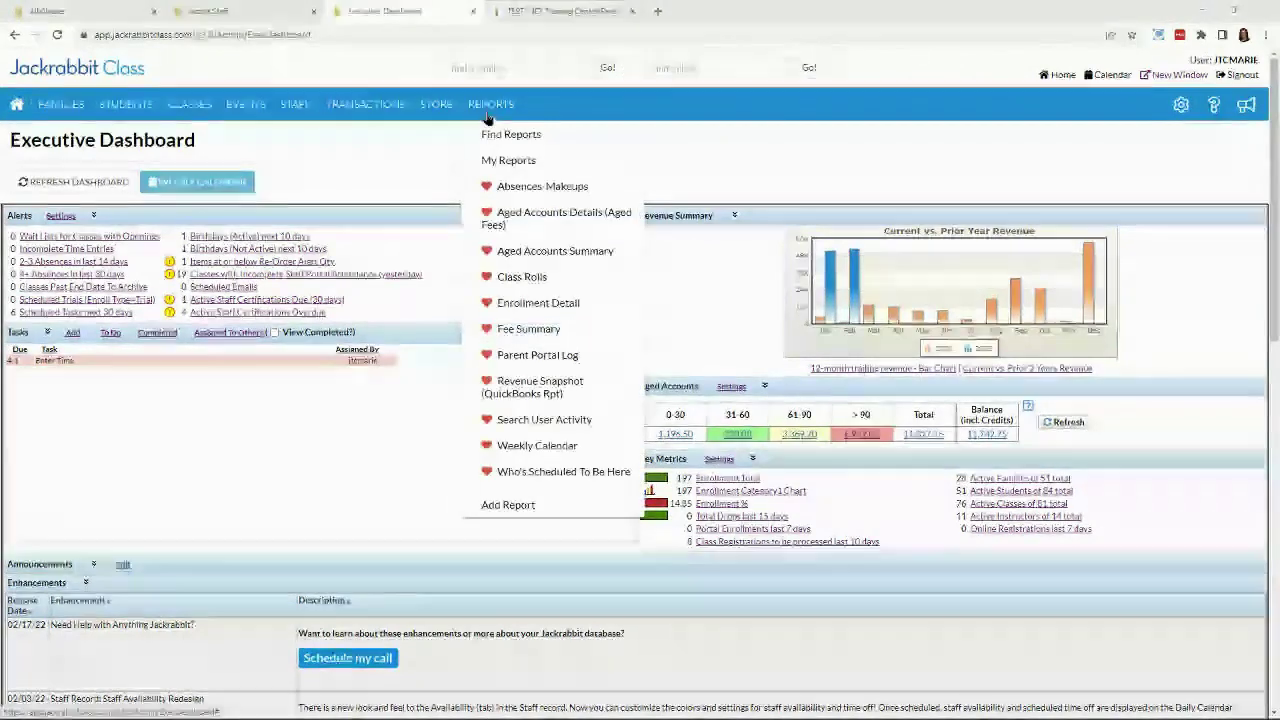
pyautogui.click(548, 312)
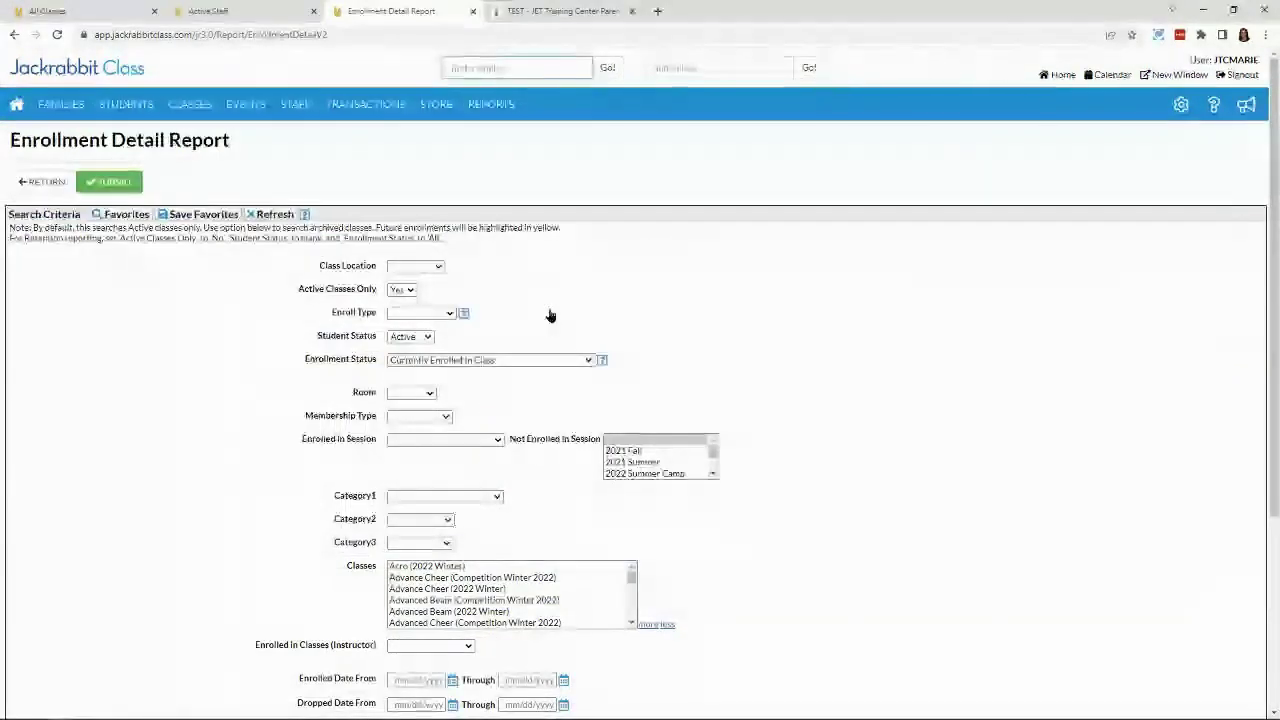
pyautogui.click(408, 291)
pyautogui.click(400, 313)
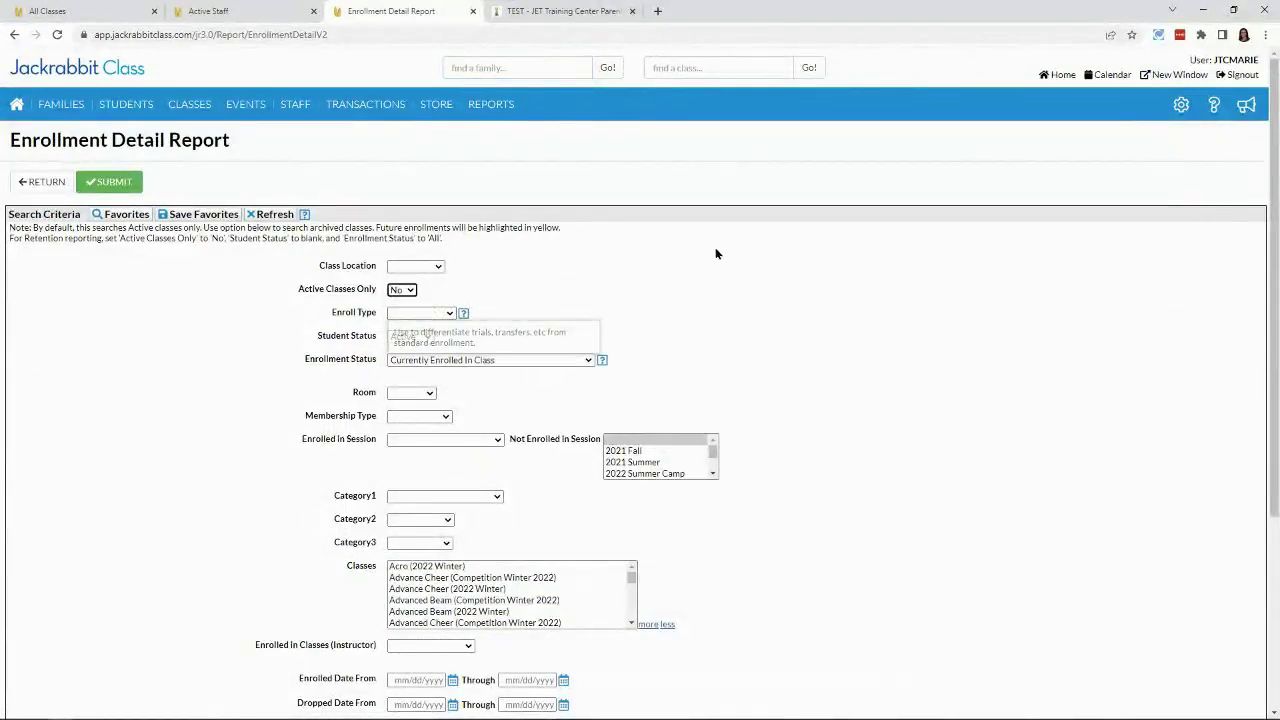
pyautogui.click(418, 340)
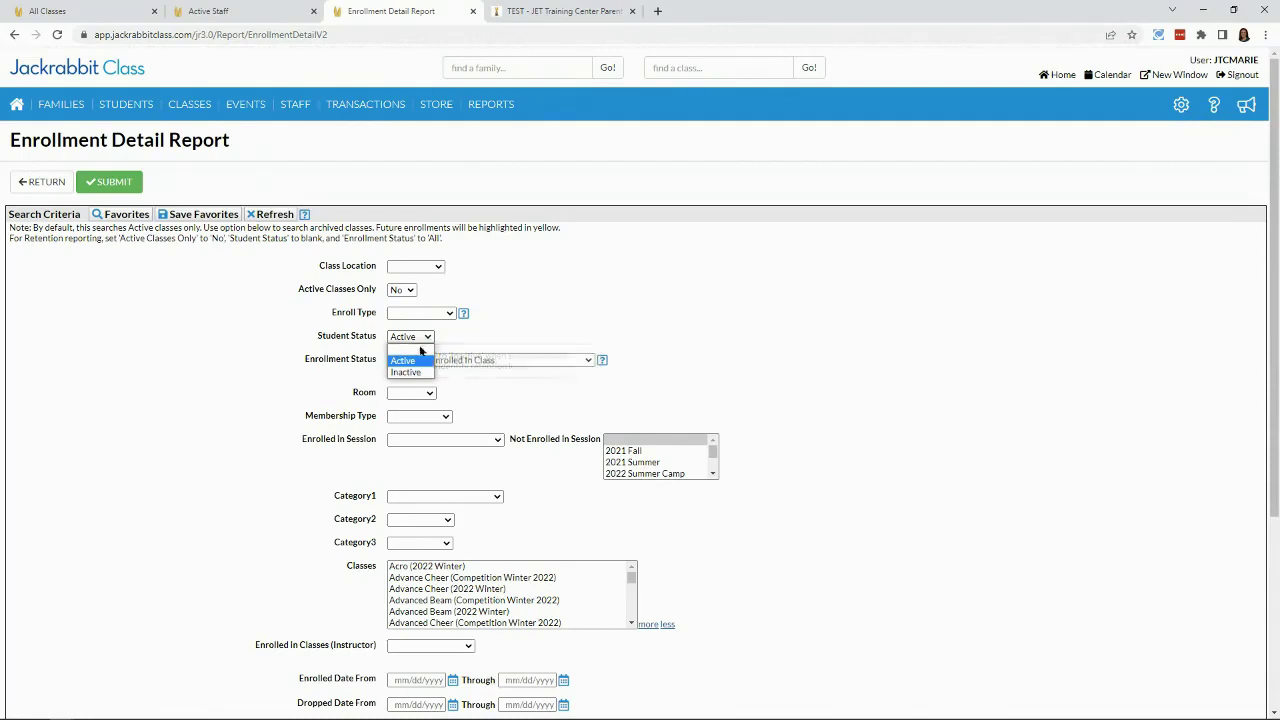
pyautogui.click(419, 351)
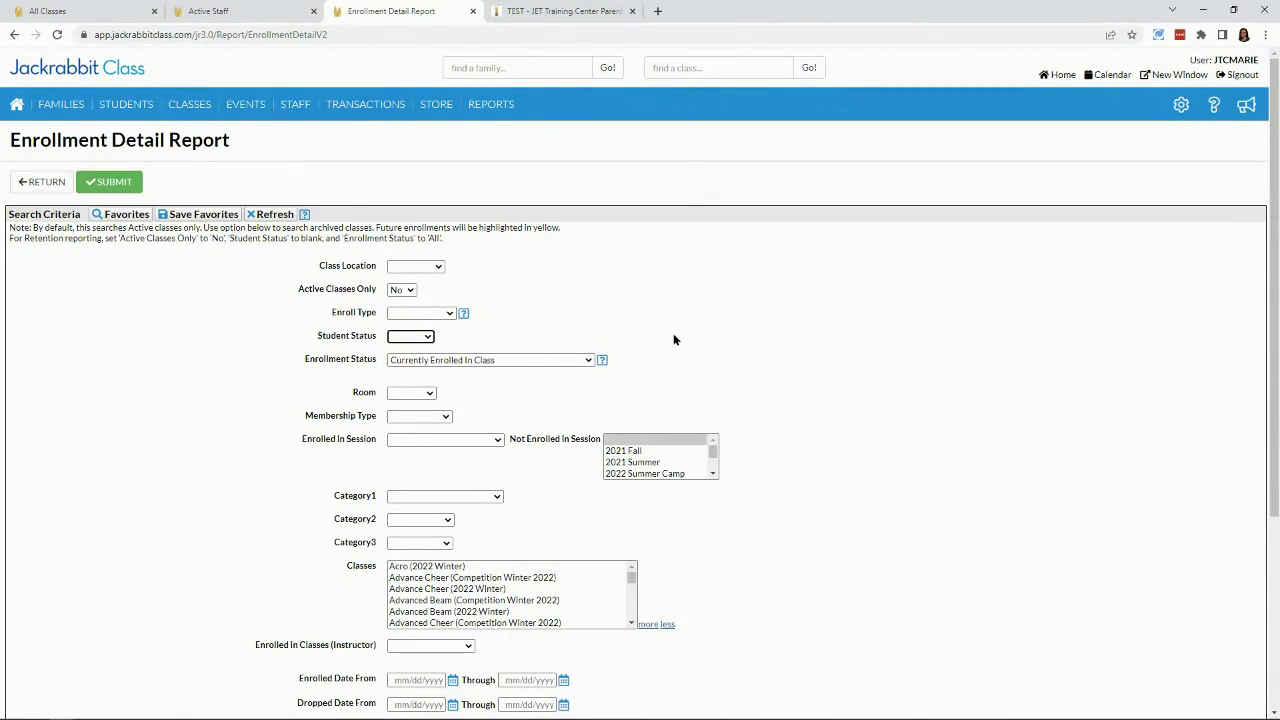
# Step: Run the Enrollment Detail report for students enrolled in the 2022 Winter session, displayed as Student Summary, and look through the results
pyautogui.click(443, 443)
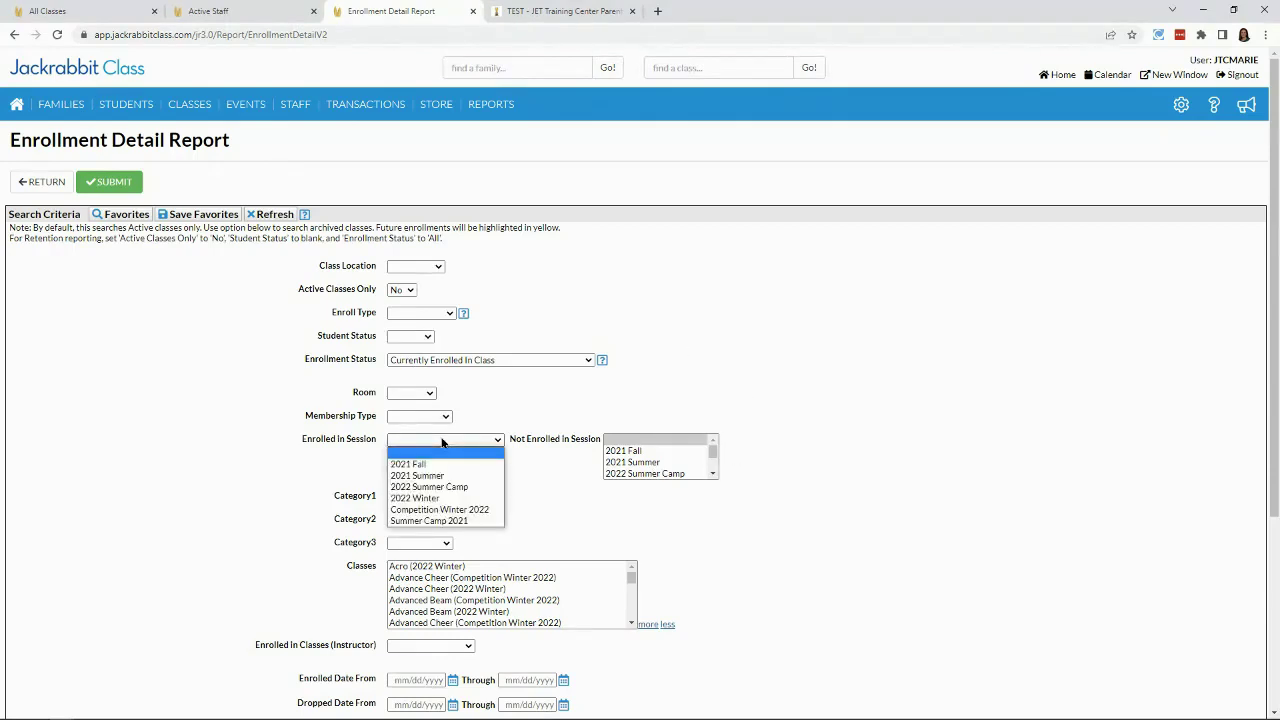
pyautogui.click(443, 498)
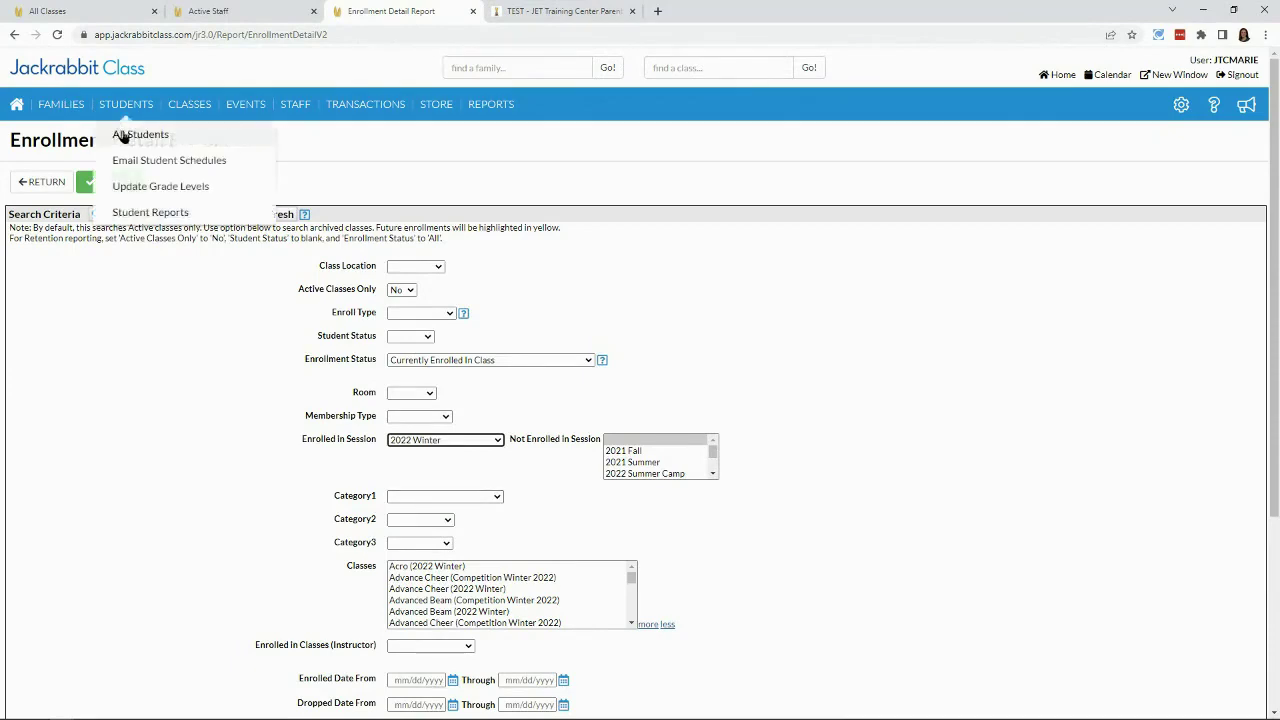
pyautogui.scroll(-3, 191, 395)
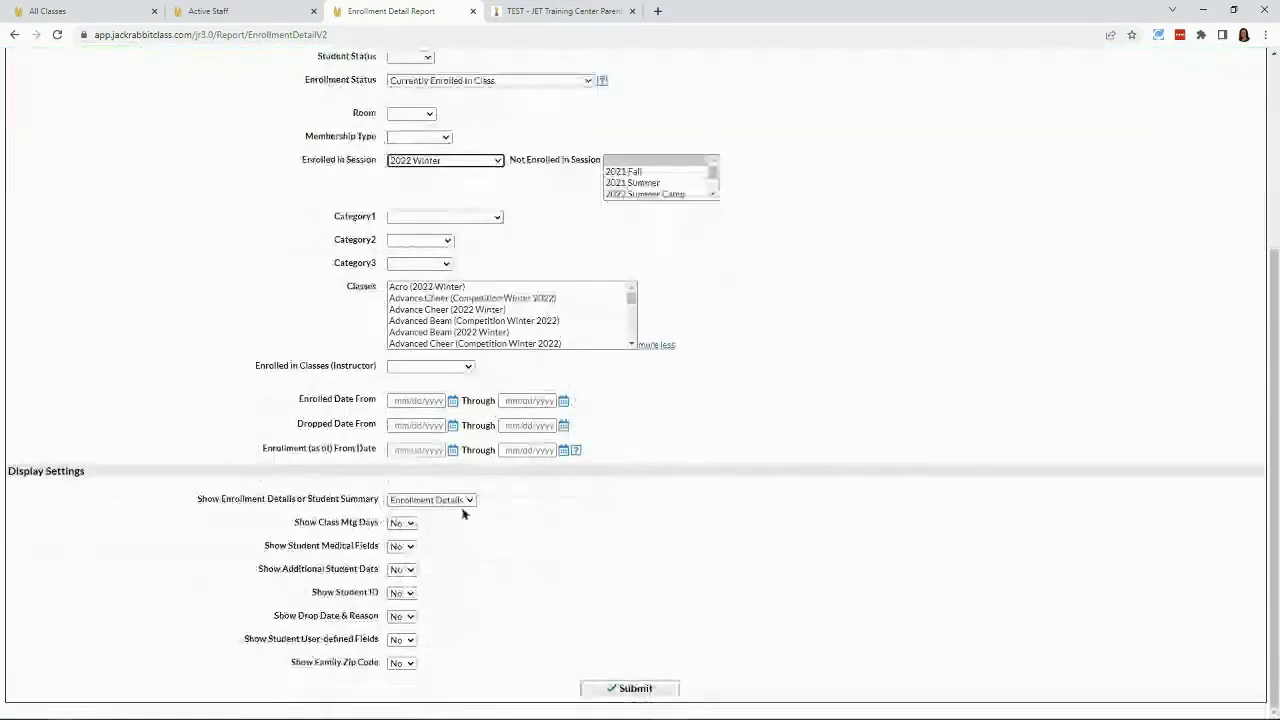
pyautogui.click(465, 500)
pyautogui.click(438, 525)
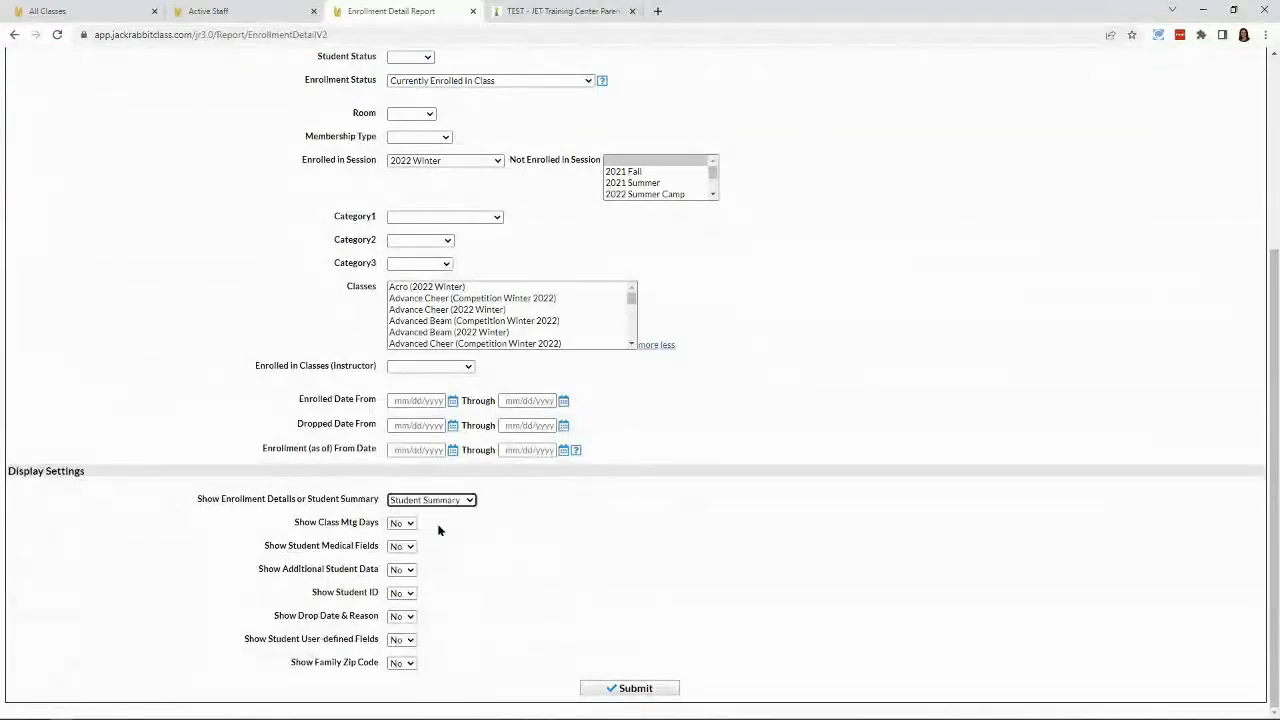
pyautogui.scroll(3, 133, 309)
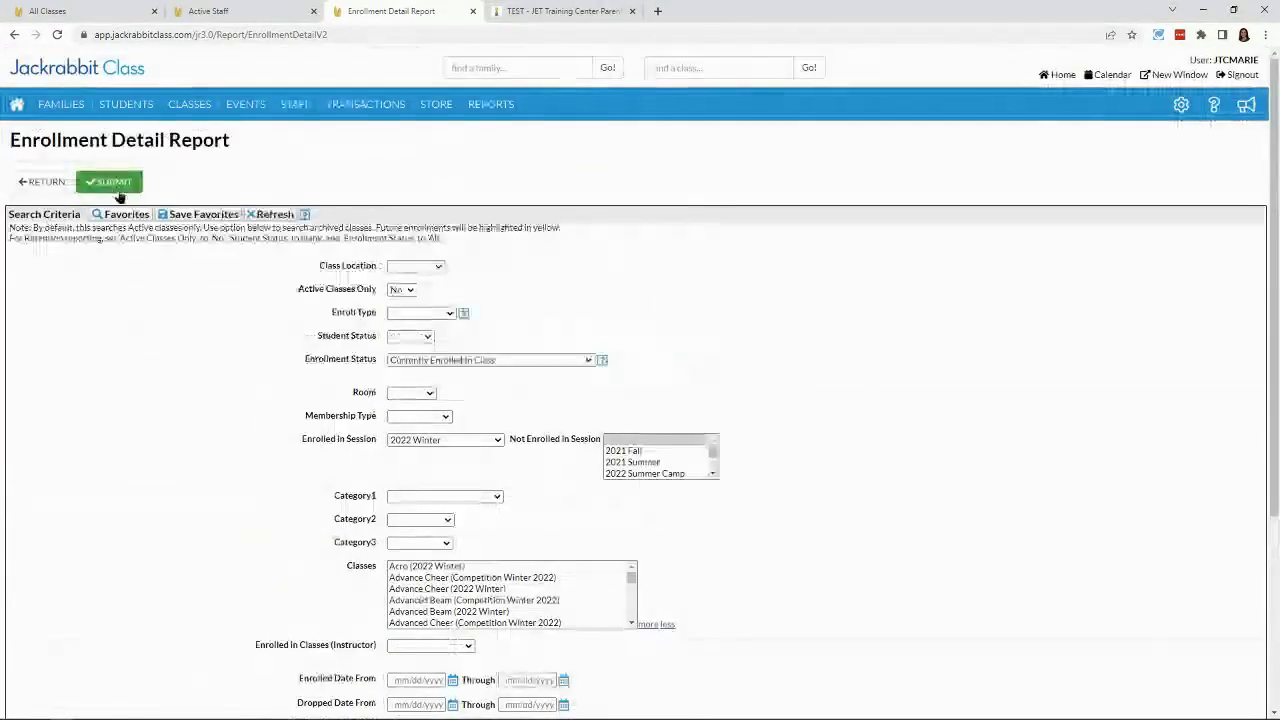
pyautogui.click(112, 183)
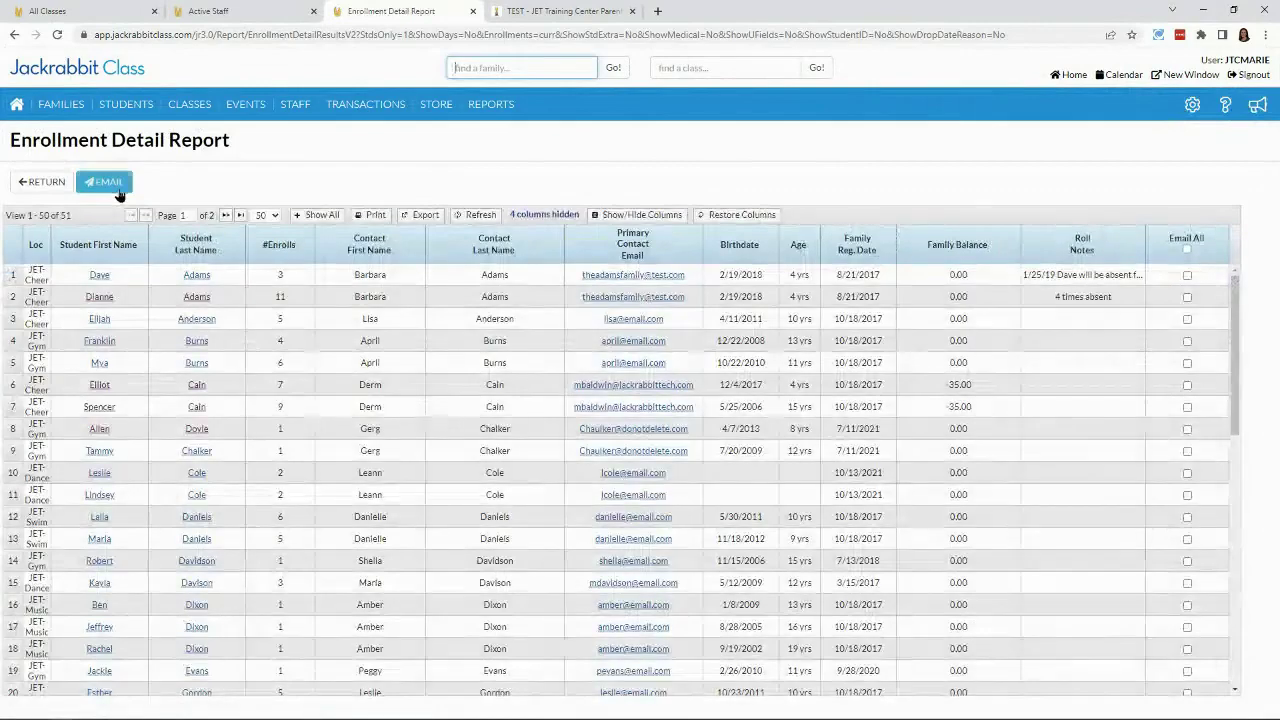
pyautogui.scroll(-5, 237, 383)
pyautogui.scroll(5, 237, 383)
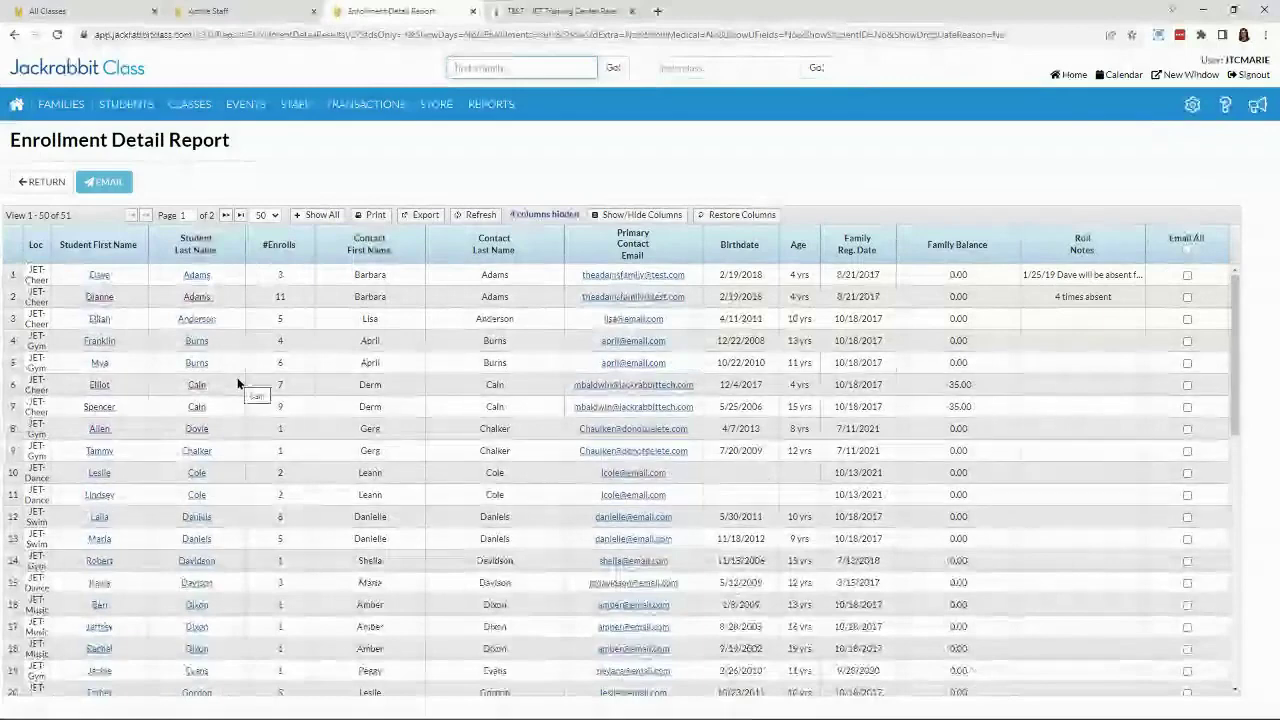
# Step: Return to the Enrollment Detail search criteria and set Enrollment Status to All (Current and Past) Enrollments
pyautogui.click(44, 181)
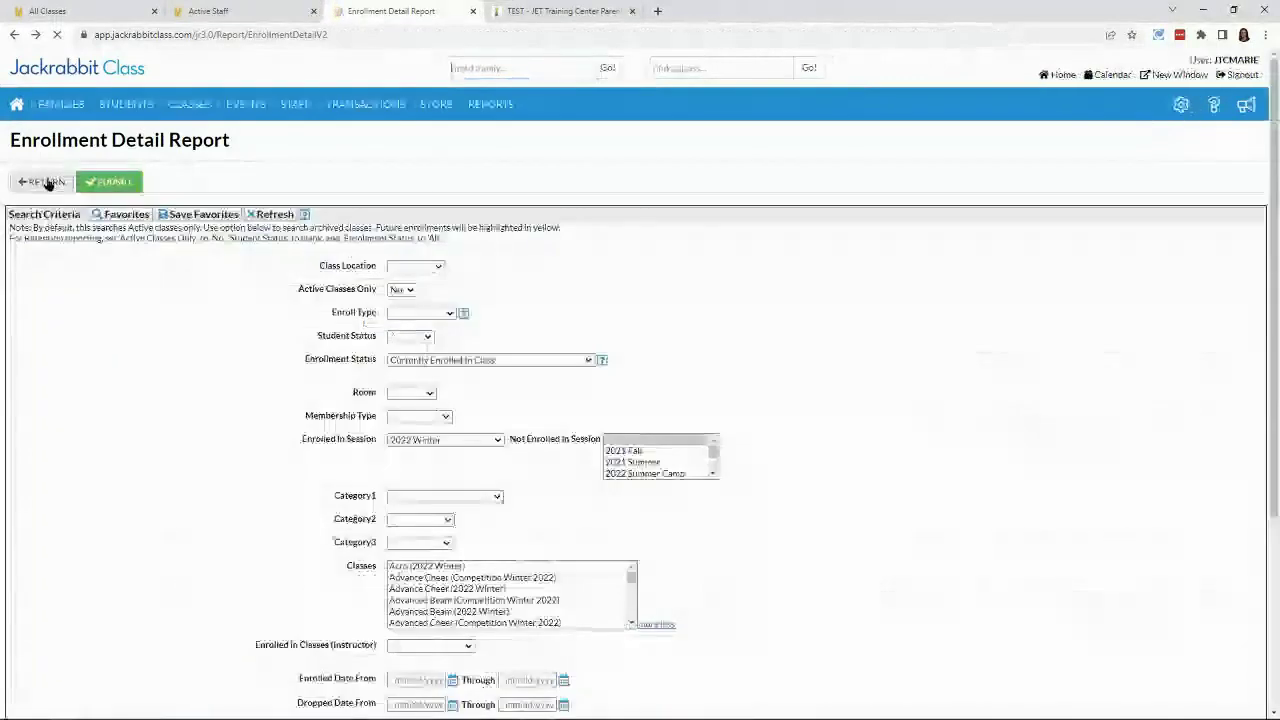
pyautogui.click(548, 361)
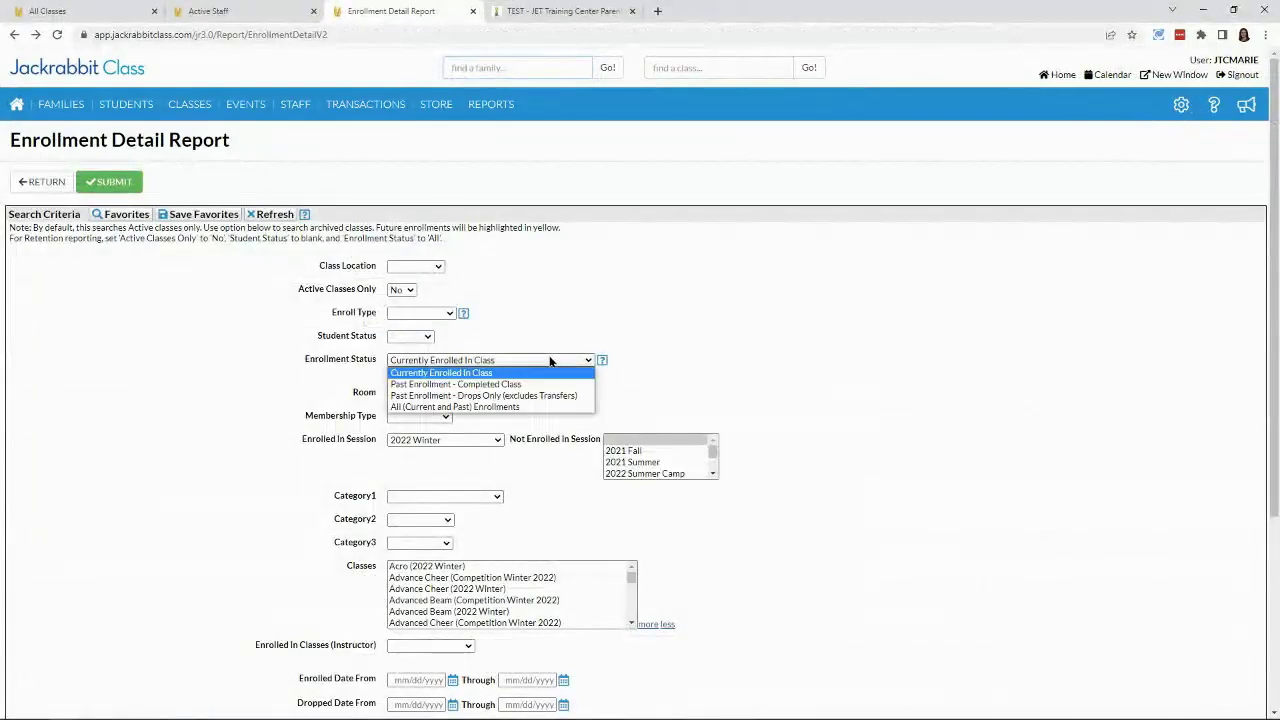
pyautogui.click(449, 413)
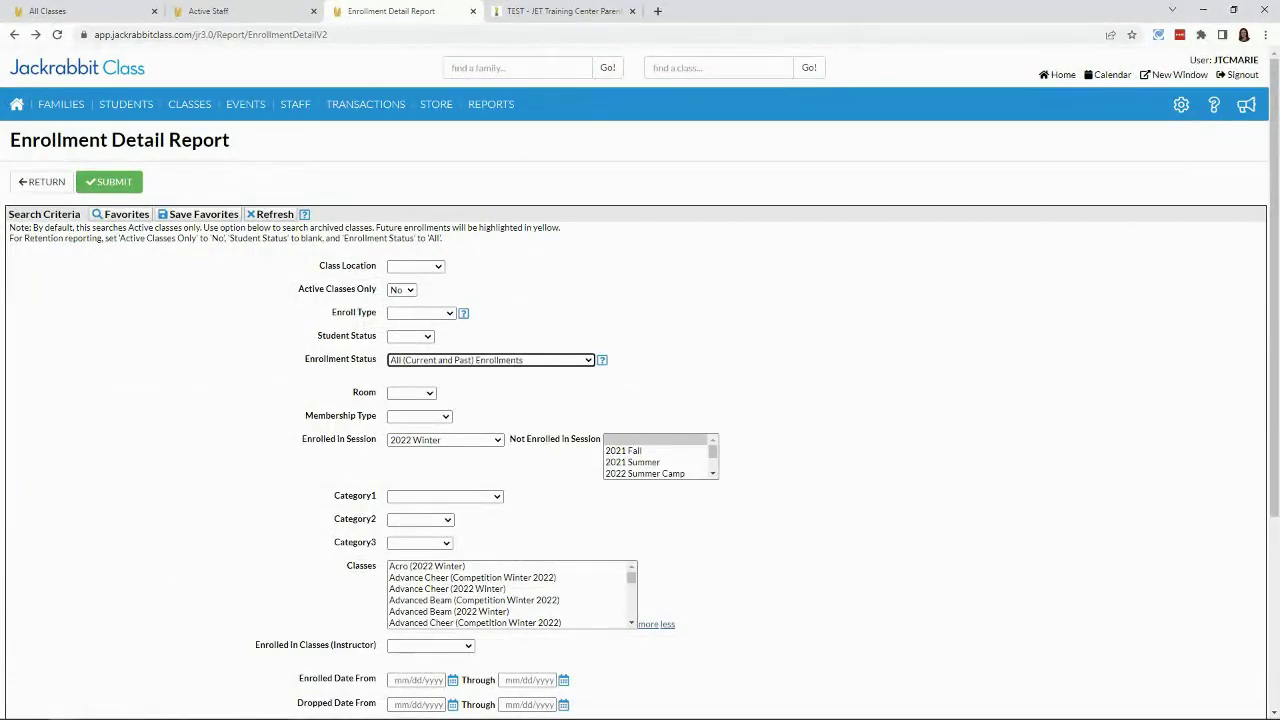
# Step: Run the Enrollment Detail report for all current and past enrollments, and compare the fourth listed student's record with their number of enrolls
pyautogui.click(88, 185)
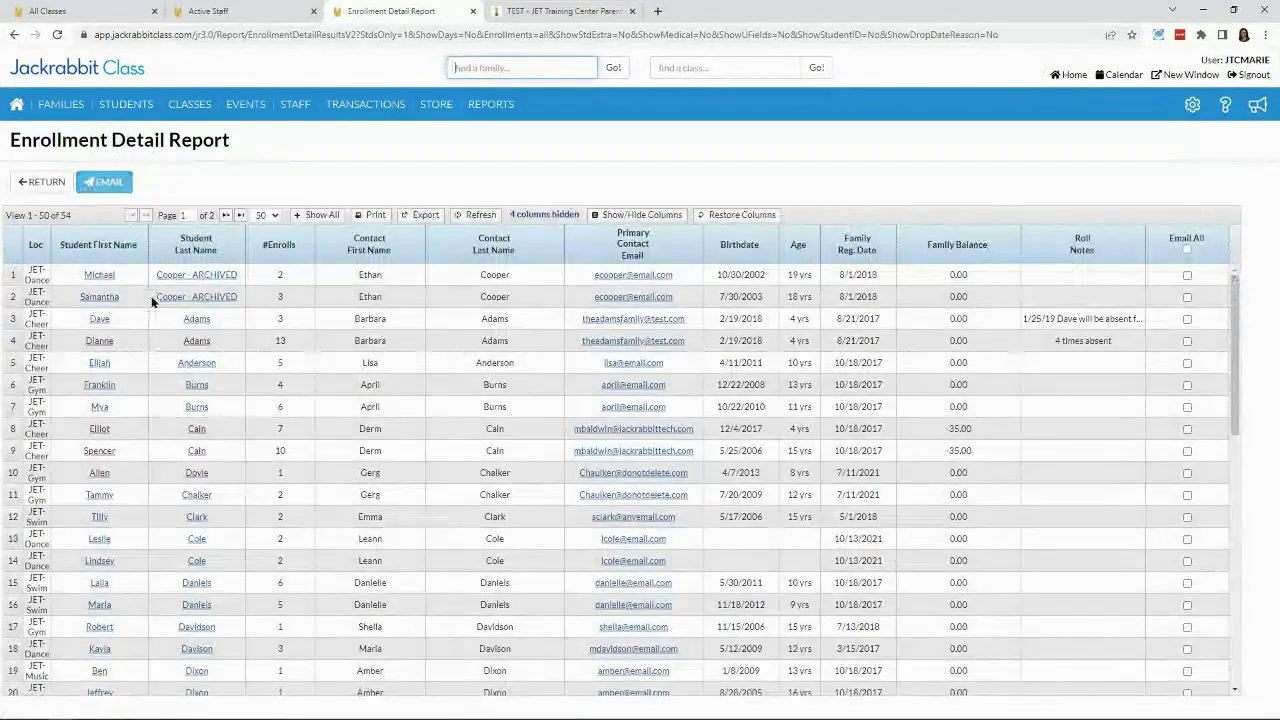
pyautogui.click(64, 215)
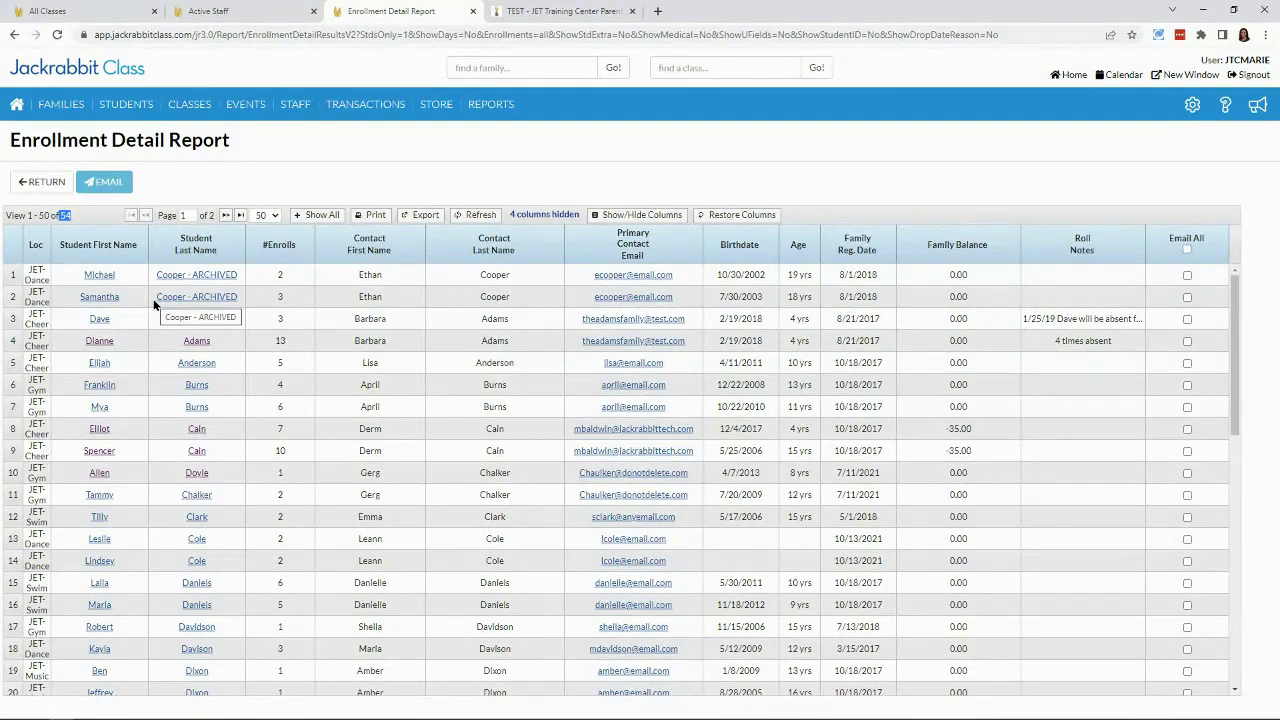
pyautogui.click(100, 341)
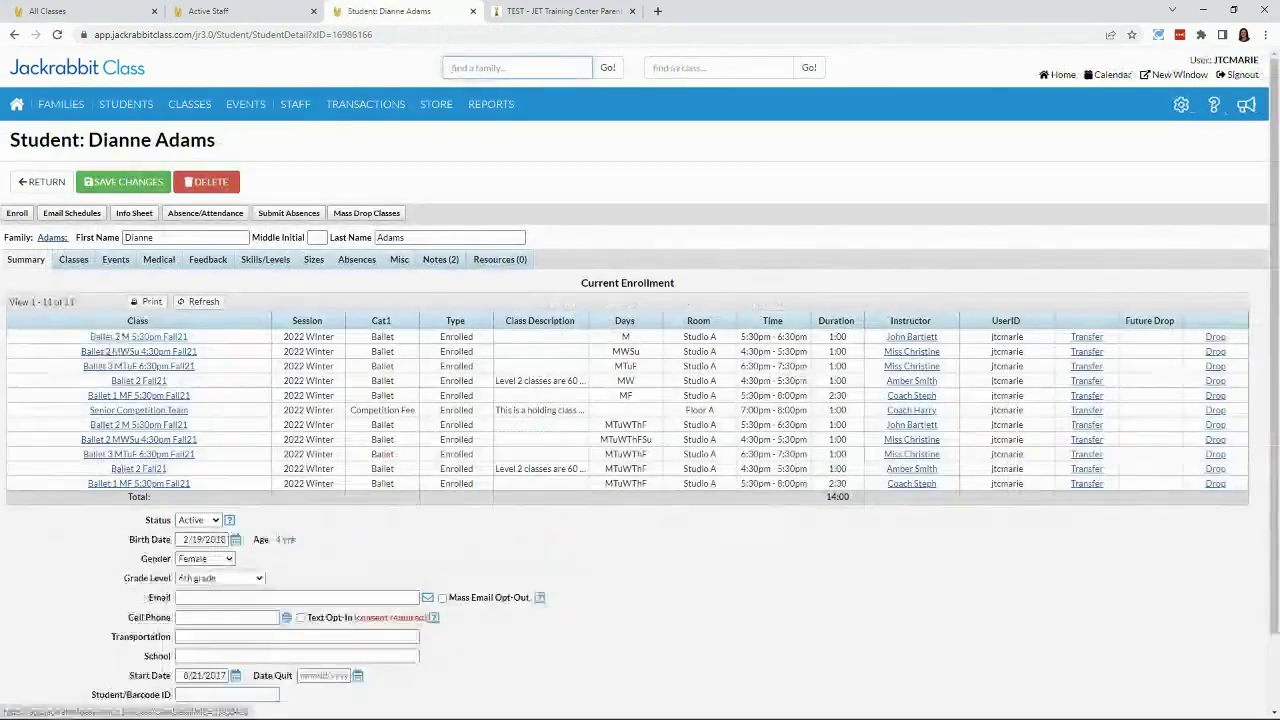
pyautogui.click(44, 183)
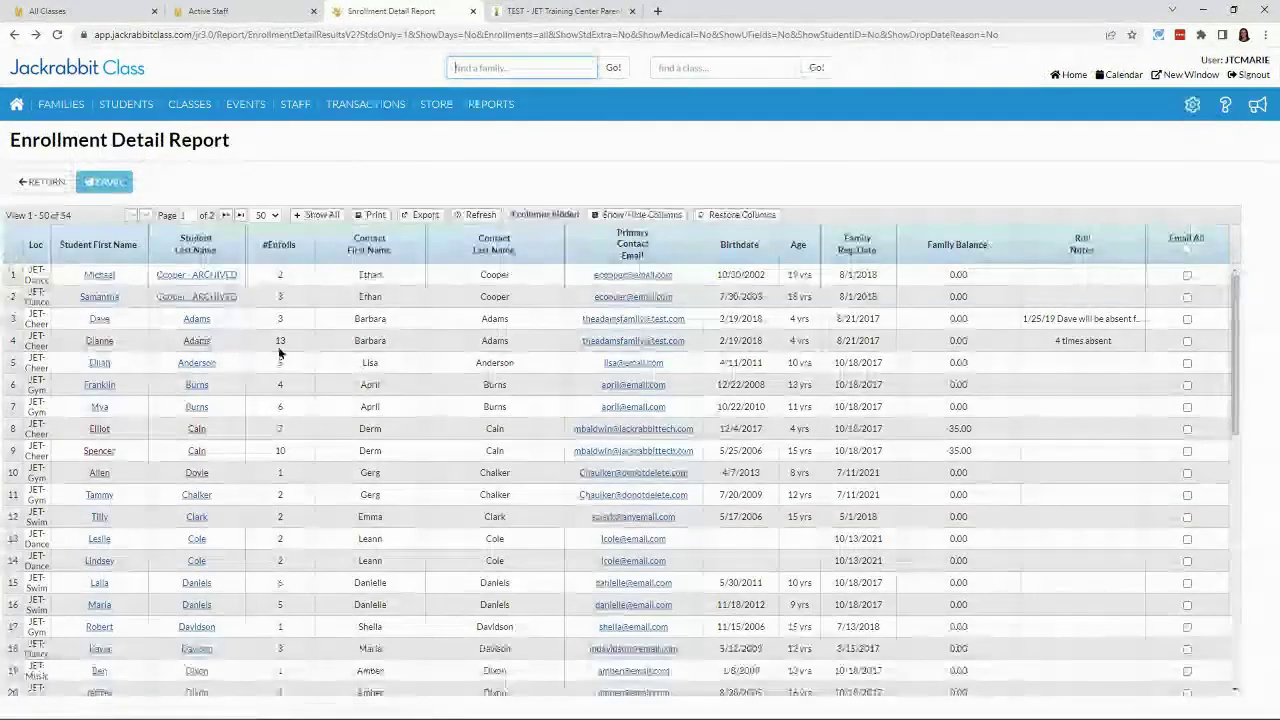
pyautogui.doubleClick(283, 341)
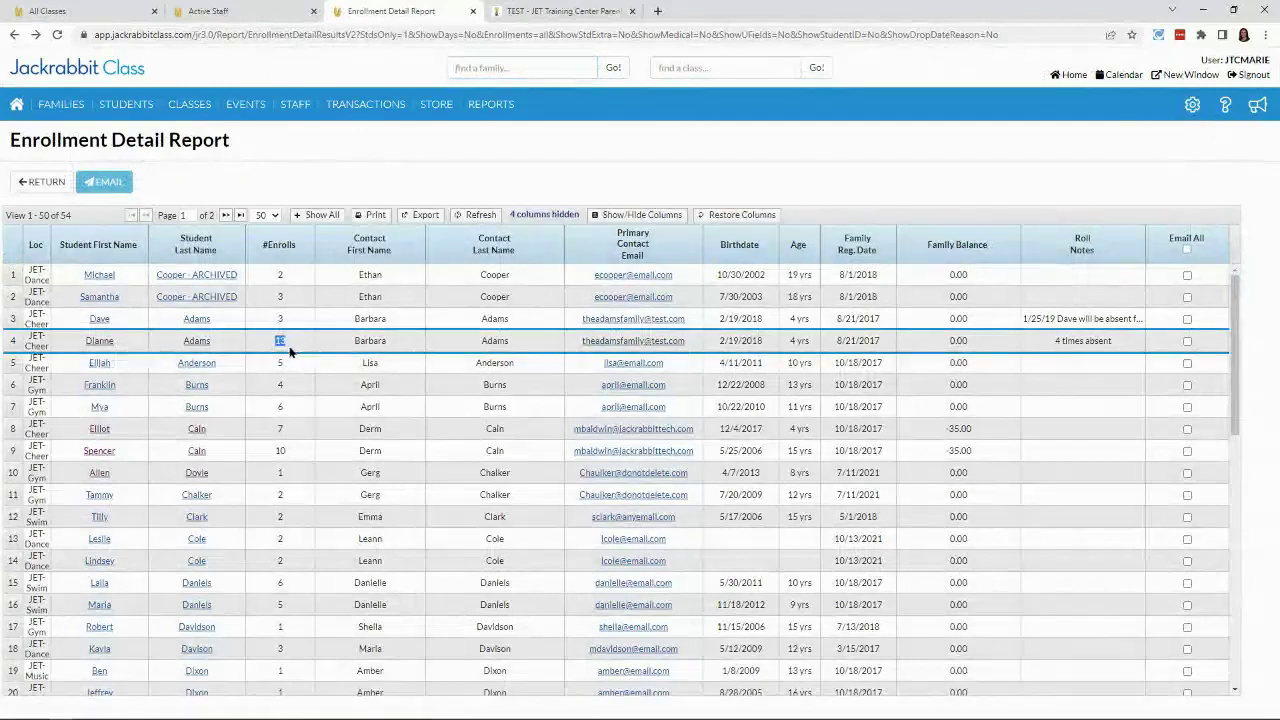
# Step: Rerun the Enrollment Detail report with the same criteria, review the fourth listed student's current enrollments again, and return to the results
pyautogui.click(41, 182)
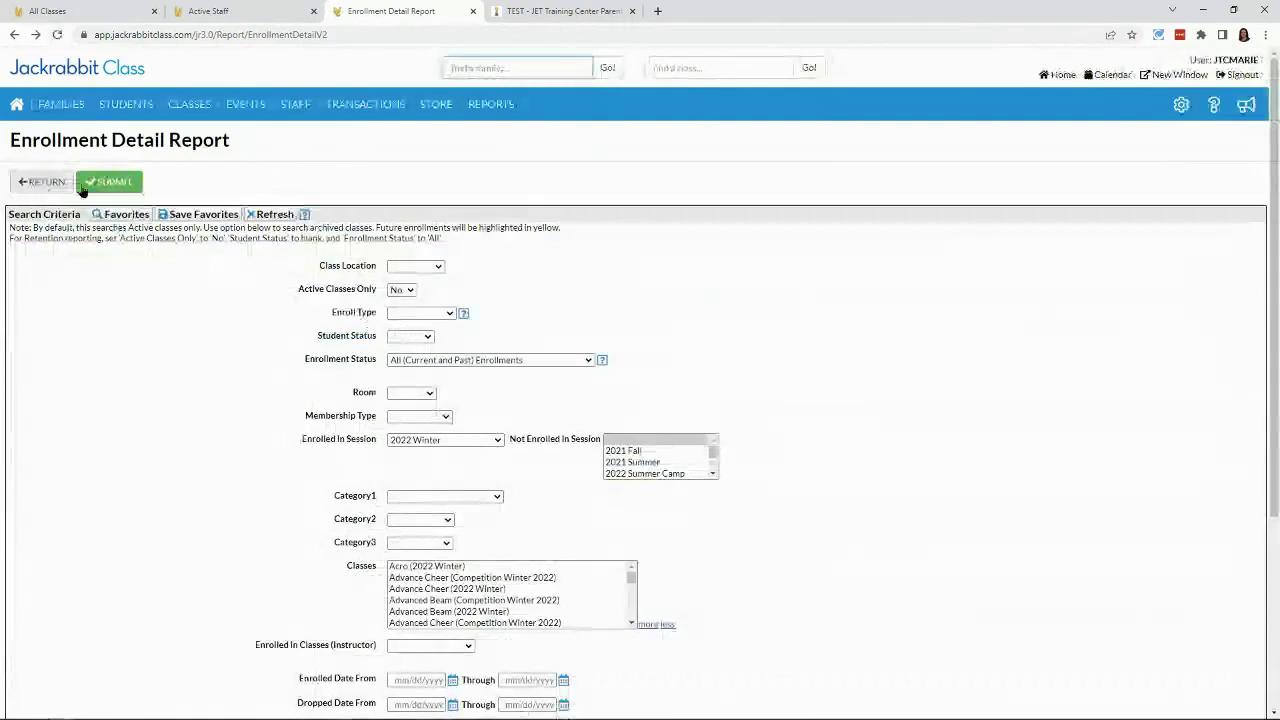
pyautogui.click(102, 184)
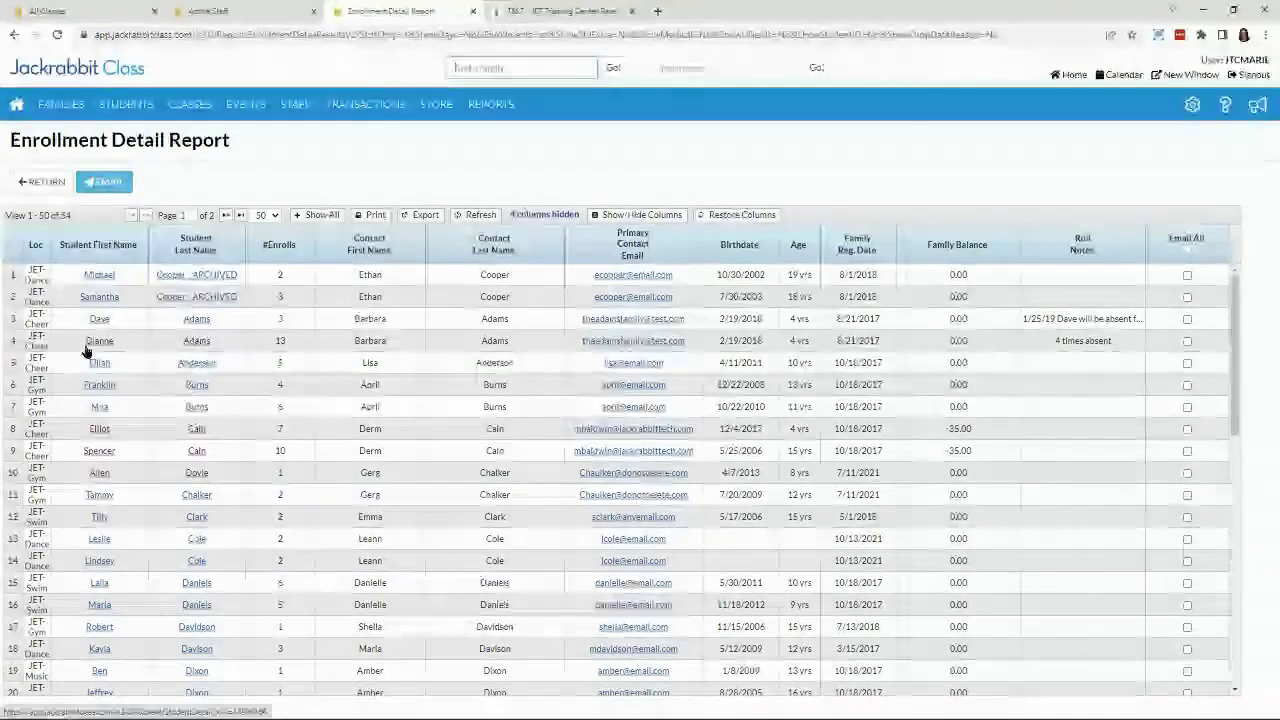
pyautogui.click(100, 346)
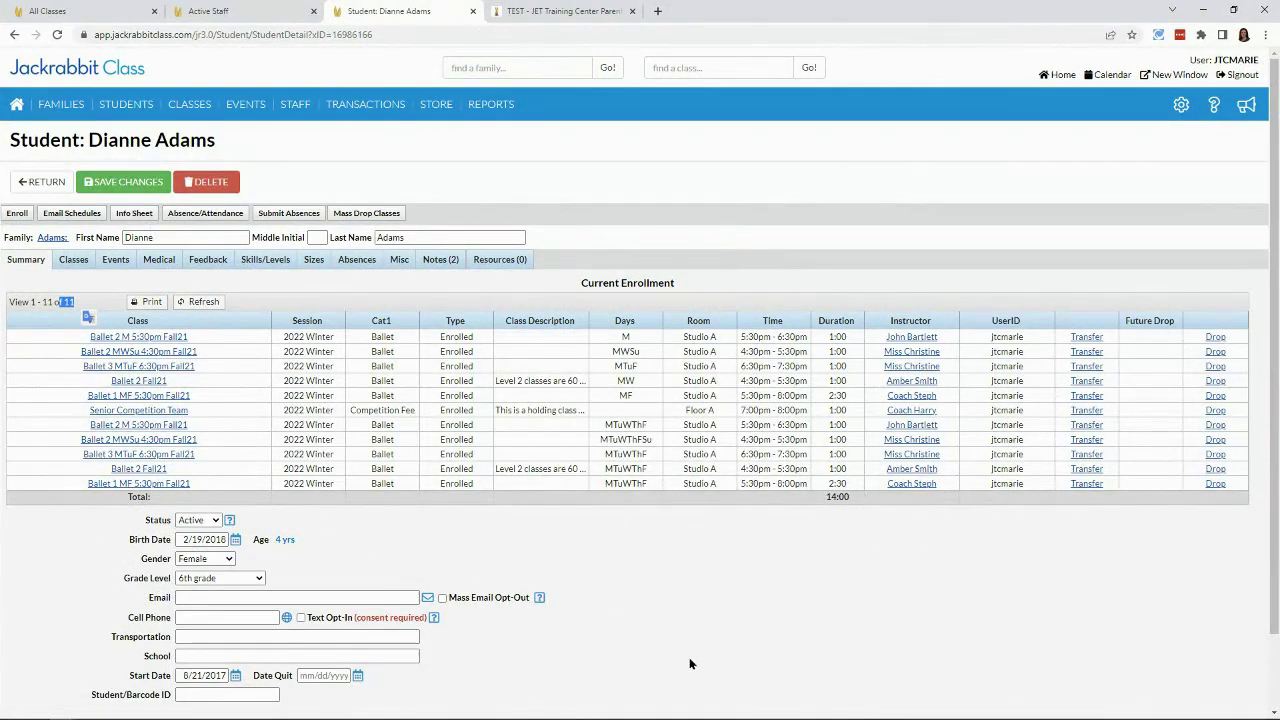
pyautogui.scroll(-2, 699, 608)
pyautogui.scroll(2, 698, 600)
pyautogui.click(42, 182)
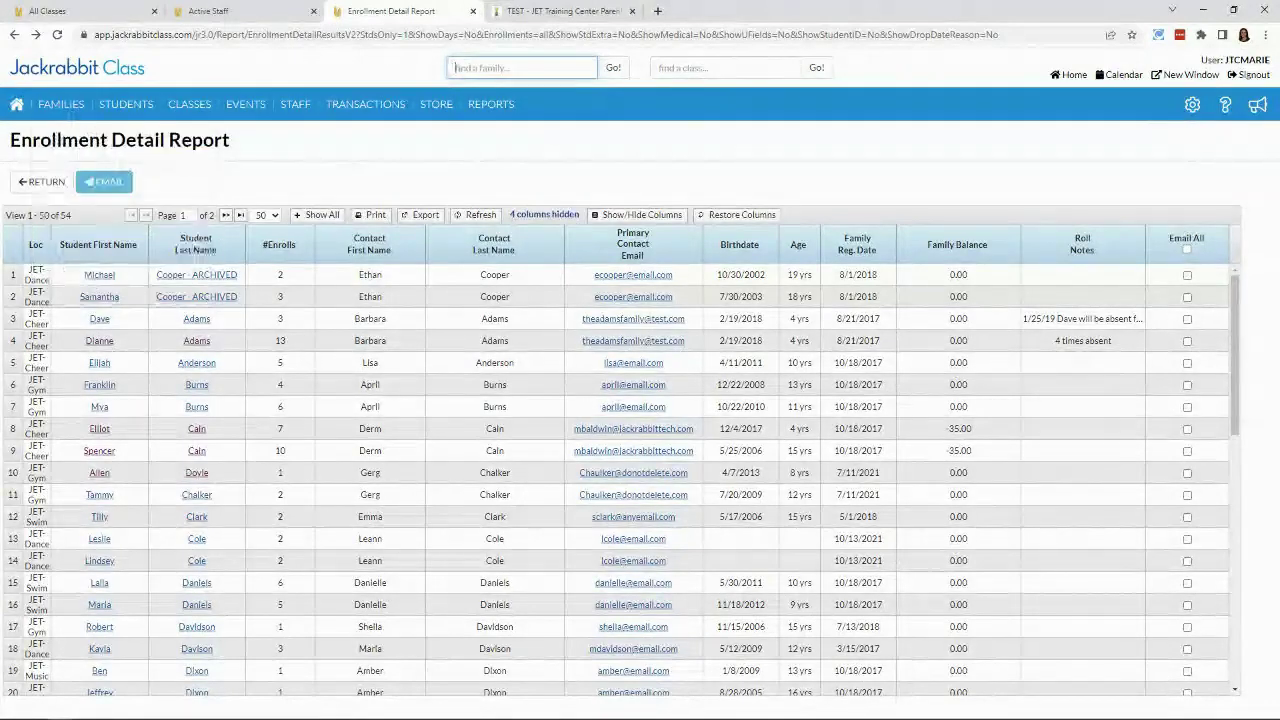
# Step: Review the automated tuition fee and ePayment tasks in Task Management, and return to the Executive Dashboard
pyautogui.click(20, 106)
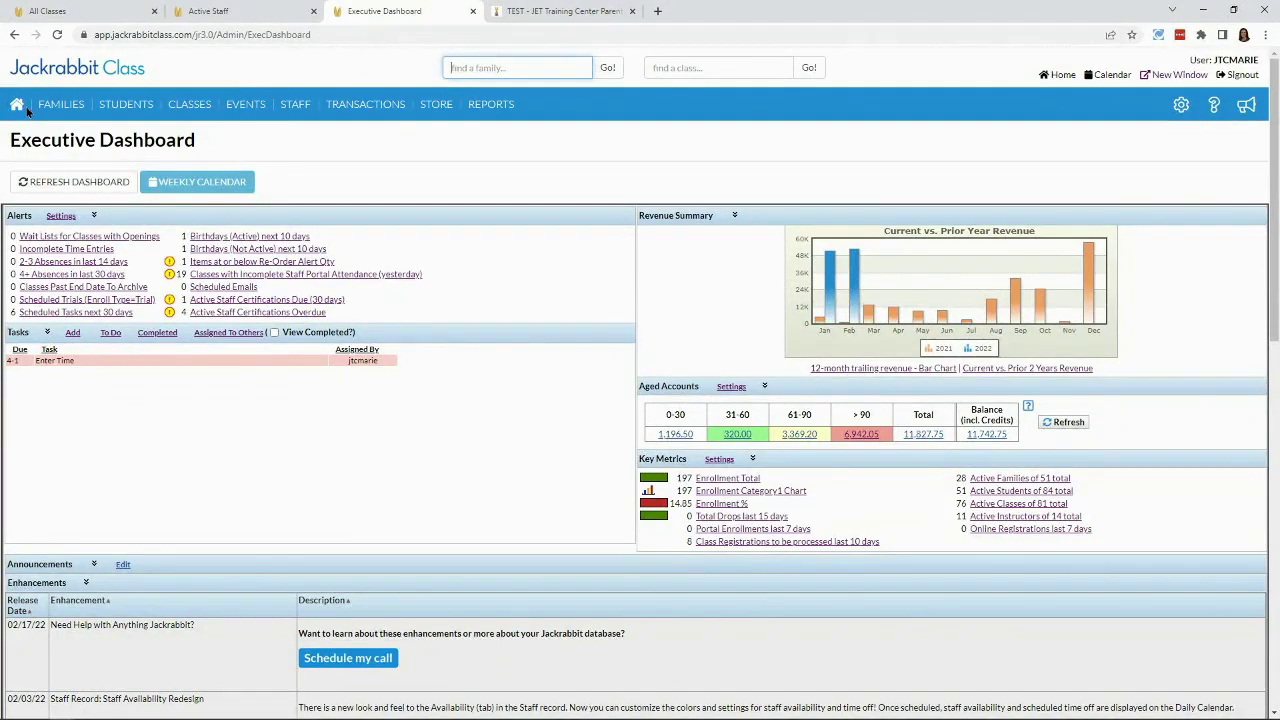
pyautogui.moveTo(60, 104)
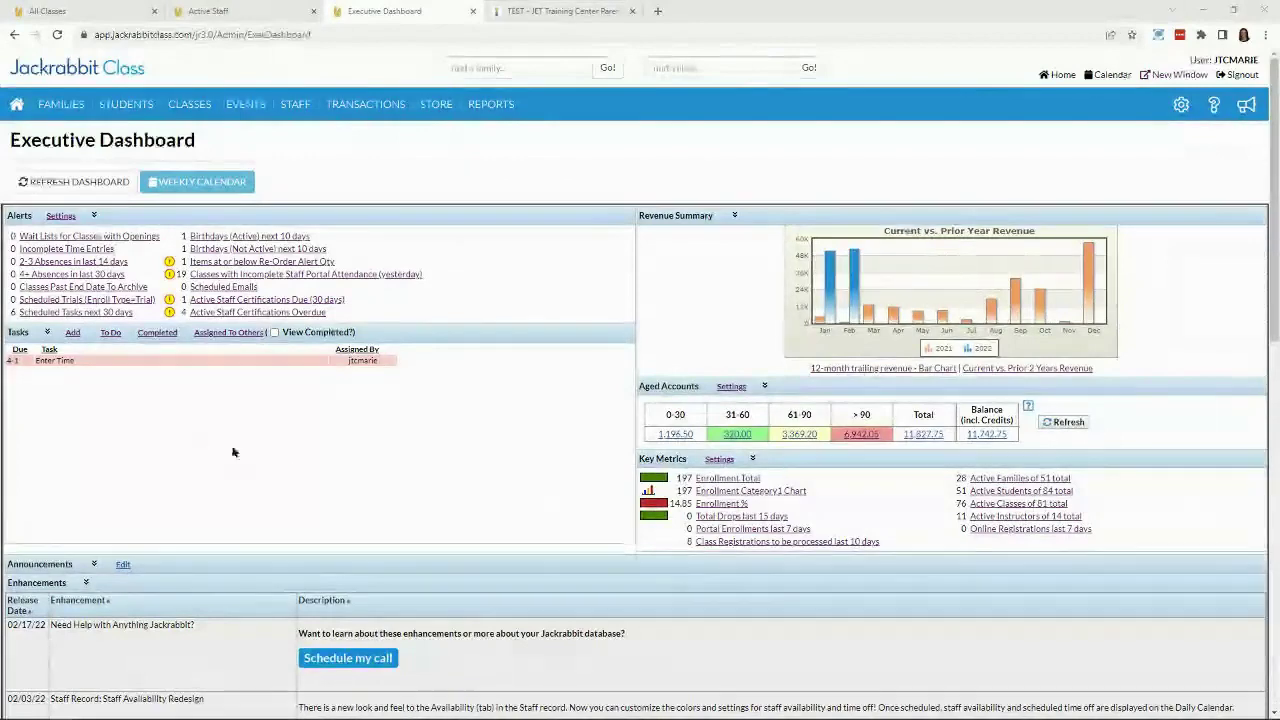
pyautogui.moveTo(366, 104)
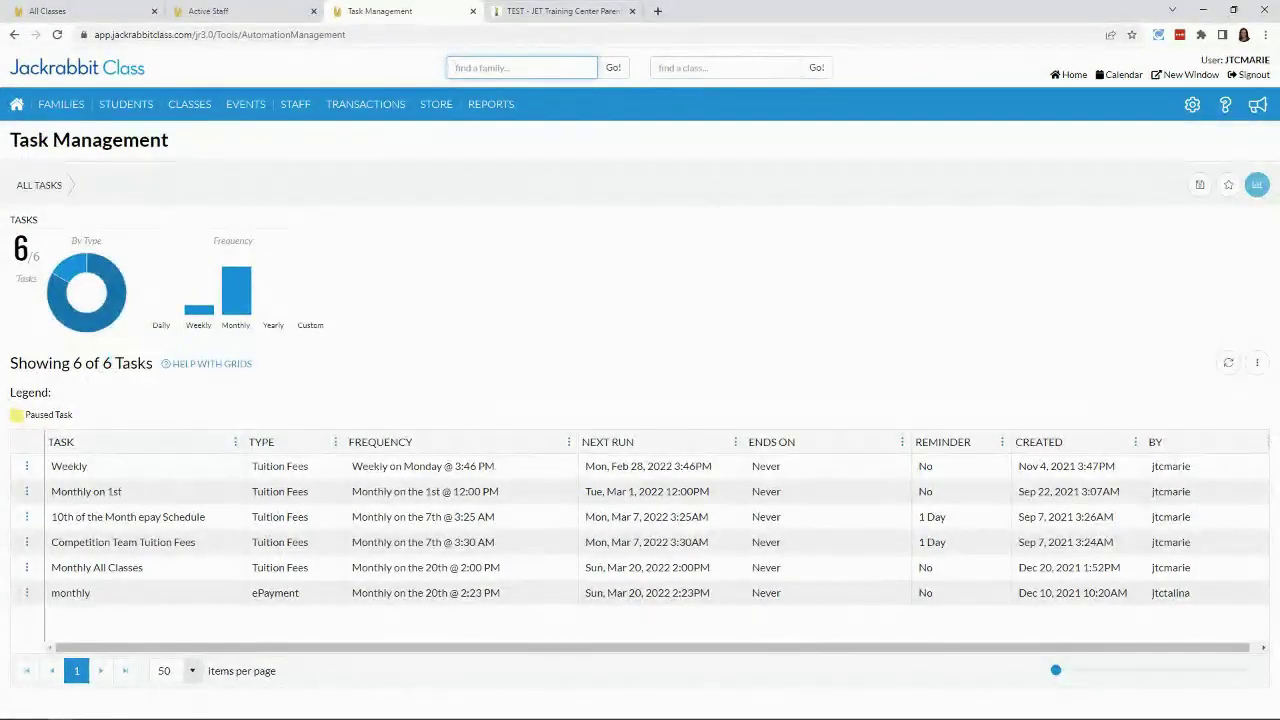
pyautogui.click(17, 108)
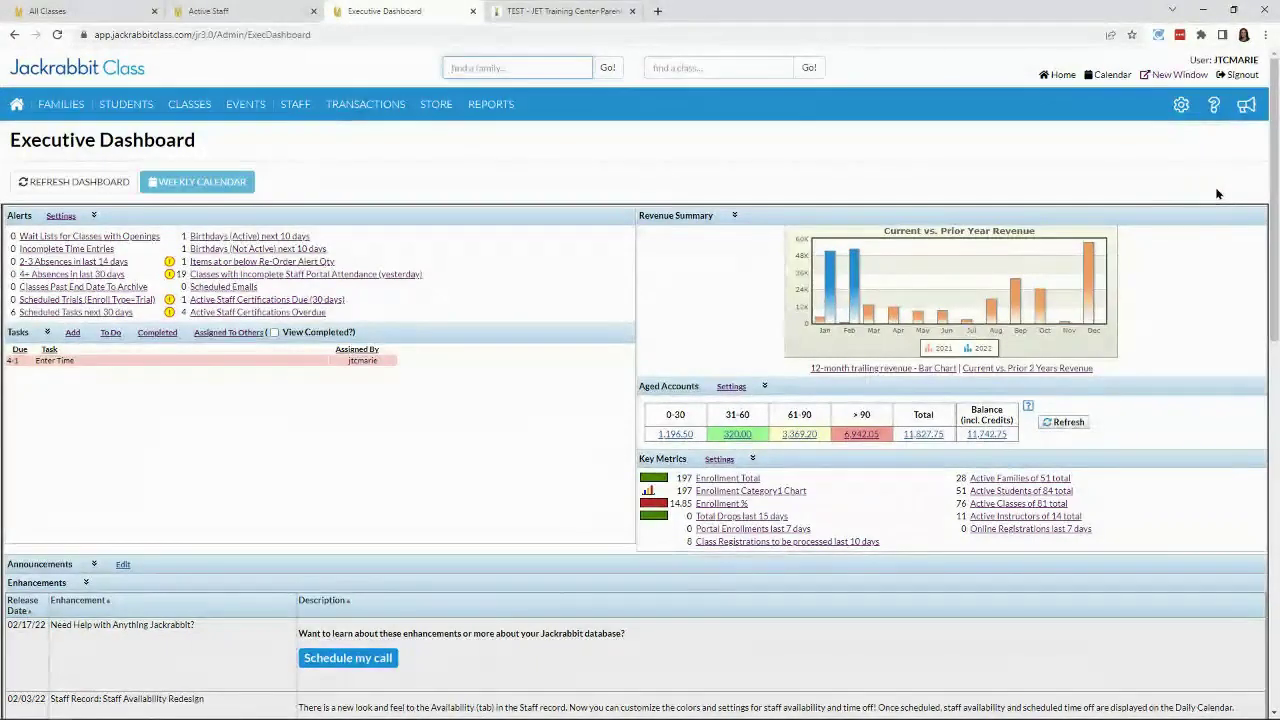
# Step: Preview the All Families: Set a Default View guide from the Resource Center's Guide Library, and dismiss it
pyautogui.click(1246, 108)
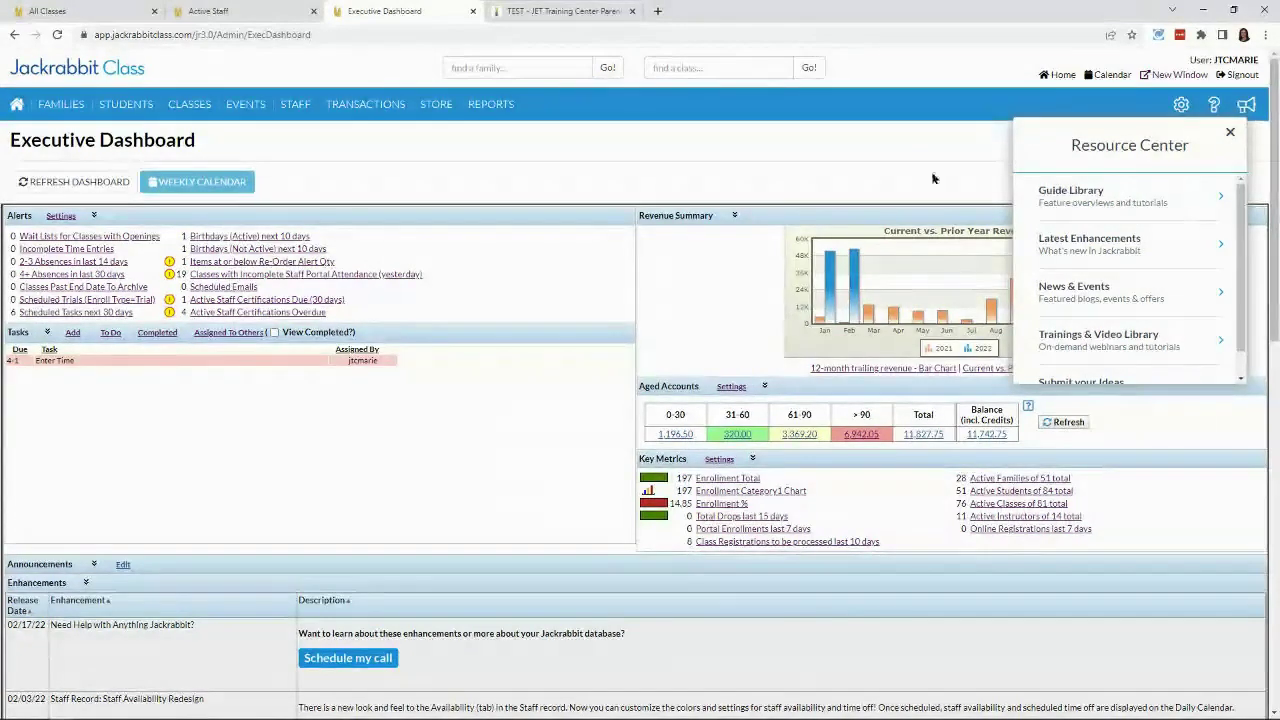
pyautogui.click(1088, 205)
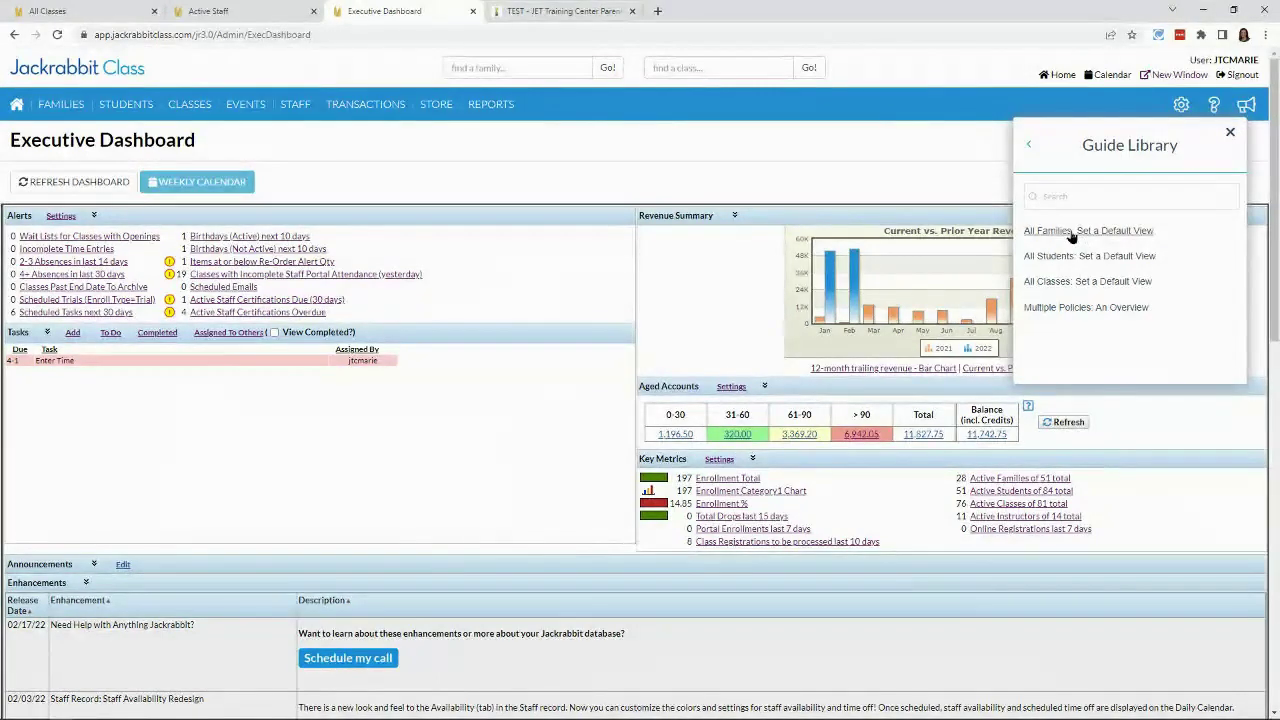
pyautogui.click(1070, 233)
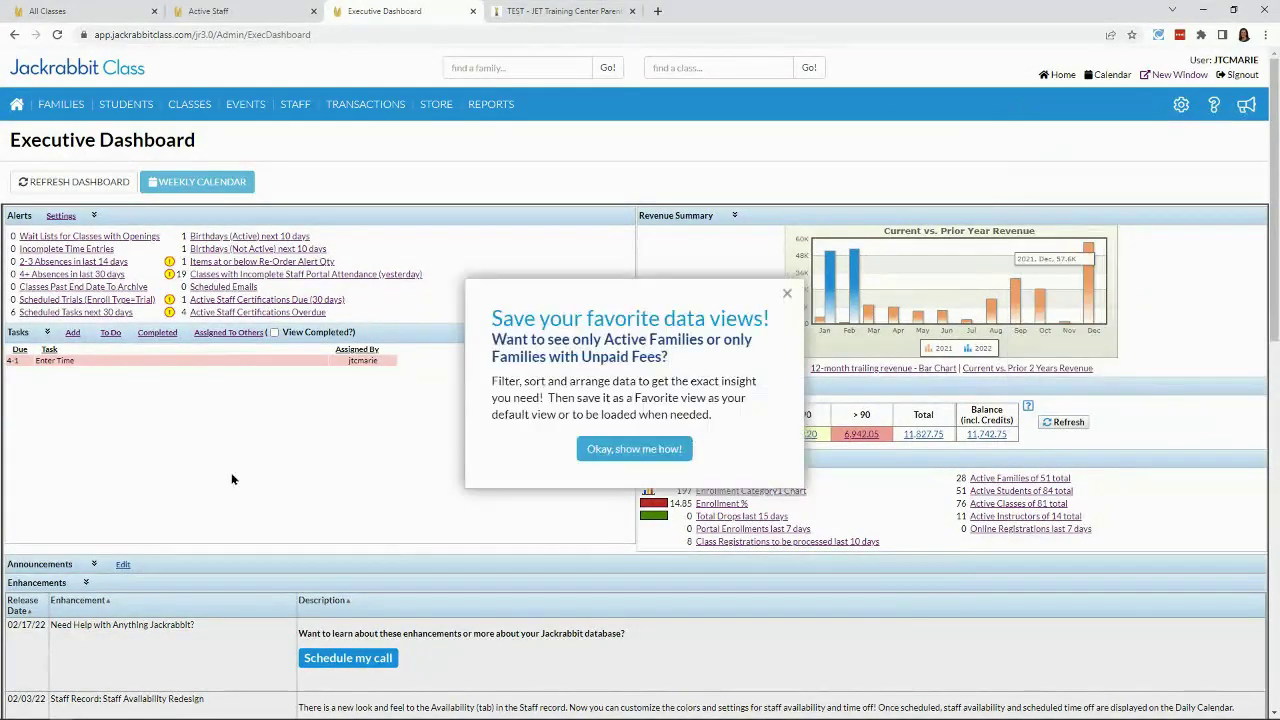
pyautogui.click(788, 296)
# Step: Look through the Latest Enhancements in the Resource Center, and return to its main list
pyautogui.click(1246, 106)
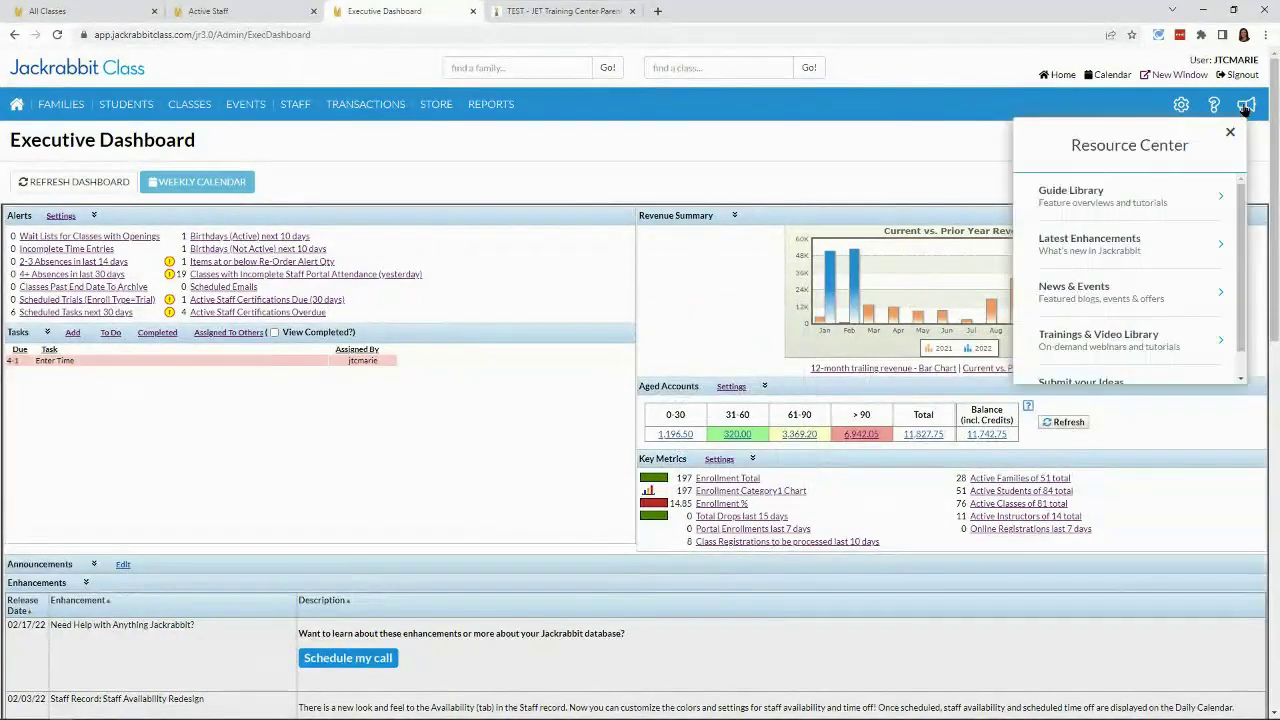
pyautogui.click(1146, 248)
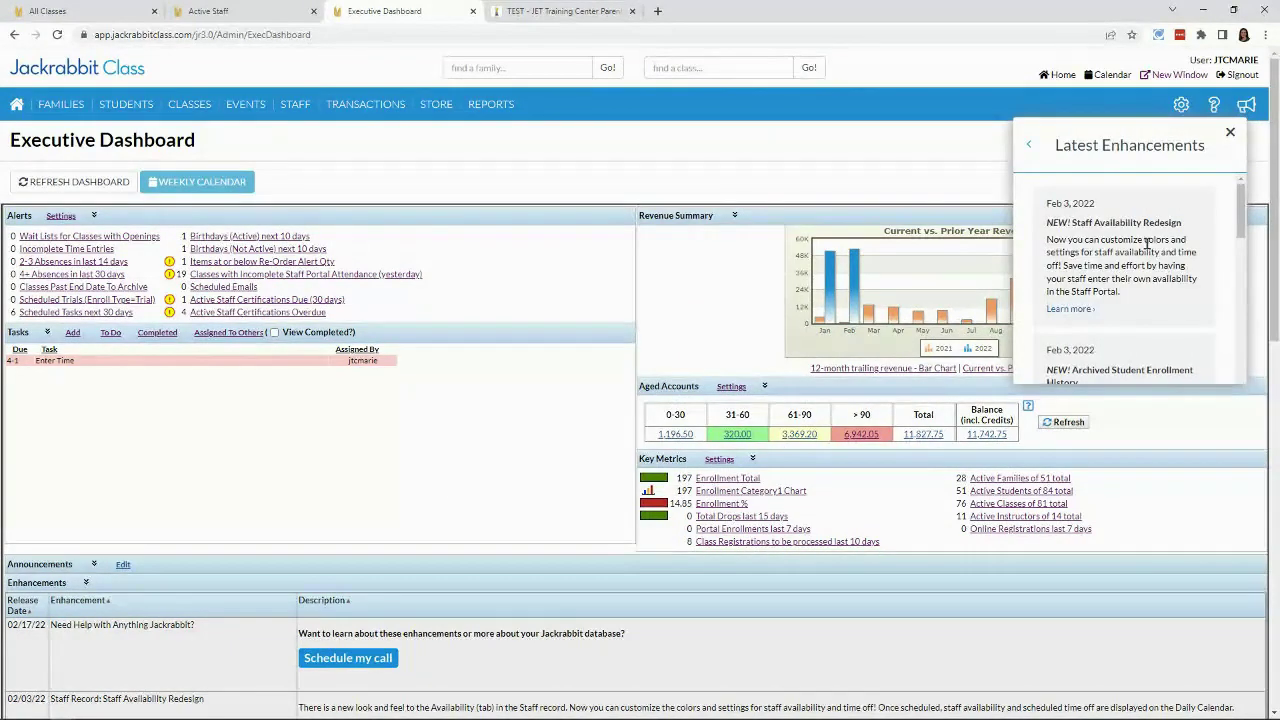
pyautogui.scroll(-10, 1146, 243)
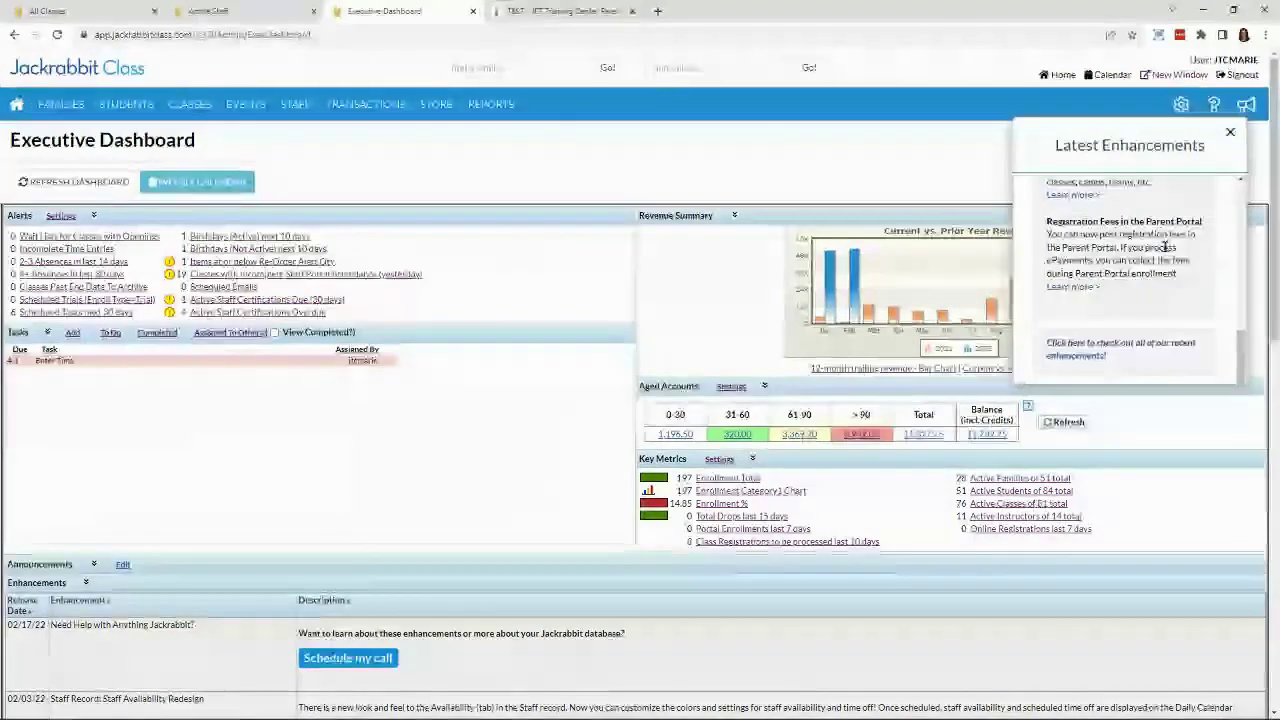
pyautogui.click(1165, 246)
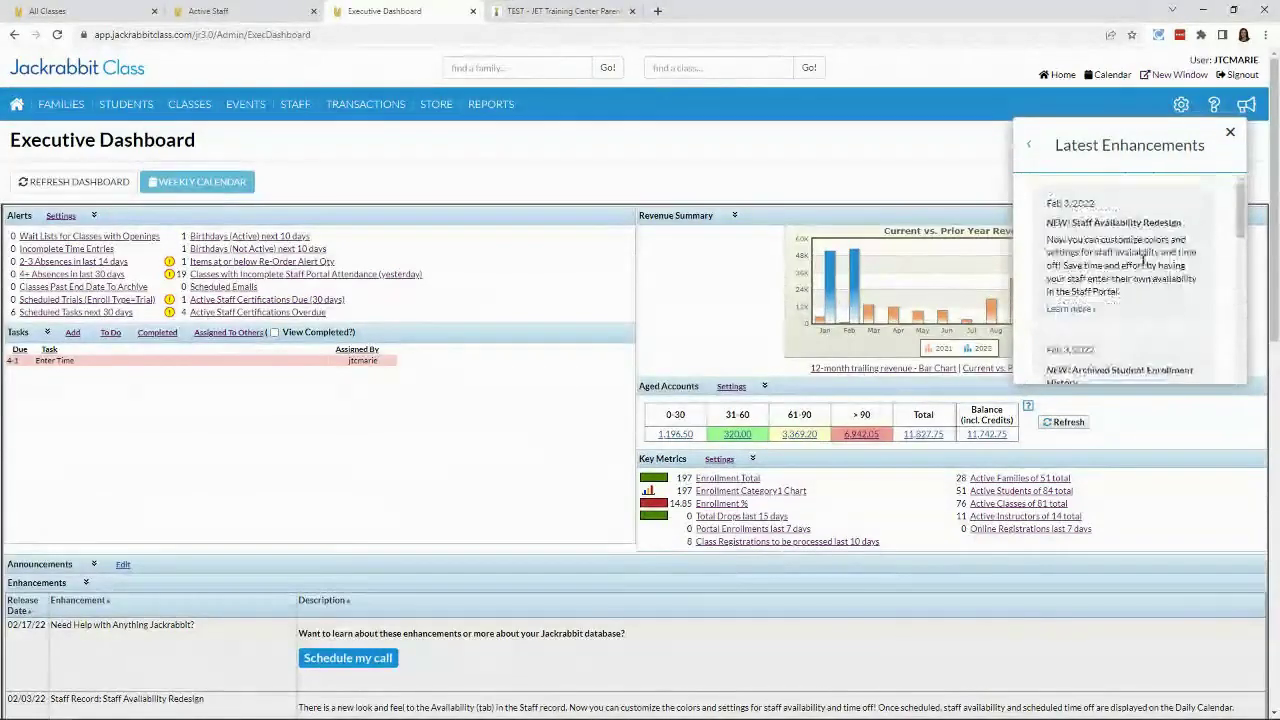
pyautogui.click(1030, 148)
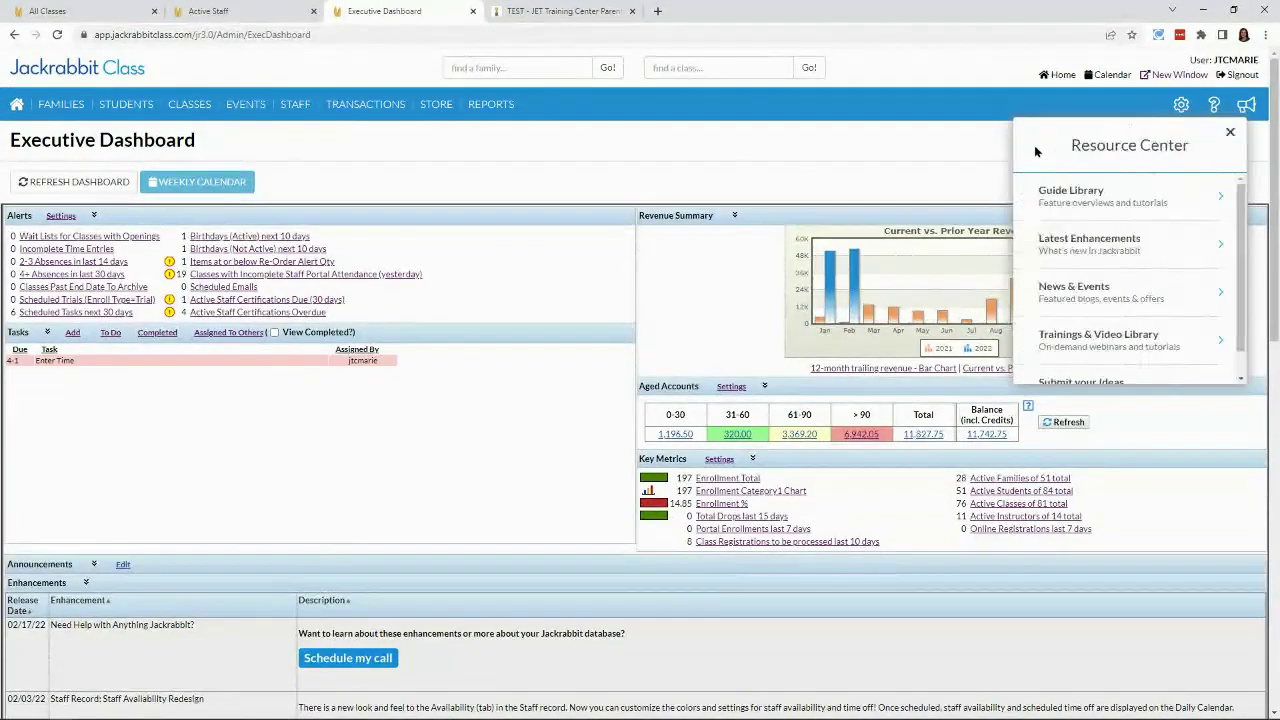
# Step: View the Resource Center's News & Events, Trainings & Video Library and Submit your Ideas entries, and close the Resource Center
pyautogui.click(1141, 303)
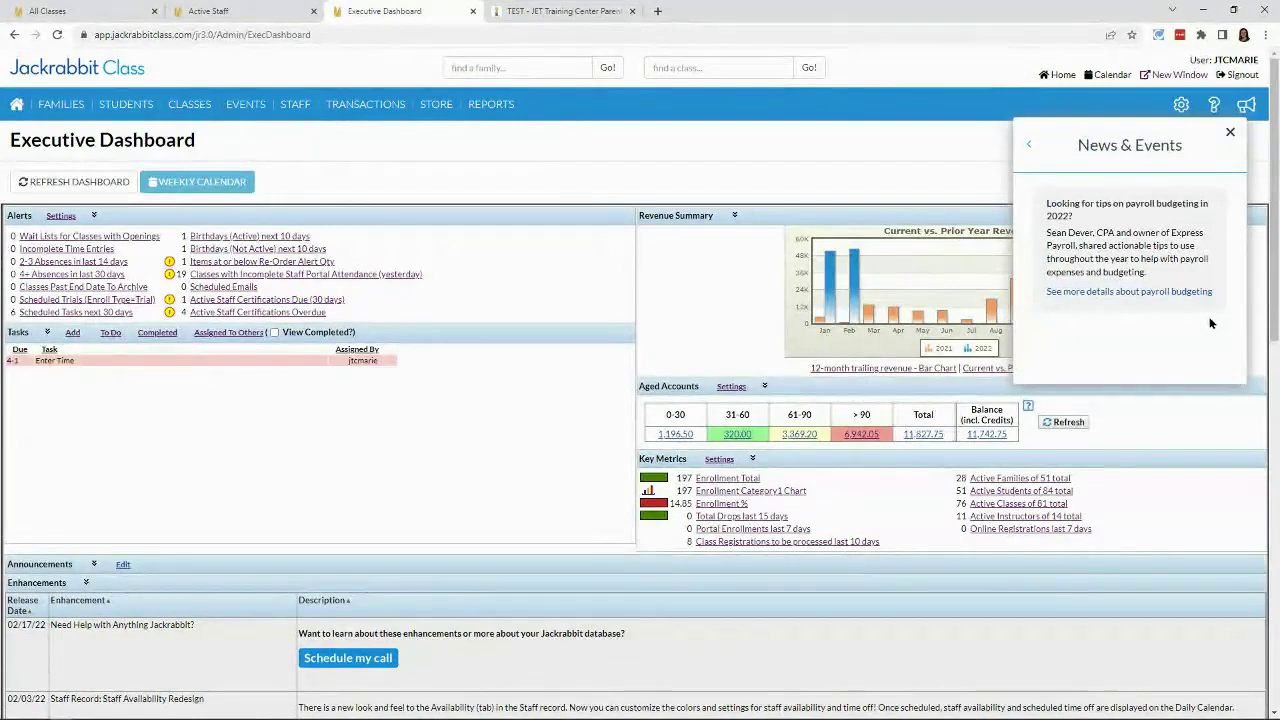
pyautogui.click(1029, 149)
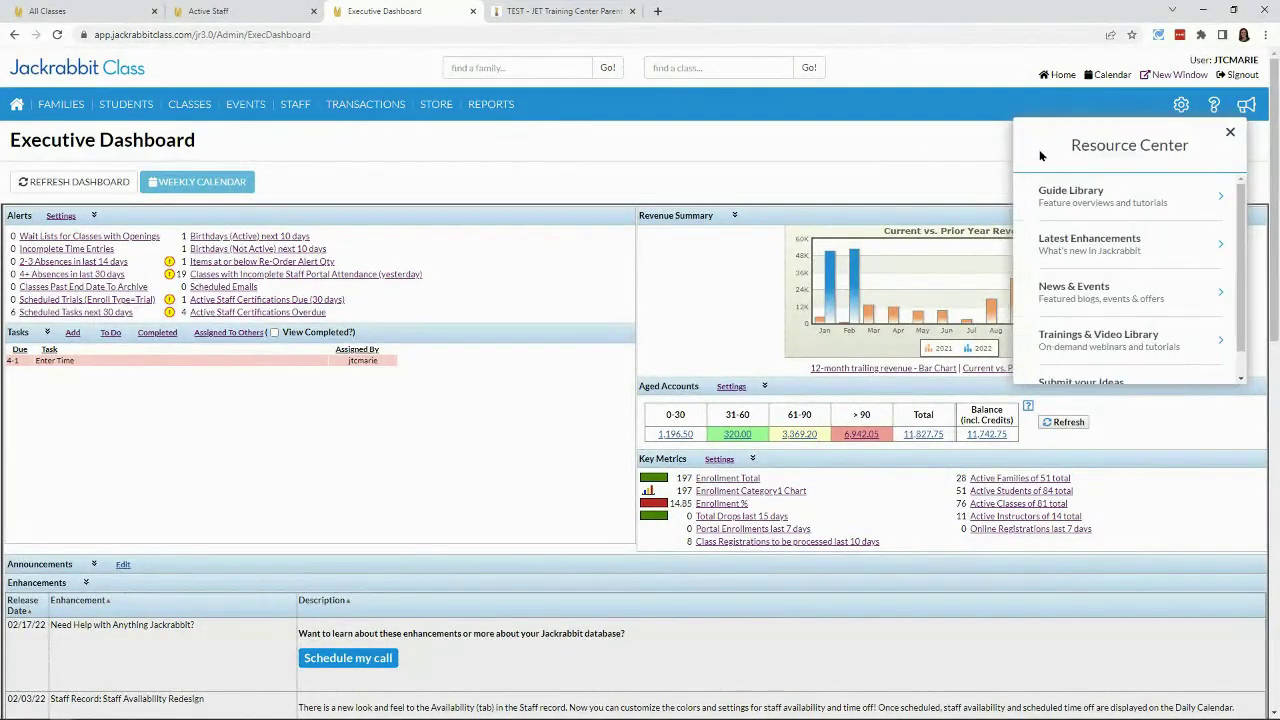
pyautogui.click(1163, 340)
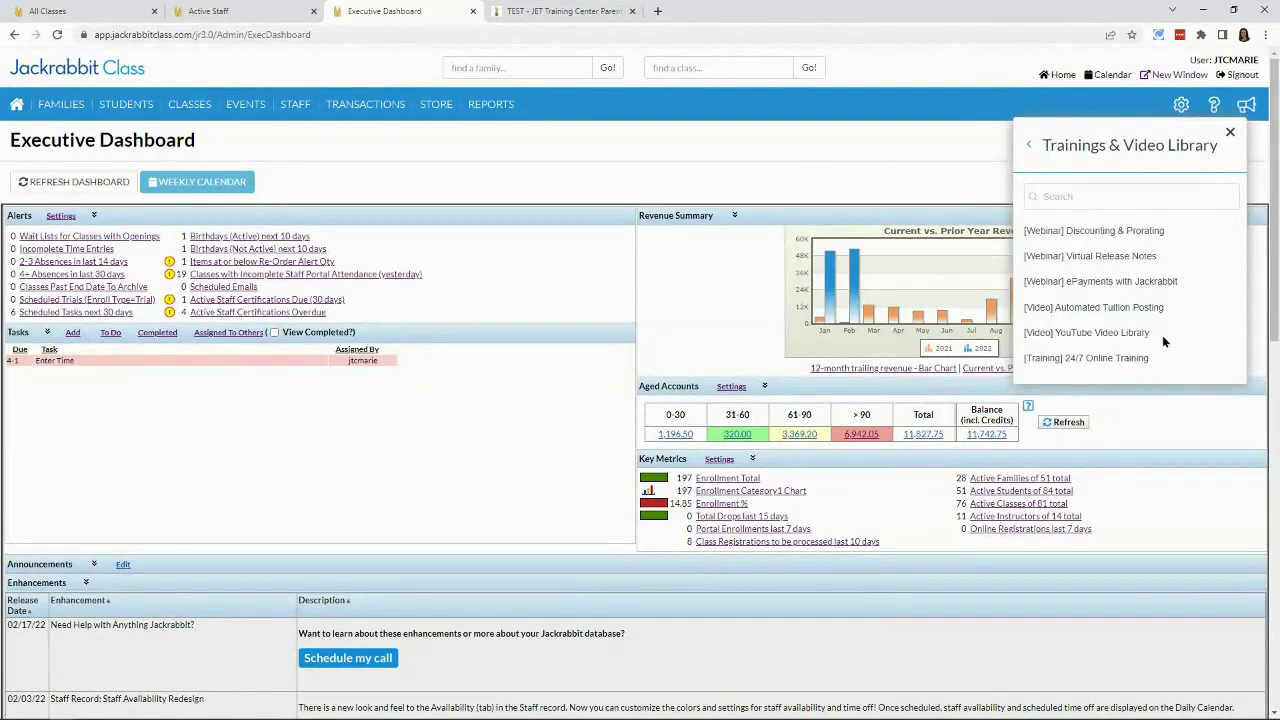
pyautogui.click(1030, 146)
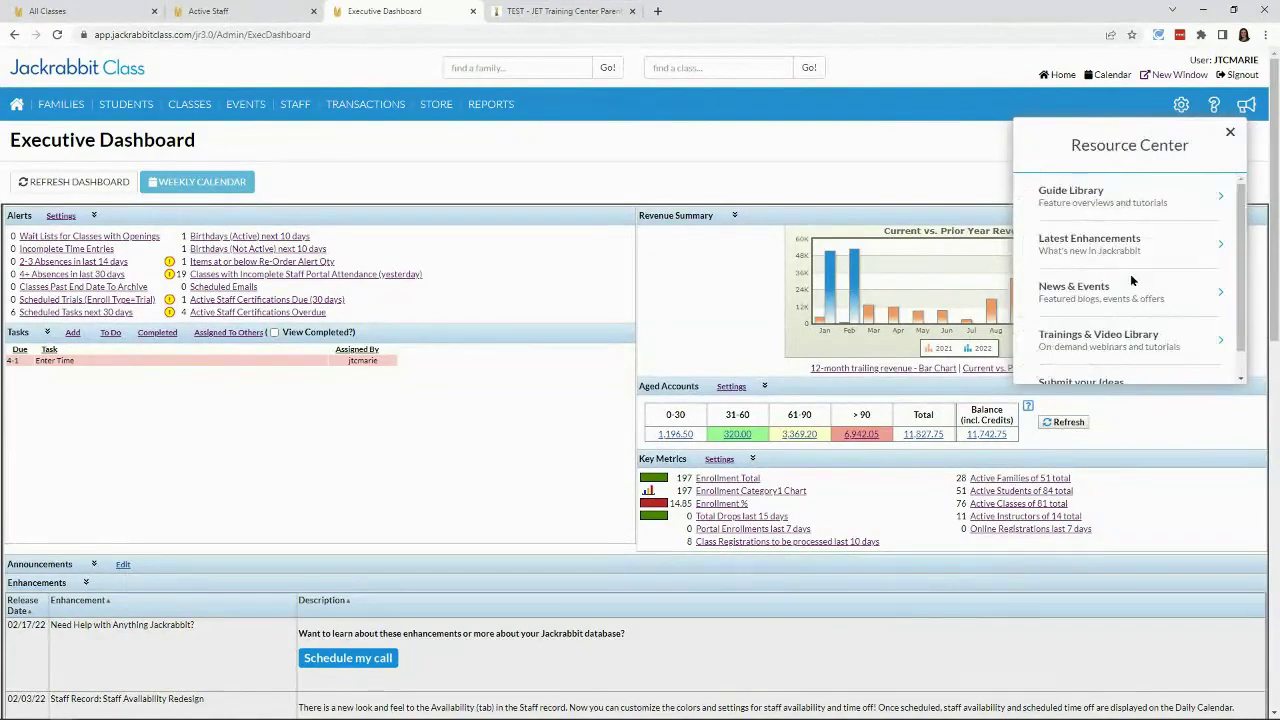
pyautogui.scroll(-1, 1130, 274)
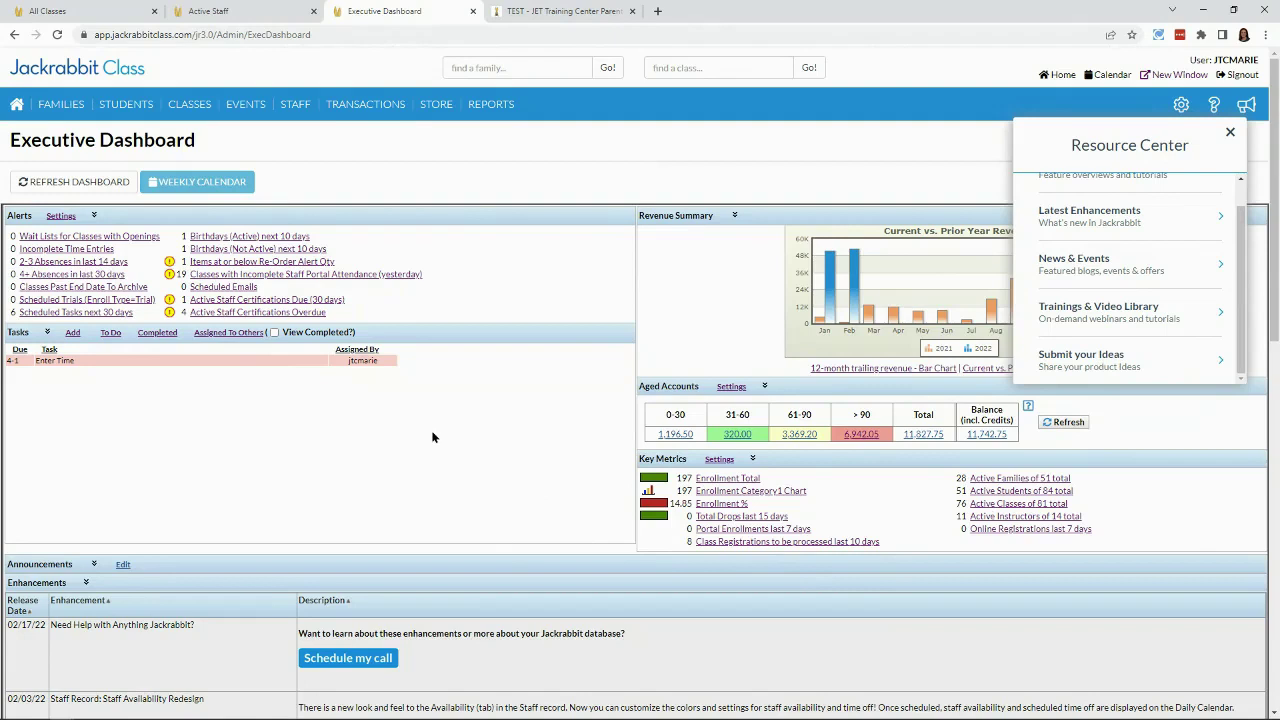
pyautogui.click(1229, 133)
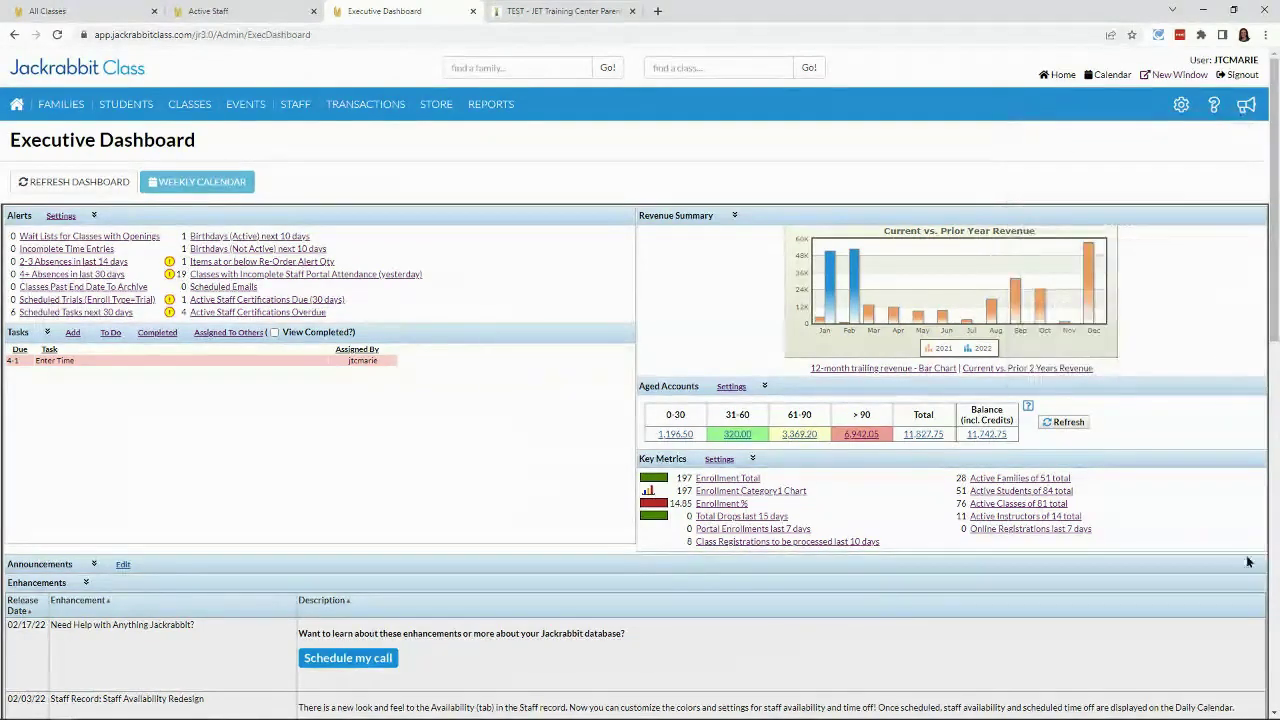